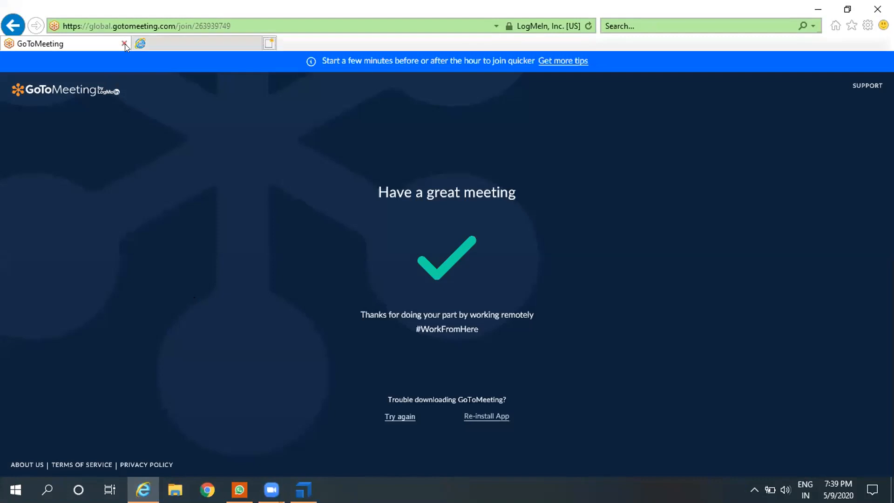
Step: Close the GoToMeeting tab and decline the offer to always search with Google, ready to enter a search
click(120, 44)
click(120, 43)
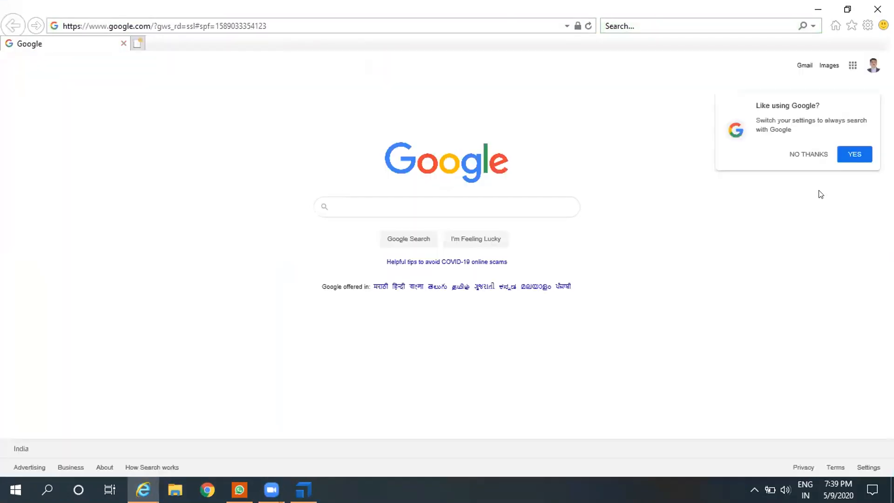
click(808, 154)
click(350, 205)
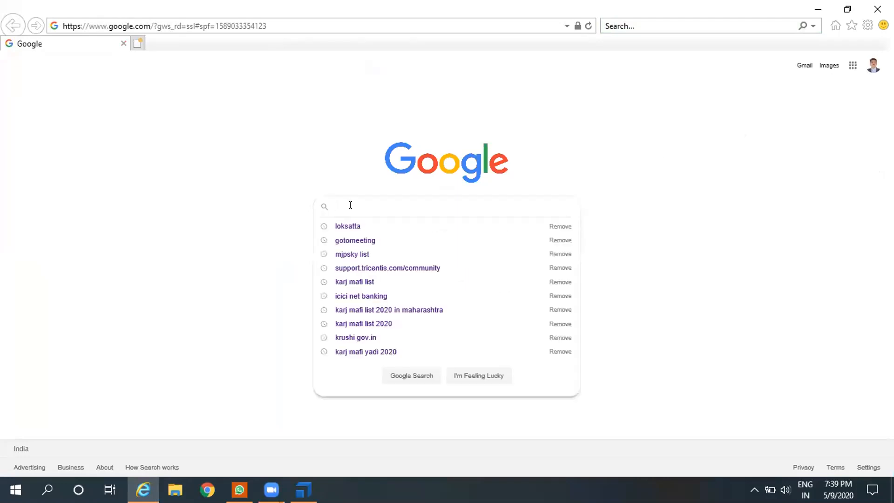
text(sample )
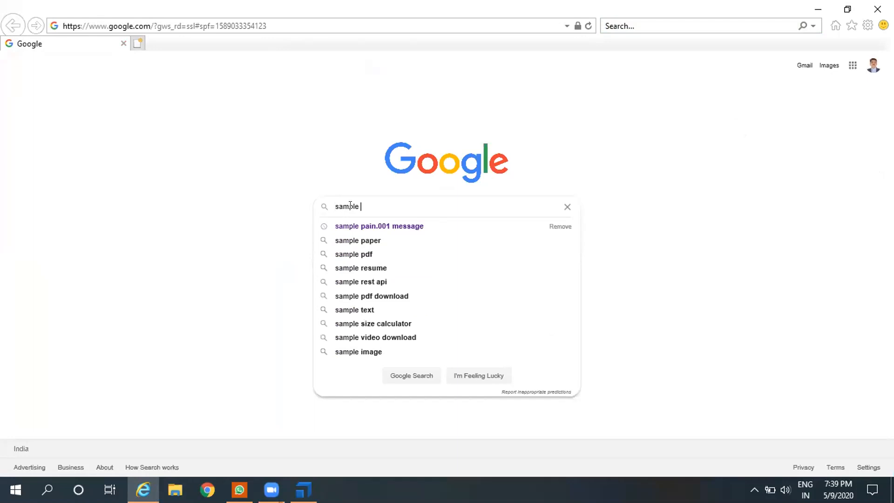
text(app)
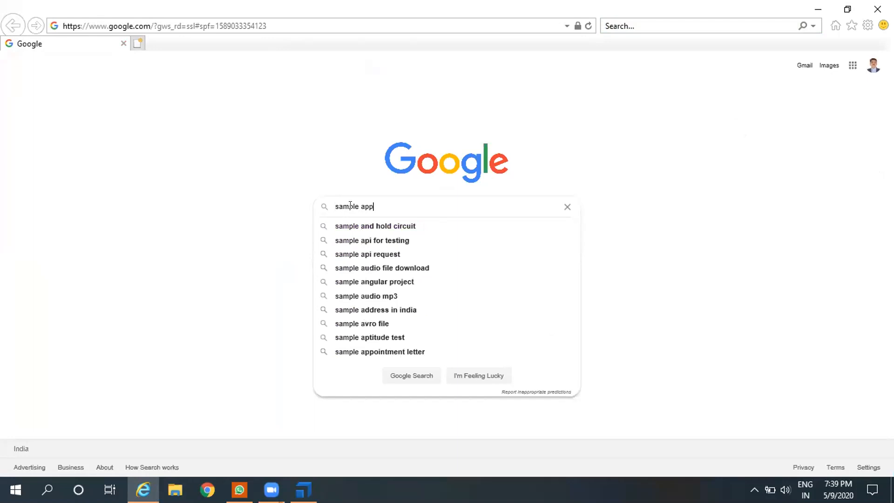
key(BackSpace)
key(BackSpace)
key(BackSpace)
key(BackSpace)
key(BackSpace)
key(BackSpace)
key(BackSpace)
key(BackSpace)
key(BackSpace)
key(BackSpace)
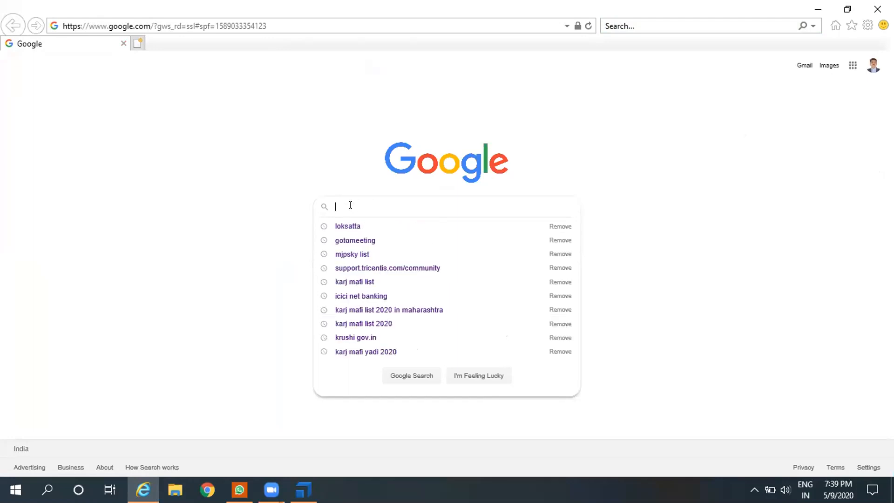
Step: Search Google for the suggested "tricentis sample application" and look through the results
text(tricentic sample)
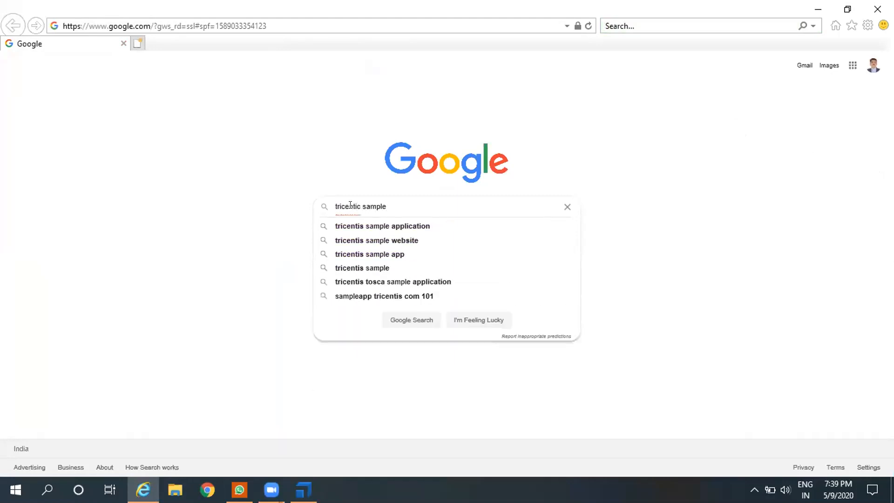
key(Down)
key(Return)
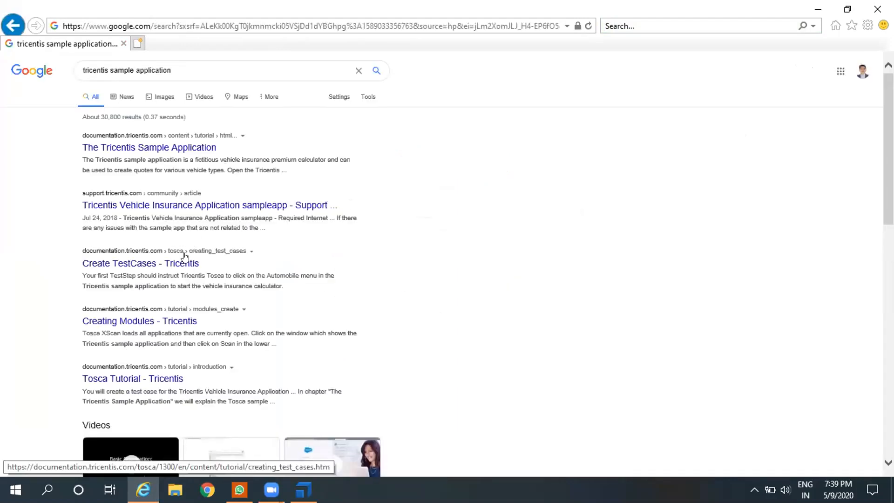
scroll(256, 339, down, 3)
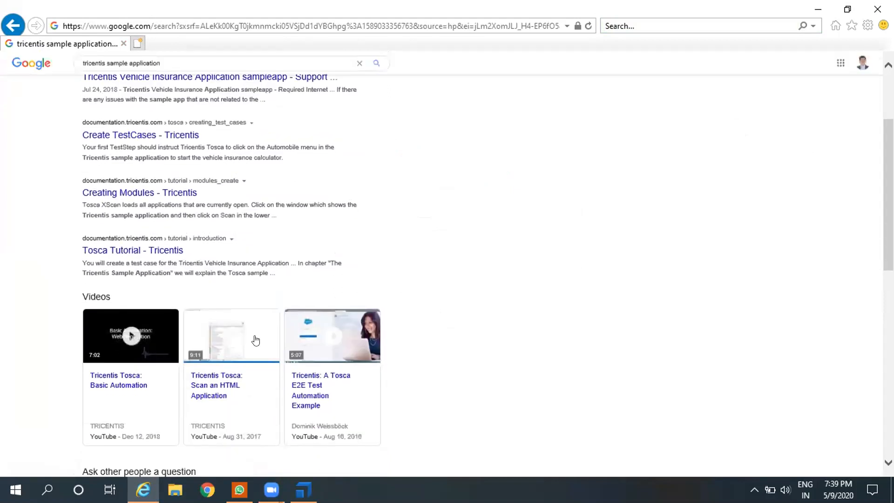
scroll(255, 339, down, 10)
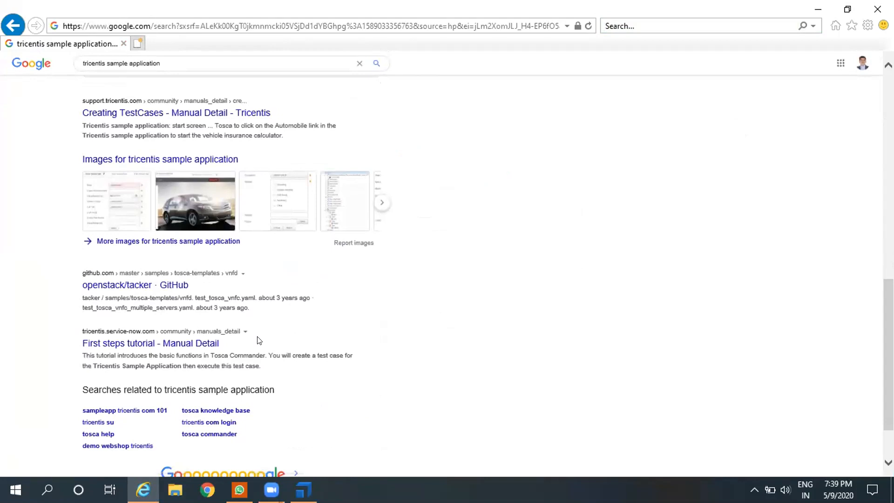
scroll(259, 340, up, 15)
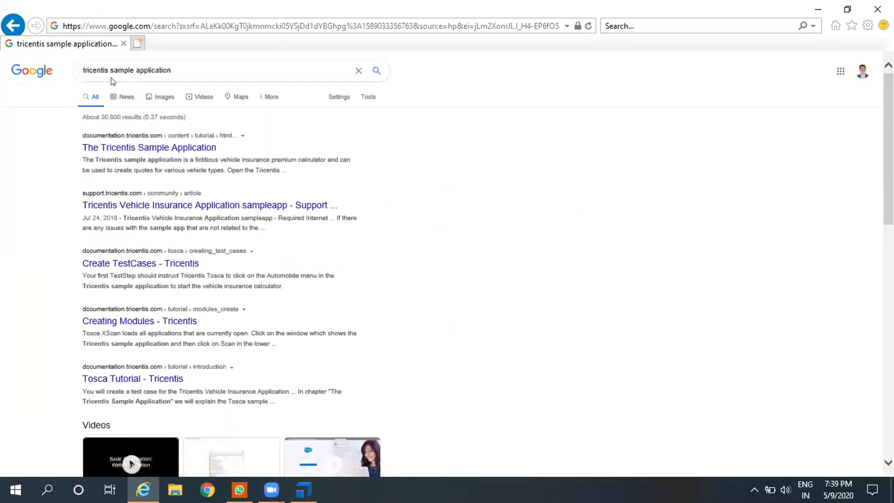
Step: Search for the suggested "sampleapp tricentis com 101" and look through the results
click(174, 68)
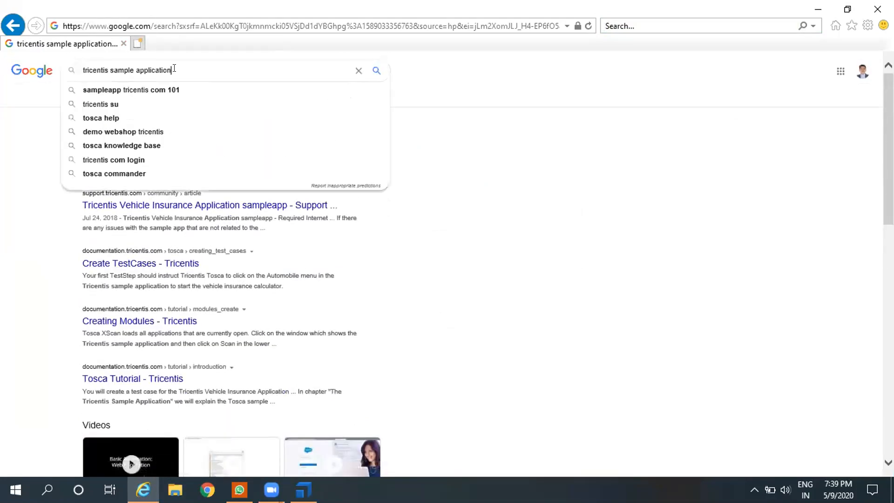
click(169, 90)
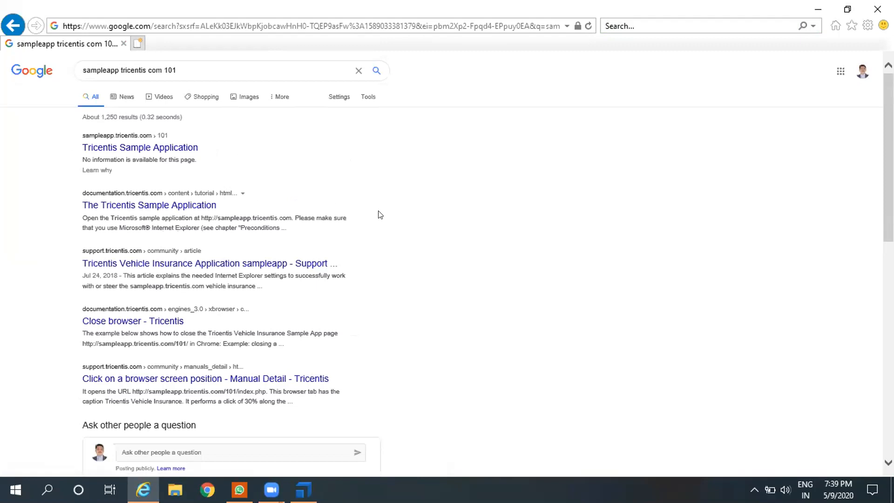
scroll(400, 236, down, 1)
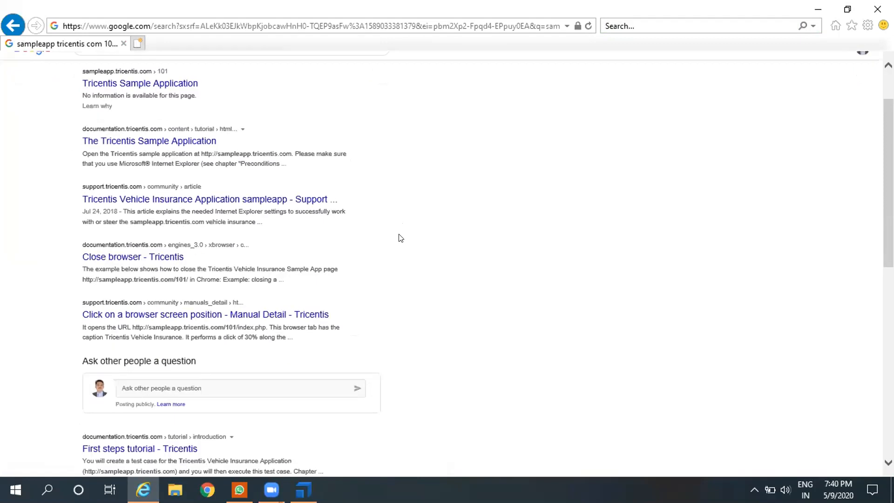
scroll(400, 238, down, 1)
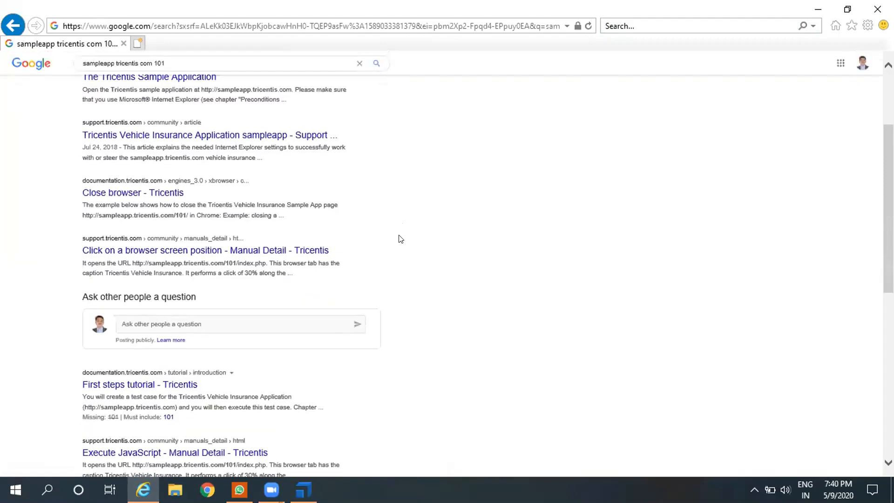
scroll(400, 239, down, 3)
scroll(400, 238, up, 5)
Step: Replace the search text and search for the suggested "tricentis vehicle insurance application"
drag(205, 65, 4, 66)
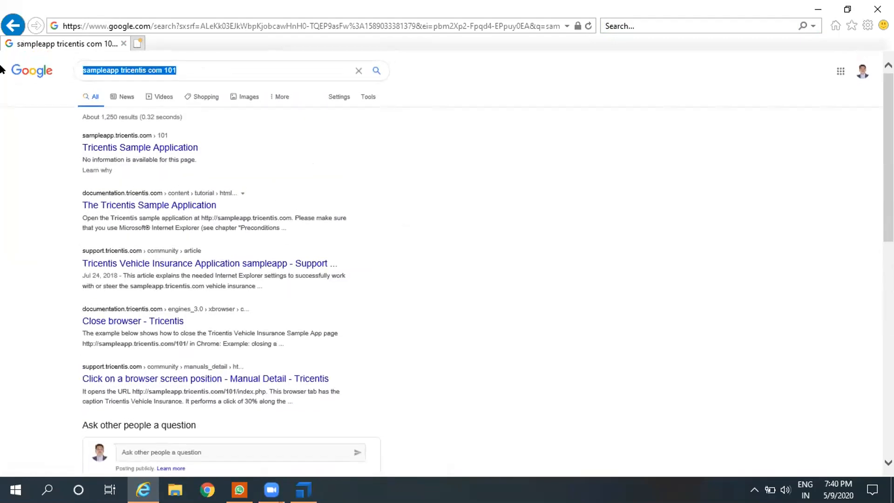
key(BackSpace)
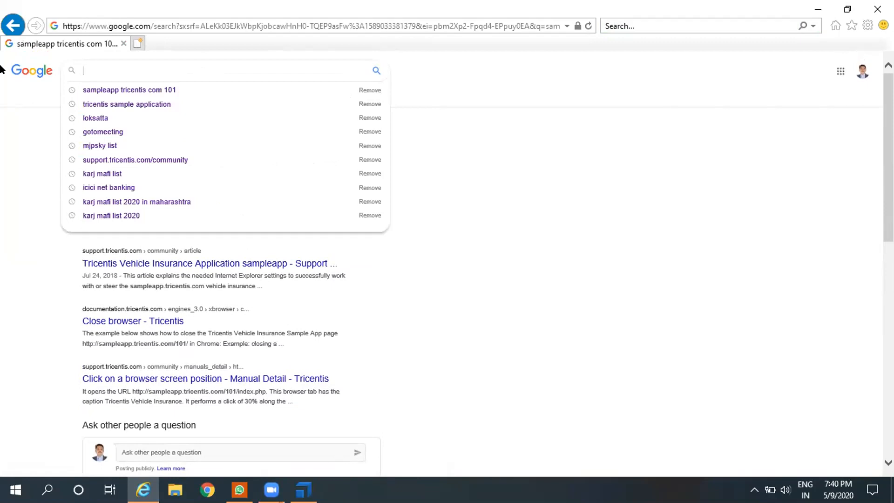
text(trive)
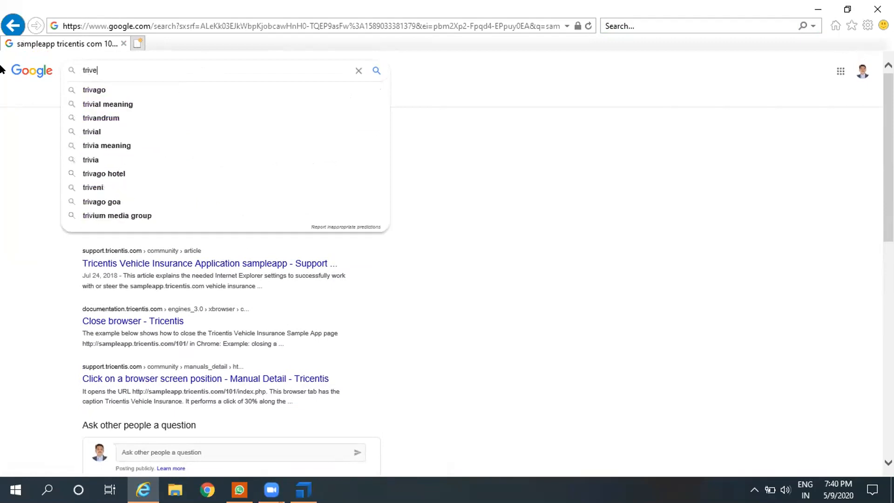
key(BackSpace)
key(BackSpace)
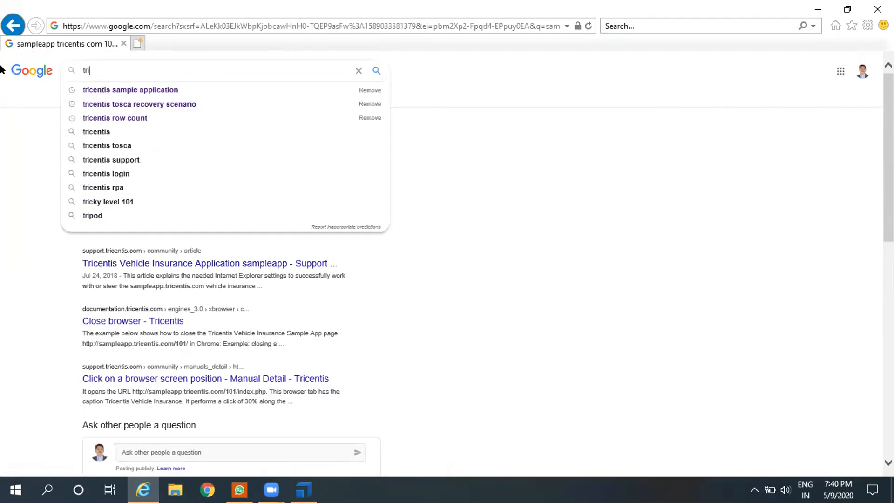
text(cent)
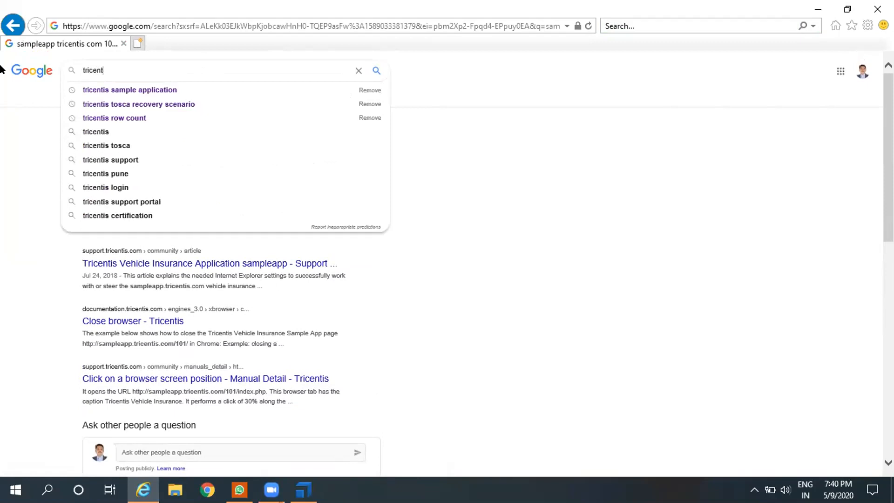
text(ic ve)
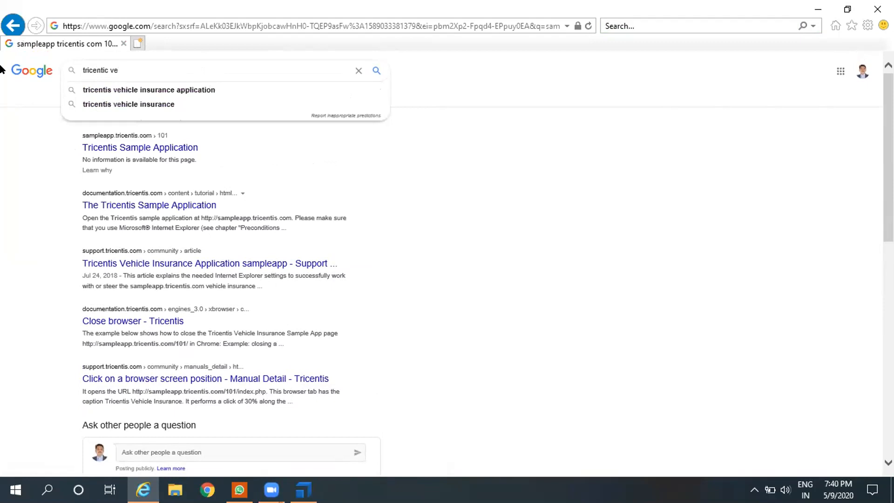
key(Down)
key(Return)
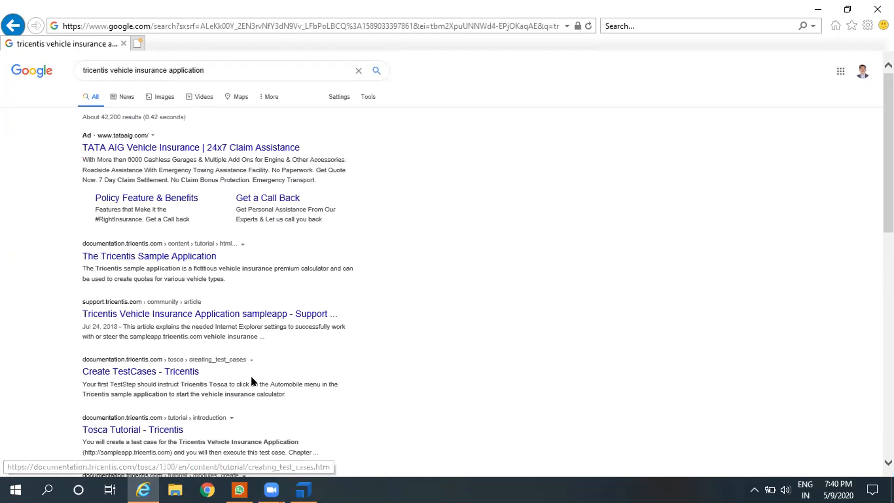
Step: Follow the related search "sampleapp tricentis com 101" and open its Tricentis Sample Application result
scroll(251, 381, down, 3)
scroll(252, 381, down, 4)
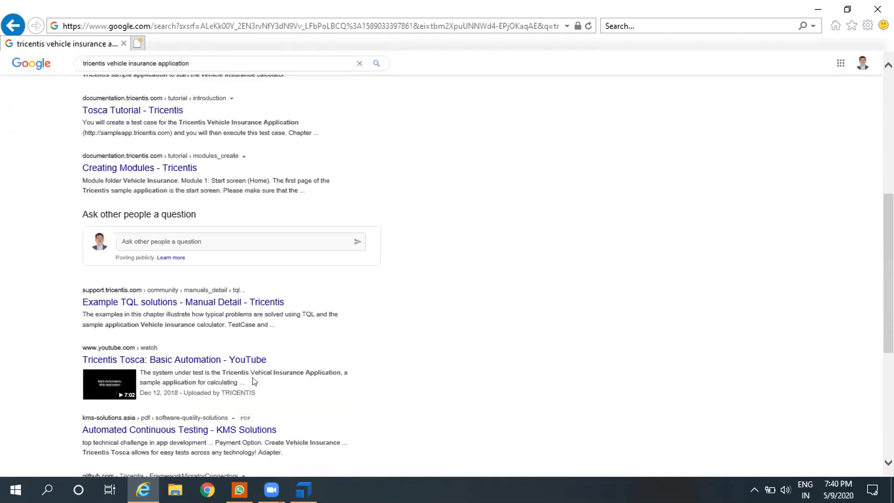
scroll(255, 381, down, 1)
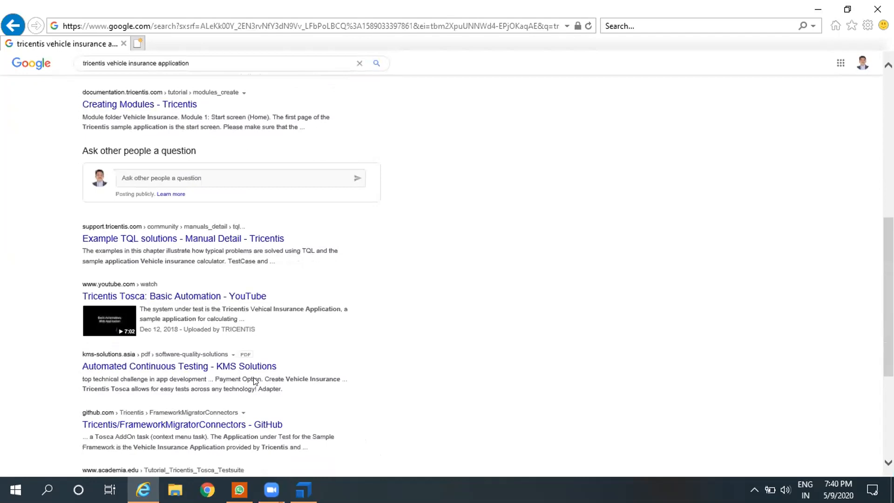
scroll(255, 381, down, 4)
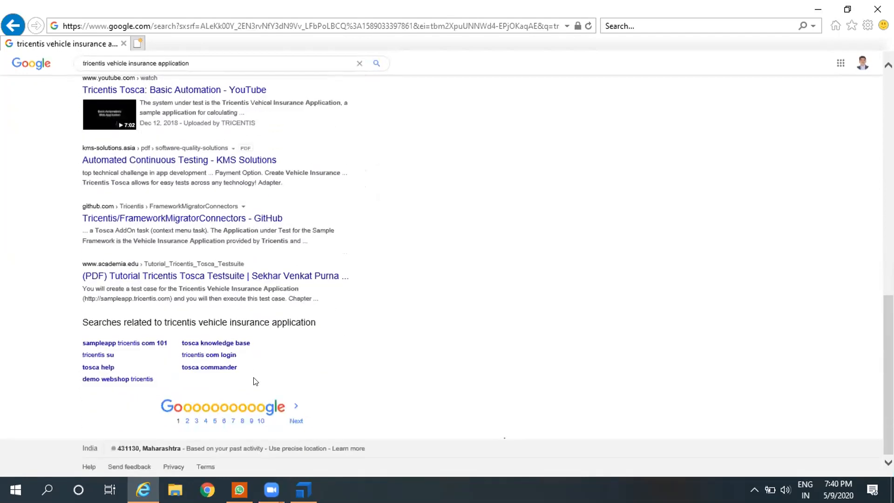
click(132, 343)
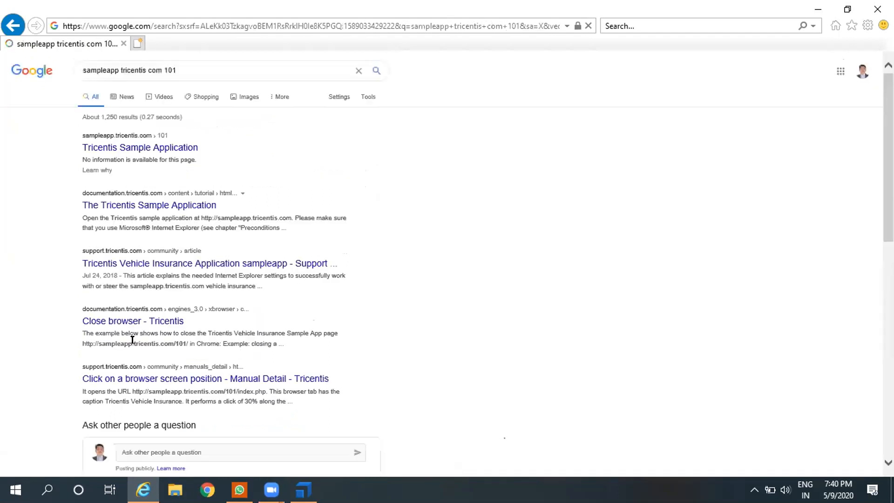
click(140, 151)
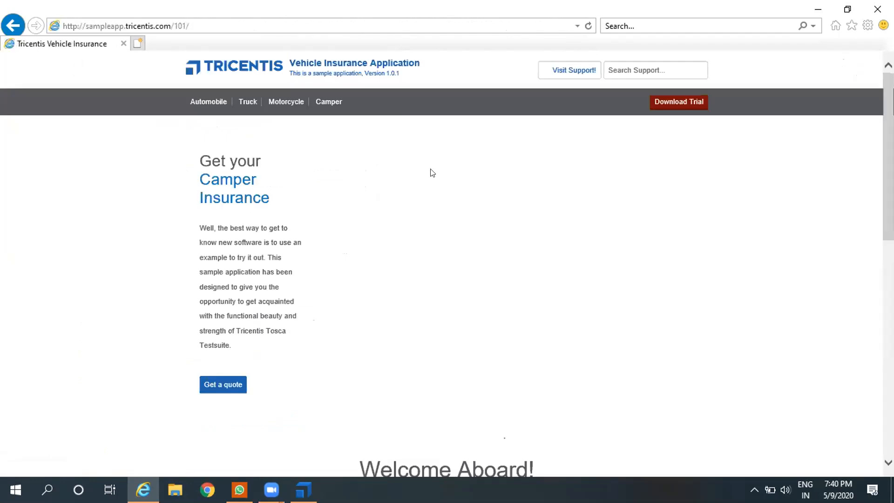
Step: Add the Tricentis Vehicle Insurance page to the browser's Favorites under its default name
click(851, 26)
click(786, 106)
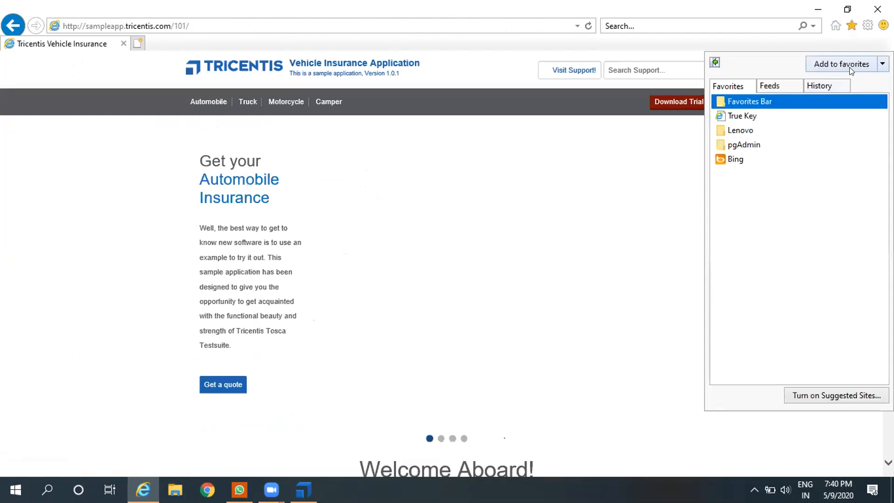
click(848, 67)
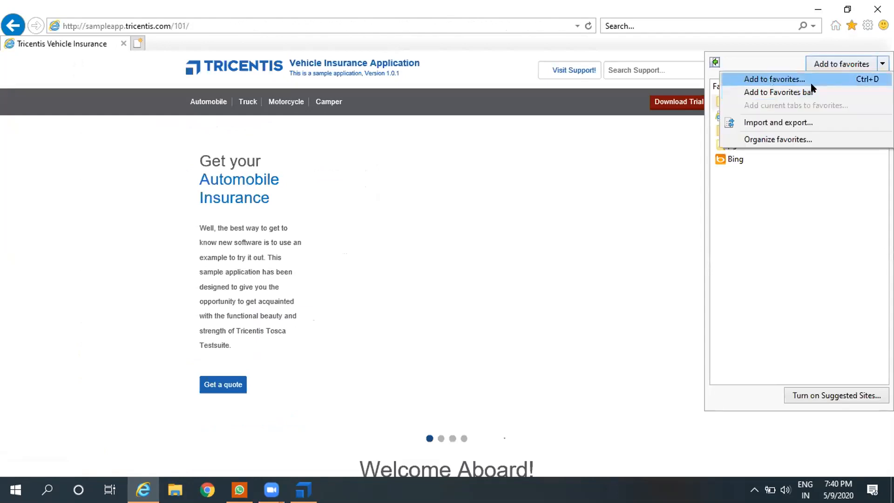
click(808, 80)
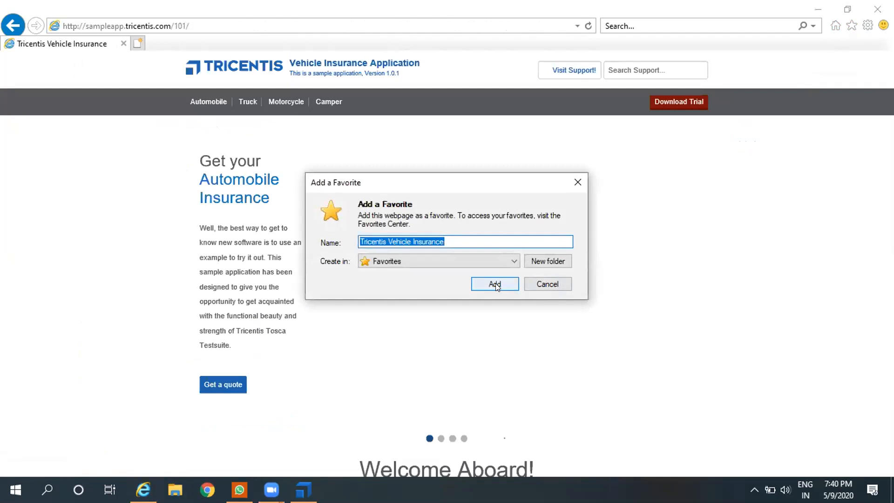
click(497, 286)
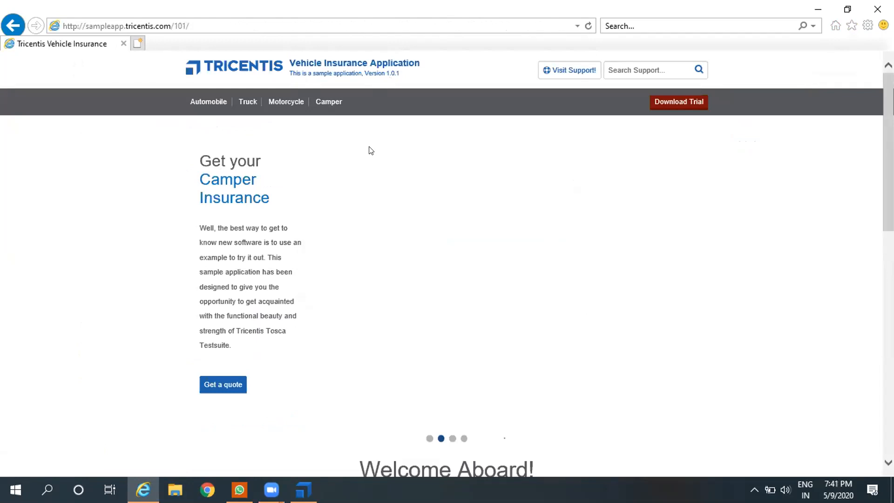
Step: Switch to Tosca Commander and run the test case named Testcase in the ScratchBook
click(303, 489)
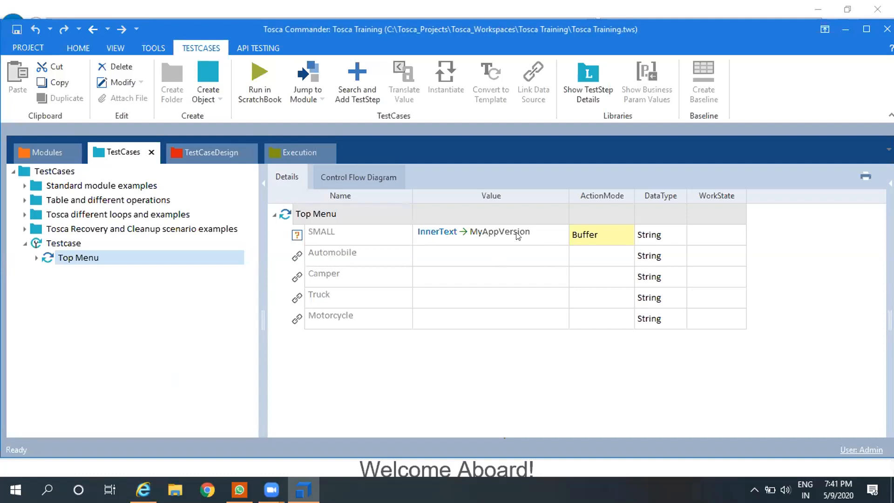
click(58, 247)
right_click(60, 247)
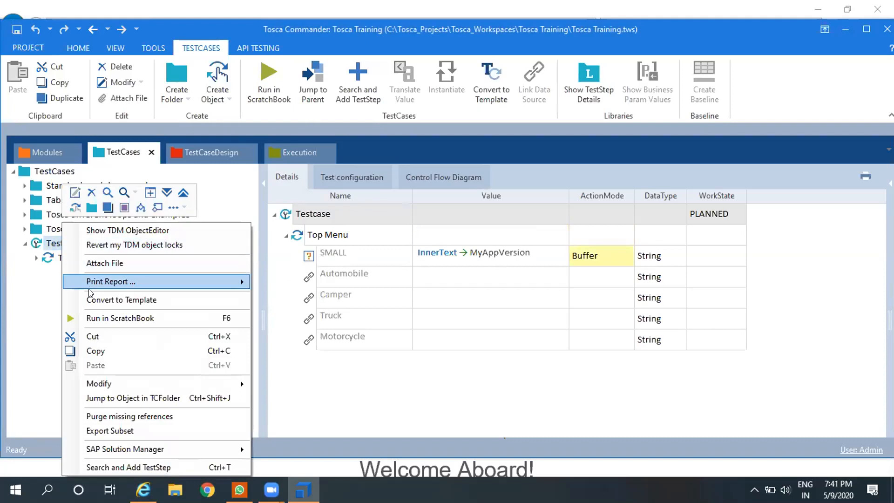
click(105, 316)
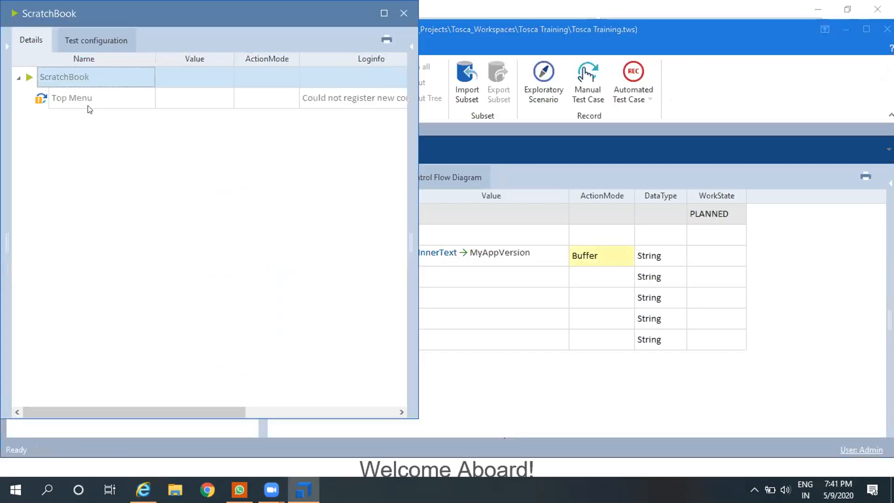
Step: Expand the Loginfo text of the Top Menu step in the ScratchBook and enlarge it to read the full message
click(344, 99)
click(399, 101)
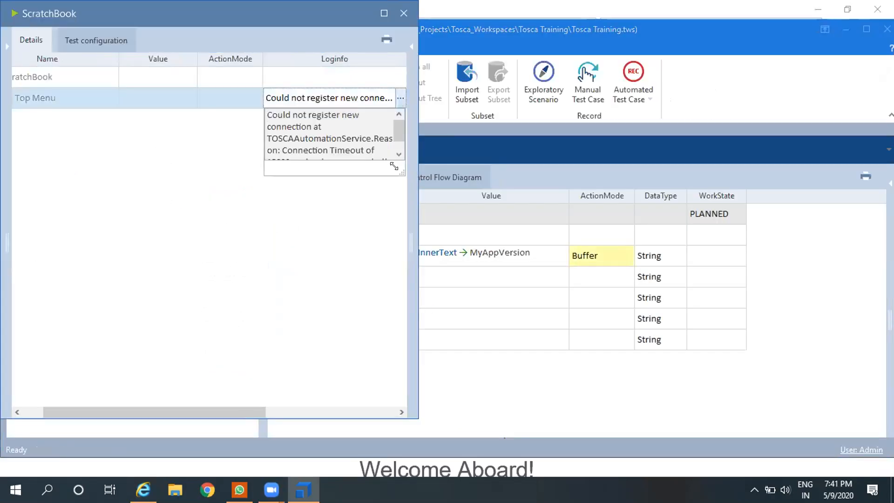
drag(401, 173, 529, 276)
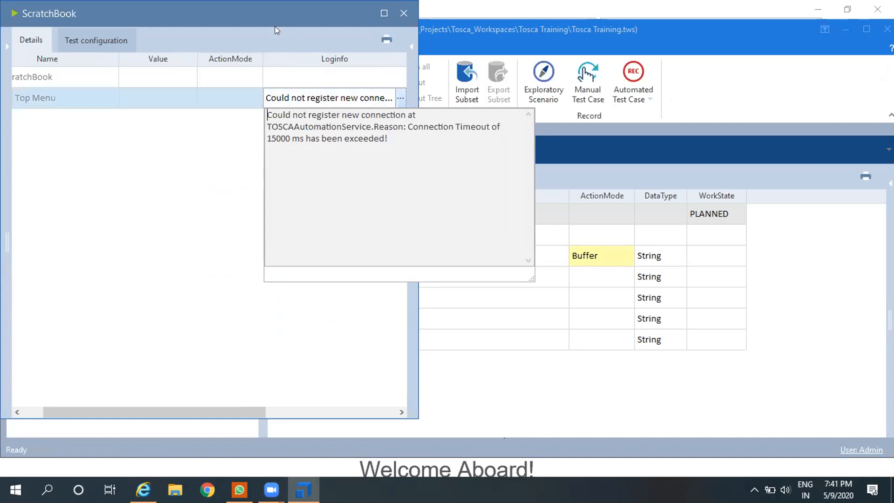
Step: Close the ScratchBook, open Task Manager and show its list of services at the entries beginning with T
drag(273, 23, 276, 67)
click(407, 57)
right_click(416, 484)
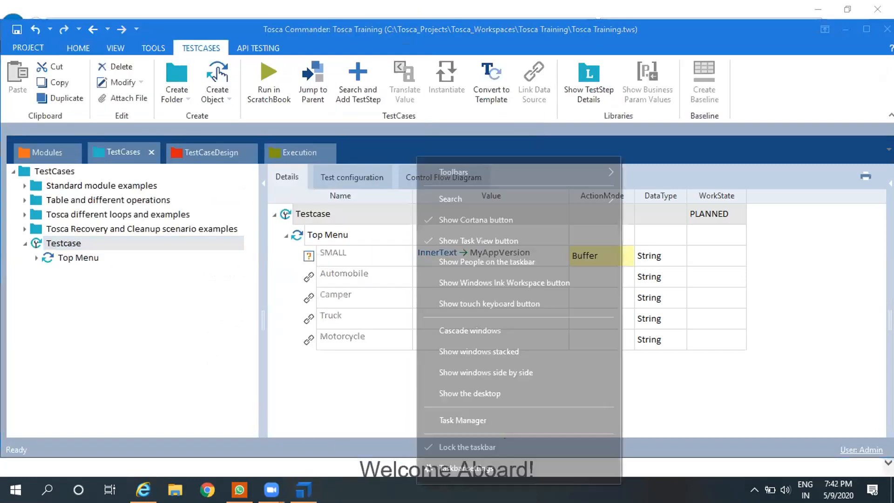
click(435, 413)
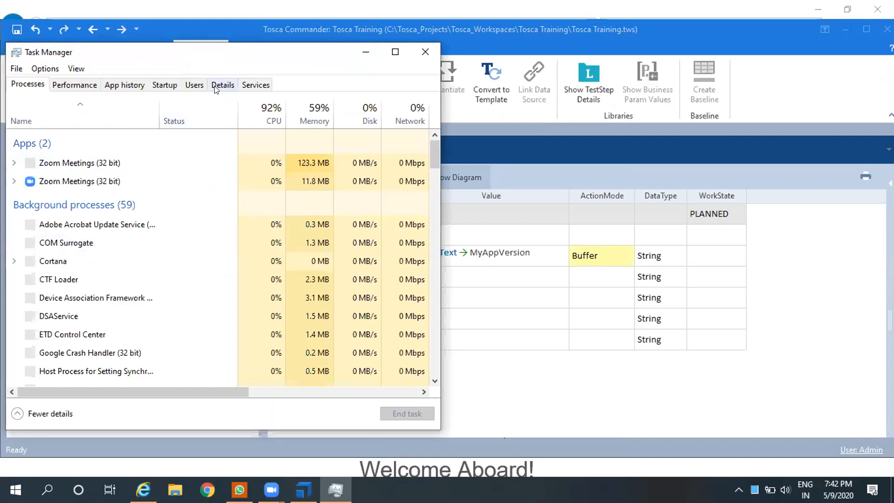
click(251, 84)
key(t)
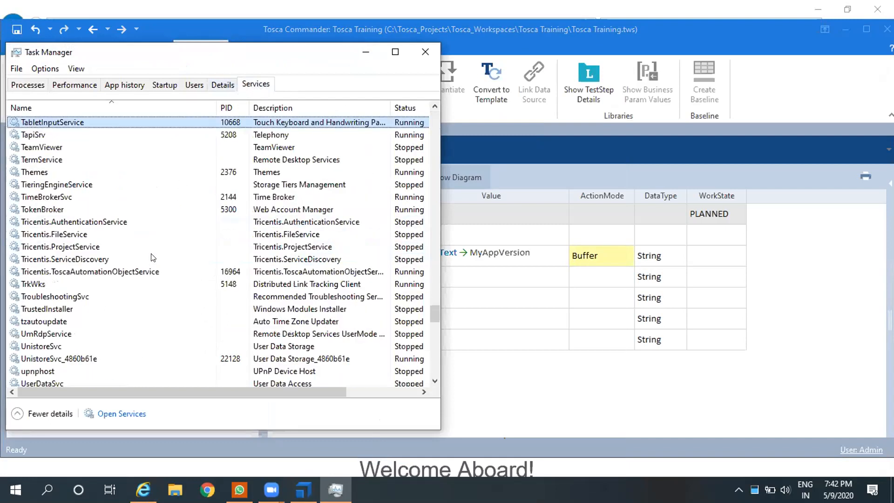
Step: Try to start the Tricentis.AuthenticationService from Task Manager's services list
click(128, 273)
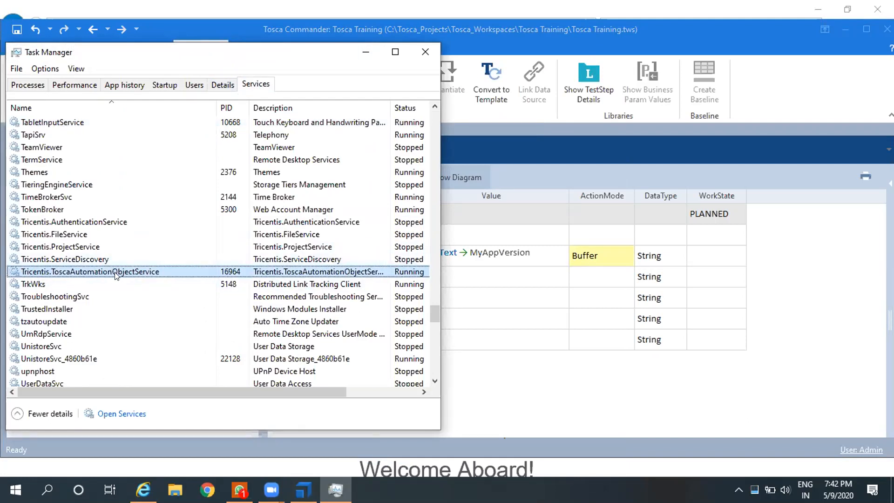
click(96, 222)
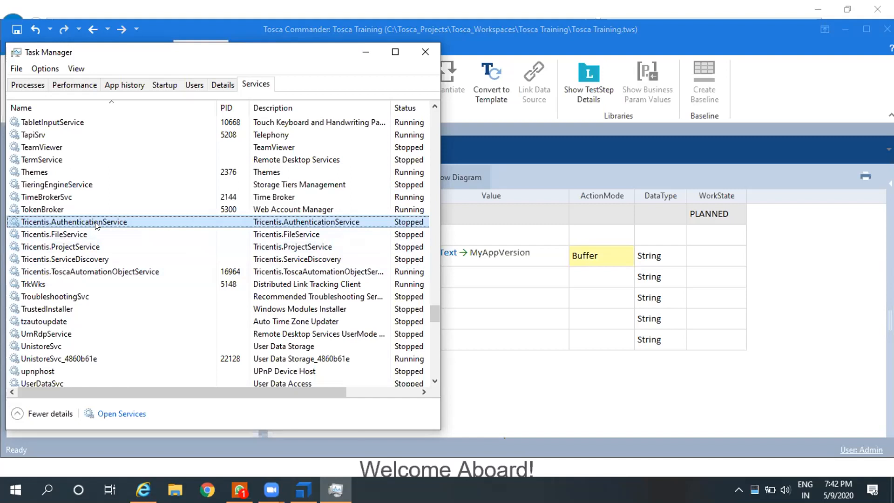
right_click(96, 223)
click(105, 231)
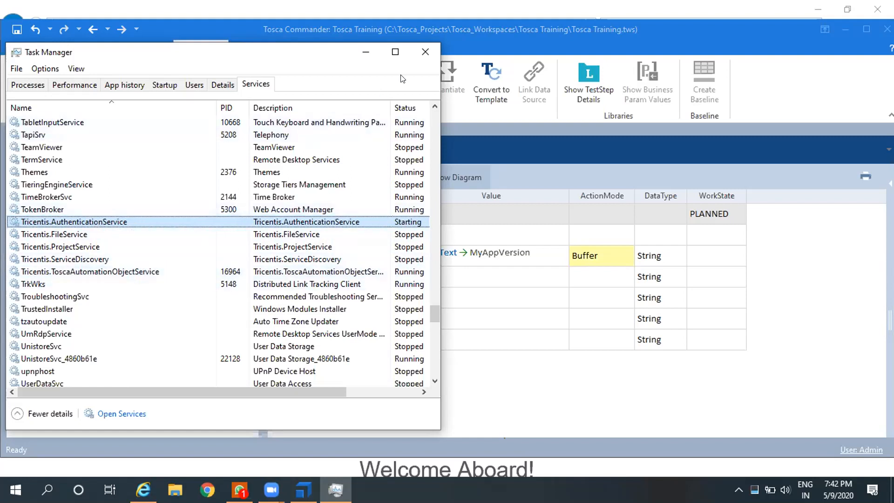
Step: Maximize Task Manager and check the status of the Tricentis services, including ToscaAutomationObjectService and AuthenticationService
click(394, 52)
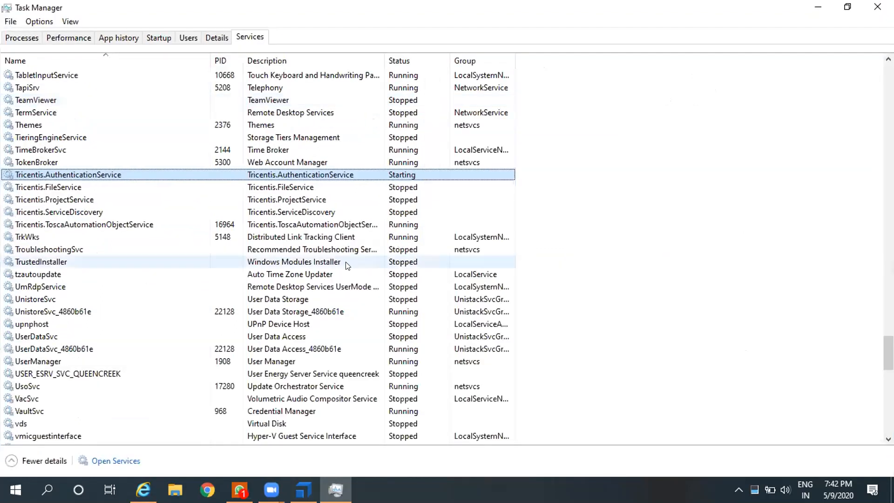
click(74, 226)
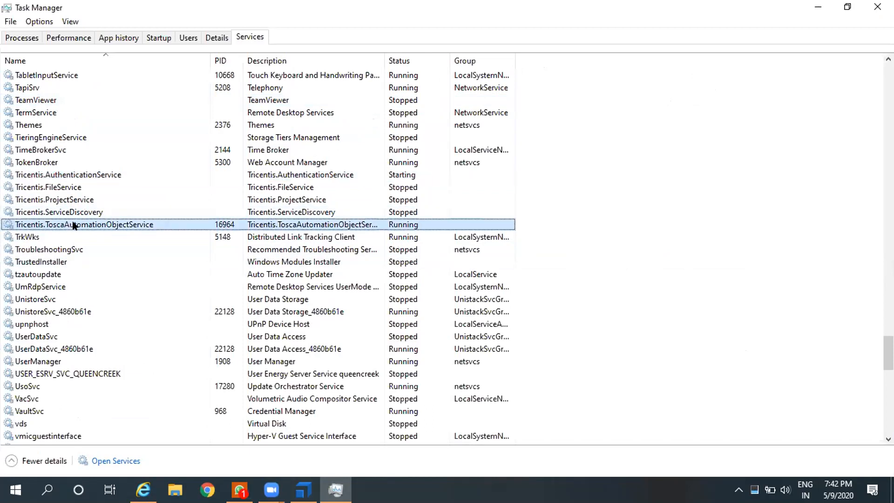
key(Down)
key(Down)
key(Down)
key(Down)
text(tim)
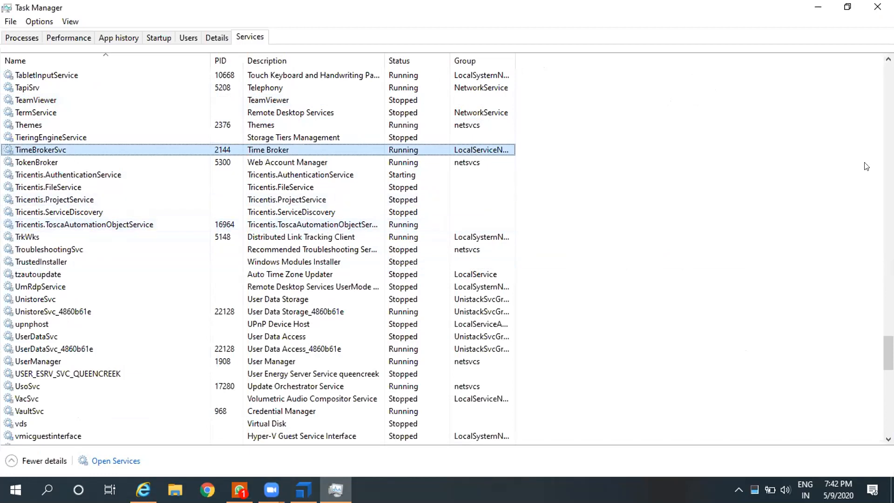
click(223, 237)
click(58, 175)
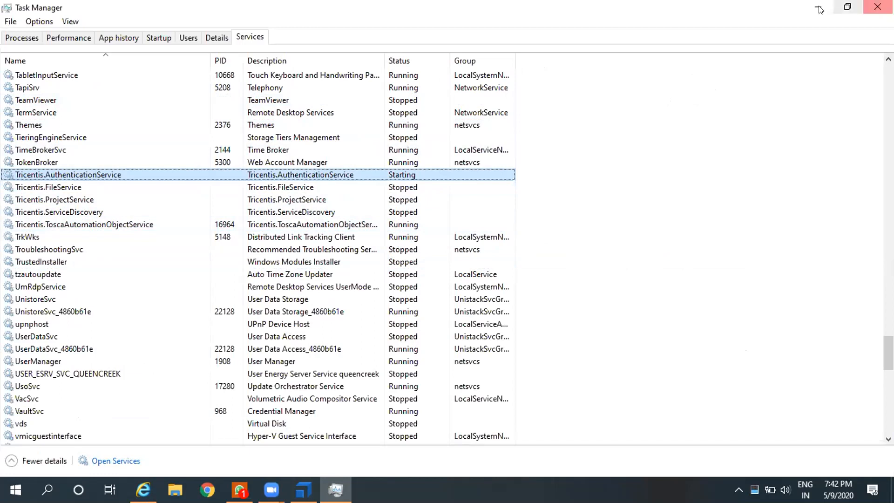
Step: Close Task Manager and open the Windows Services app through a system search for "service"
click(877, 6)
key(super)
text(service)
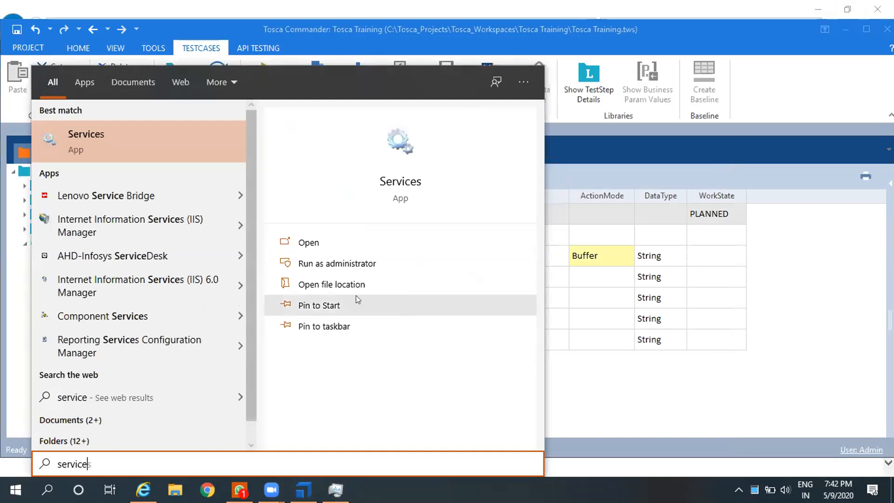
click(318, 234)
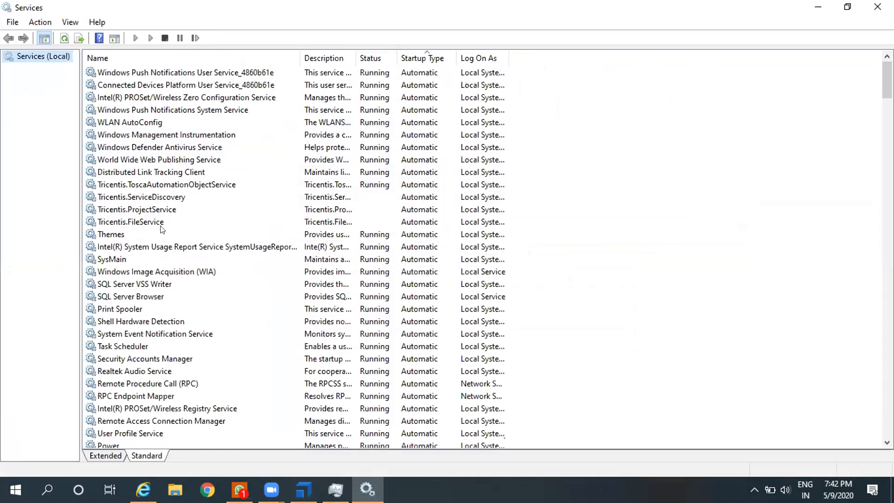
Step: Examine the status and startup type of the Tricentis ToscaAutomationObjectService, ServiceDiscovery, ProjectService and FileService entries
click(154, 211)
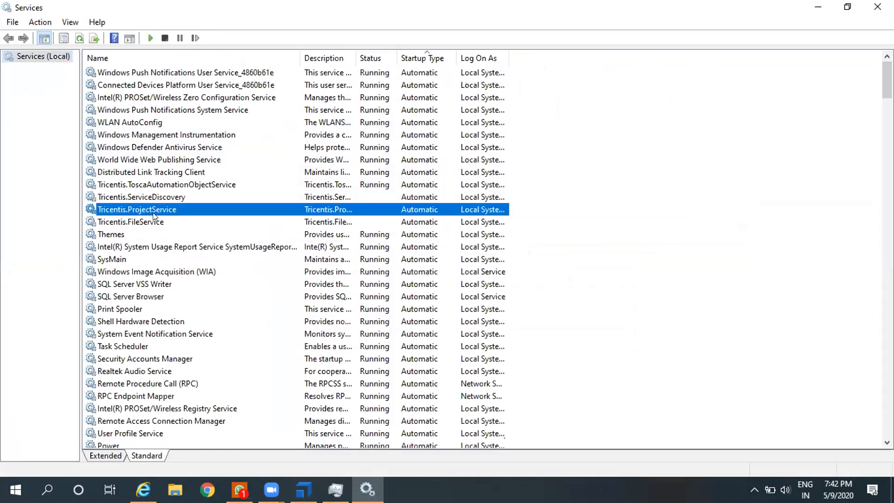
key(Down)
key(Down)
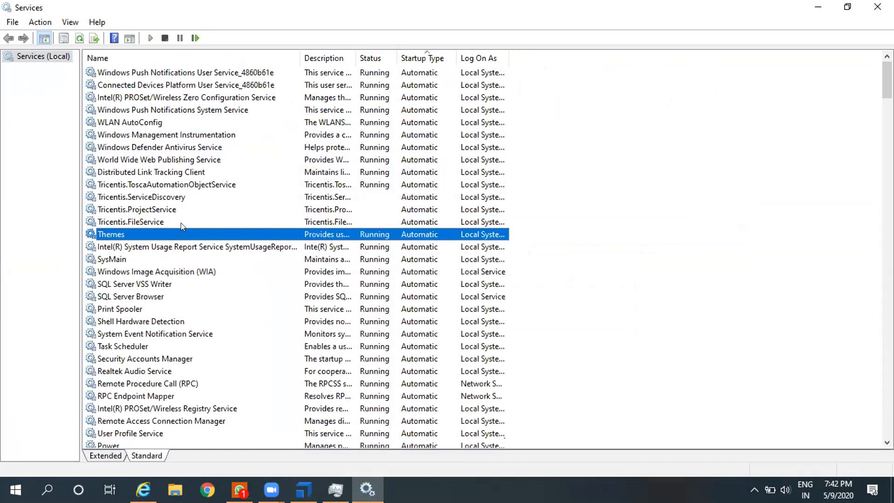
click(169, 186)
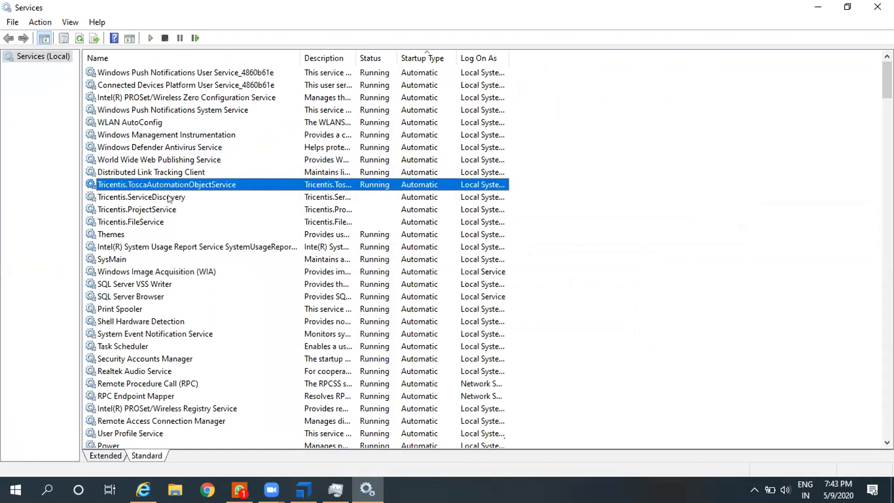
click(169, 198)
key(Down)
key(Down)
key(Down)
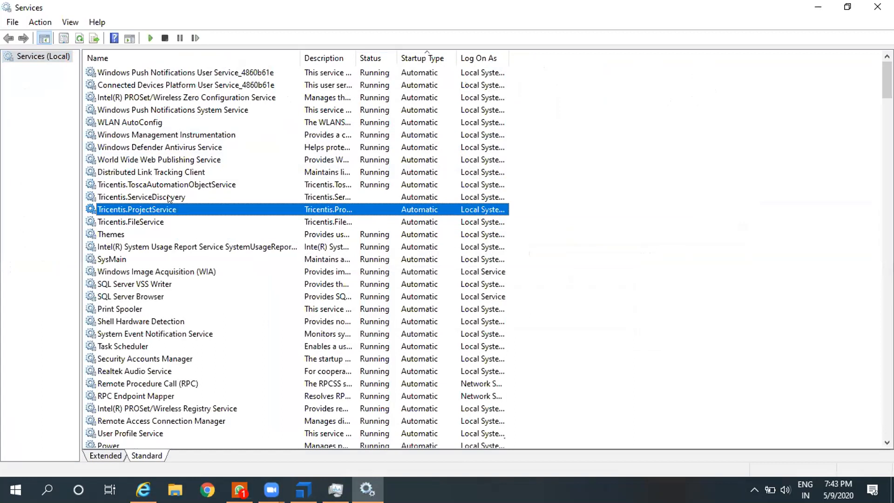
Step: Locate Tricentis.AuthenticationService in the Services app and try to start it
key(t)
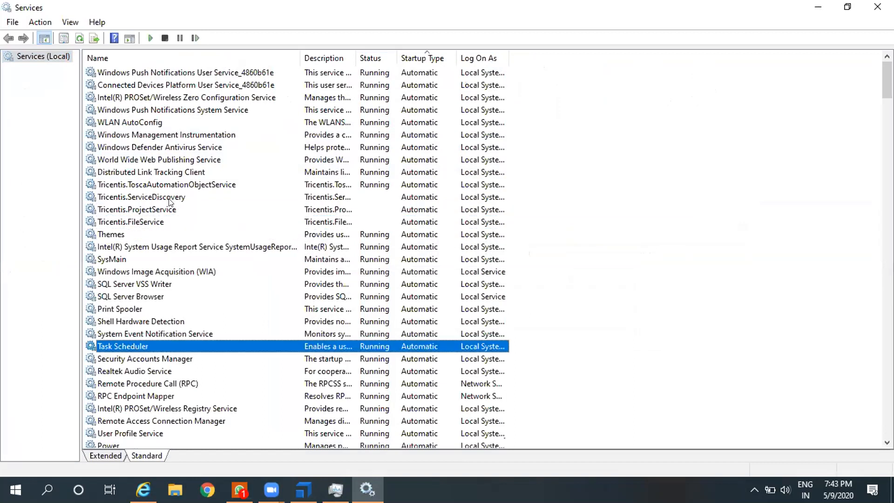
key(t)
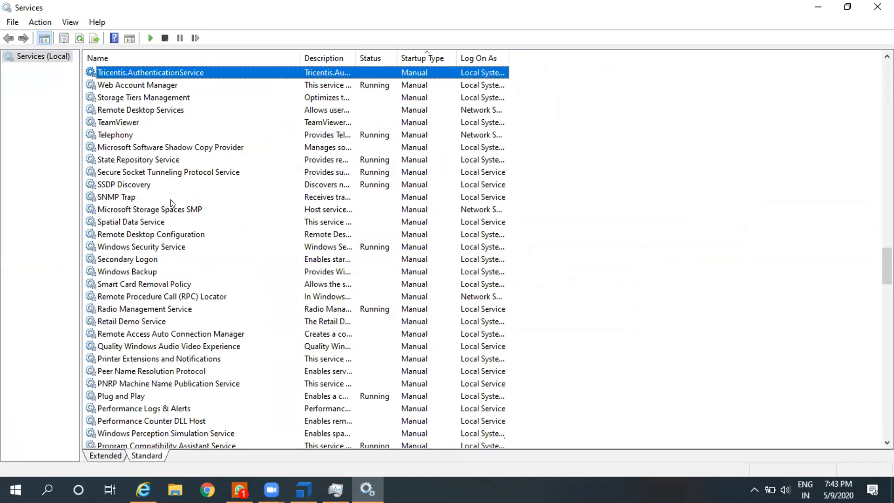
right_click(192, 72)
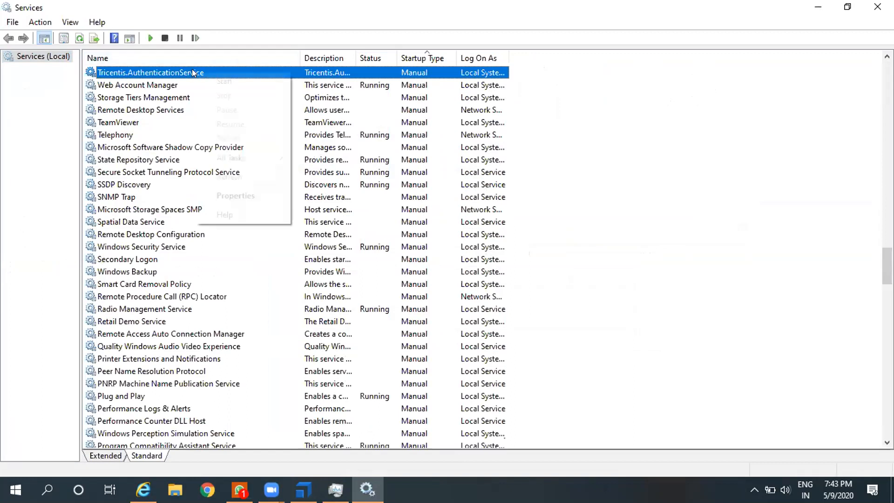
click(215, 77)
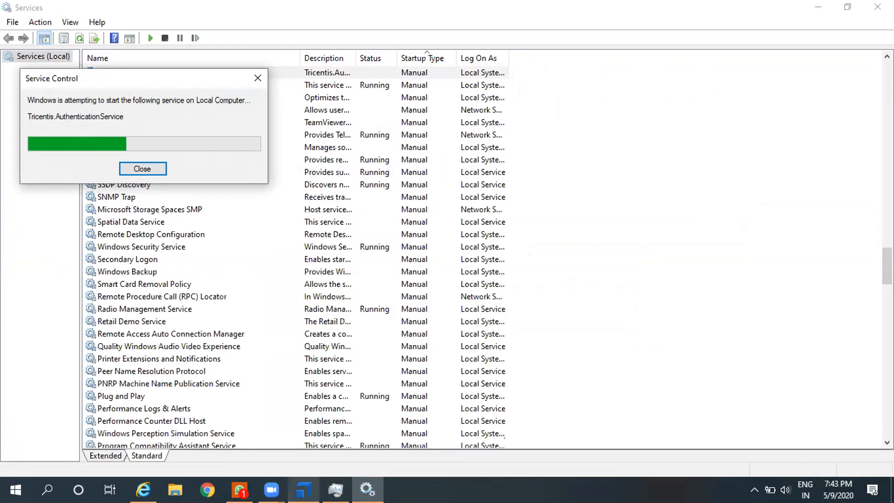
Step: Switch to Tosca Commander and add a TBox Set Buffer test step to the test case named Testcase
click(303, 489)
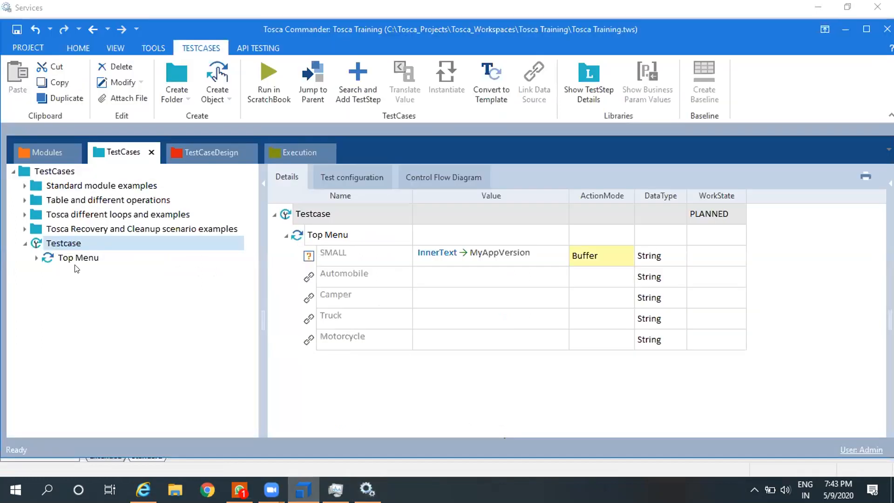
click(68, 246)
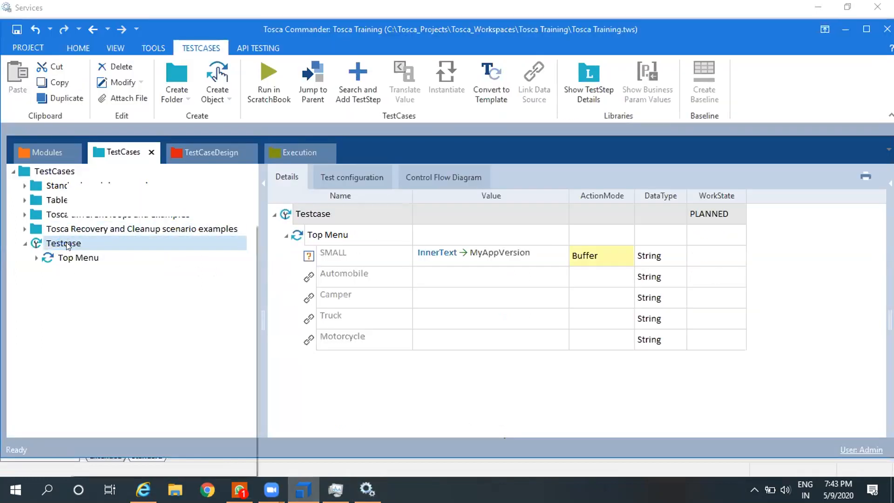
right_click(67, 246)
click(56, 230)
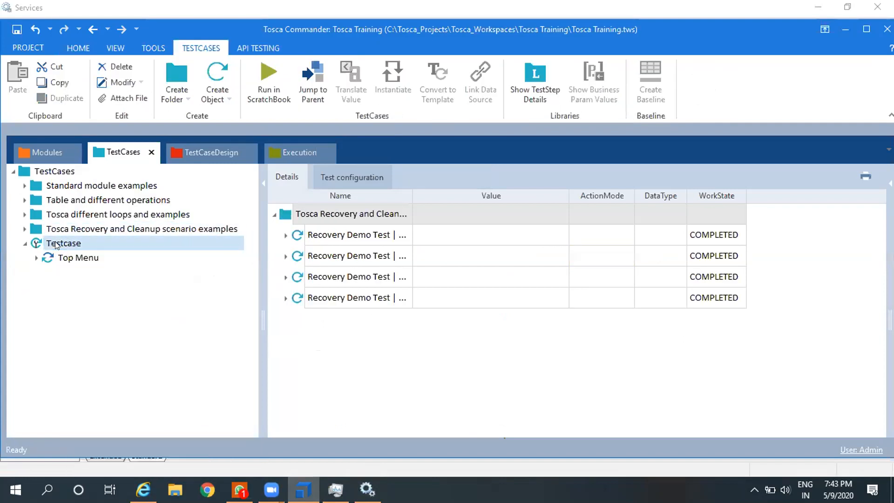
click(56, 244)
click(59, 256)
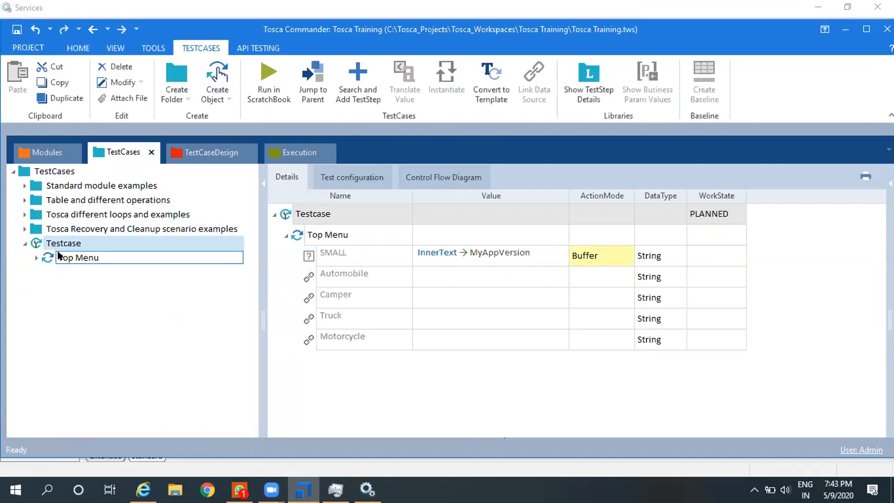
key(ctrl+t)
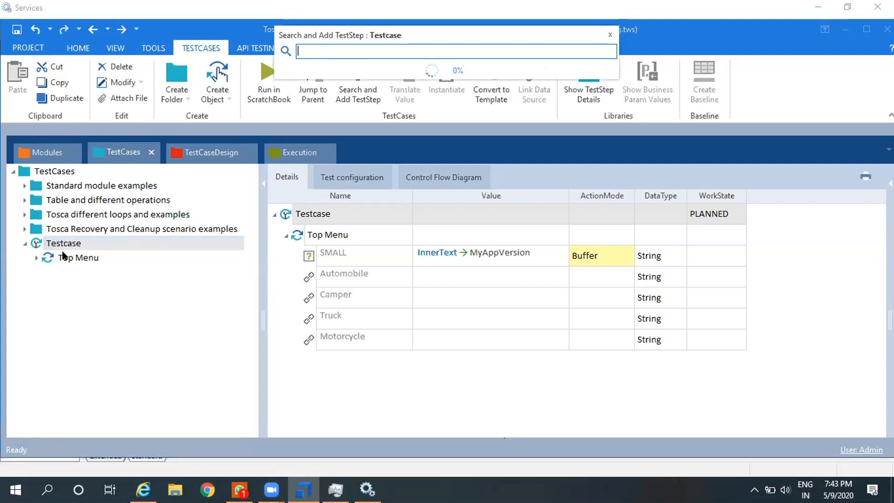
text(tbo)
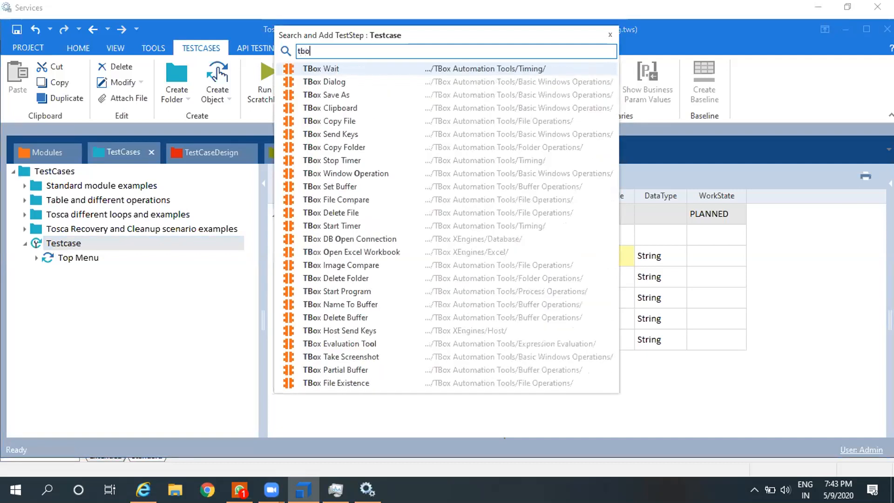
text(x bu)
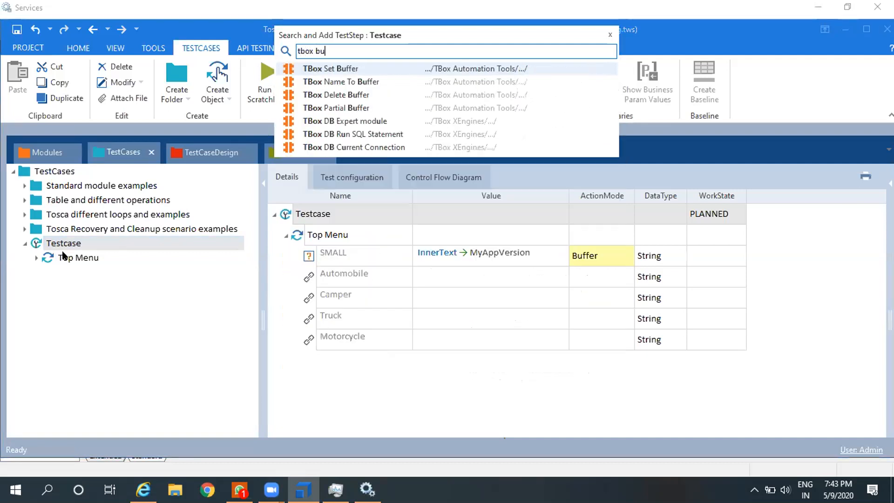
key(Return)
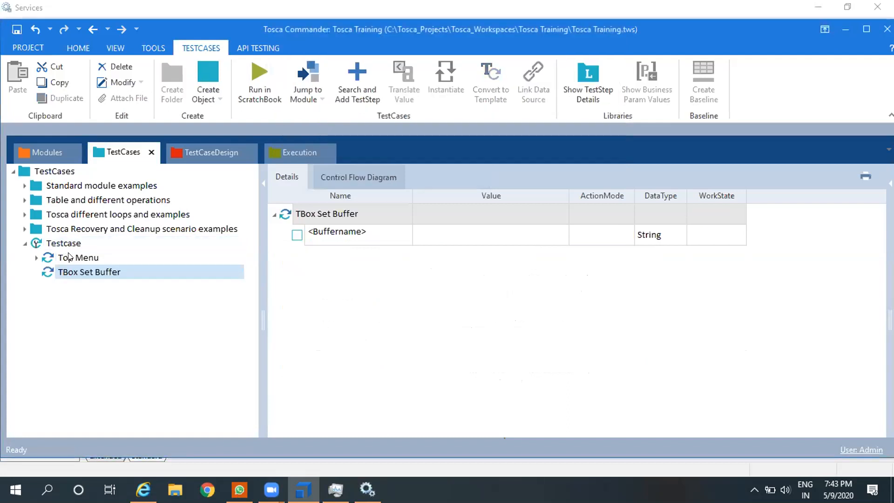
Step: Define a buffer named Check with the value AllreadyChecked in the TBox Set Buffer step
click(379, 235)
click(379, 235)
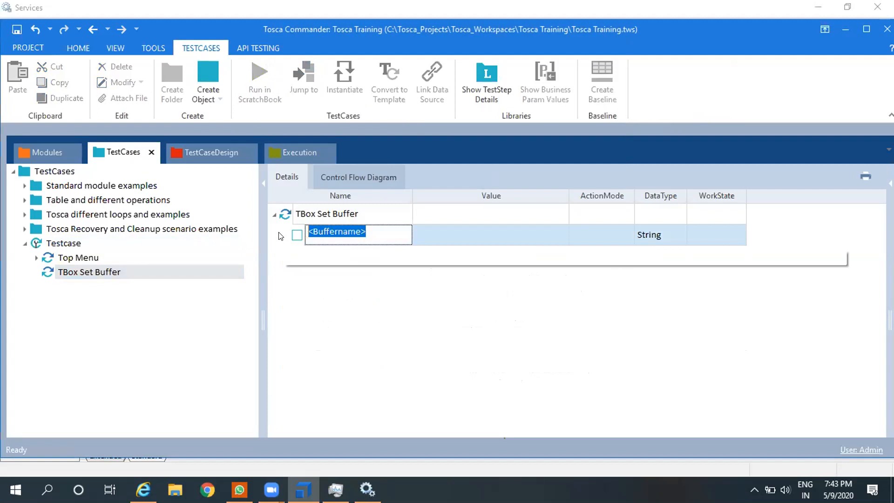
text(Check)
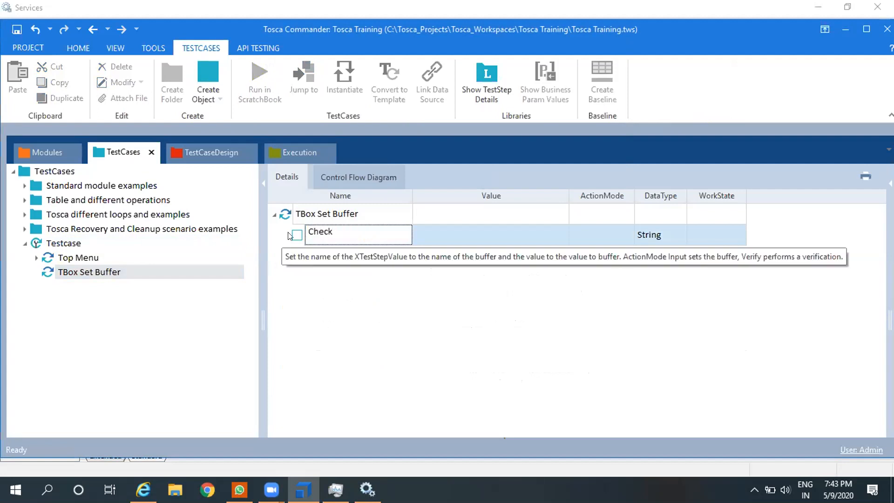
key(Return)
click(439, 234)
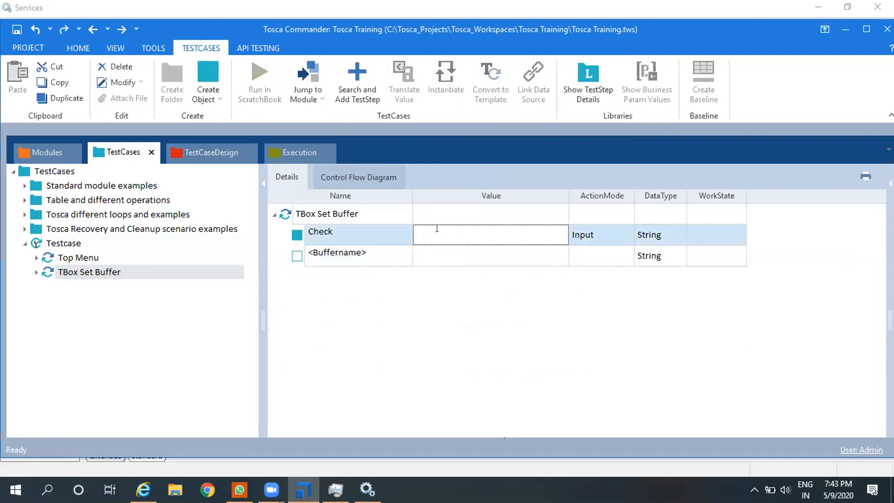
click(437, 228)
text(Allr)
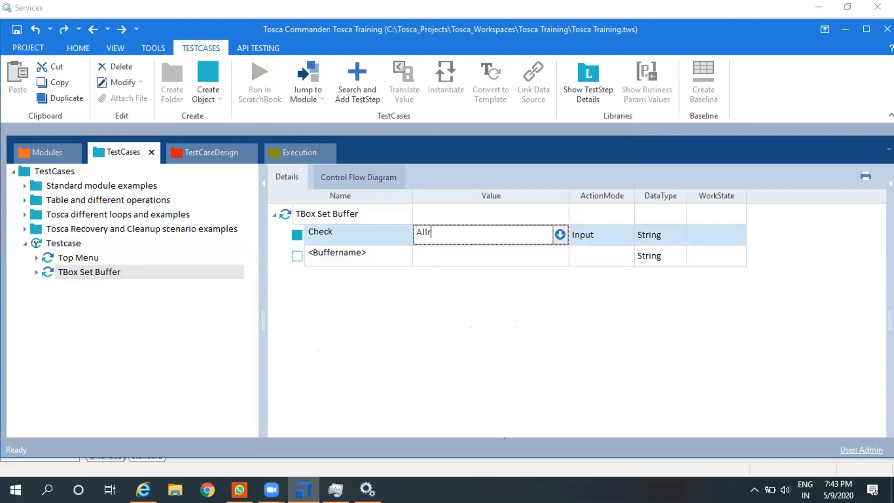
text(eadyChecked)
key(Return)
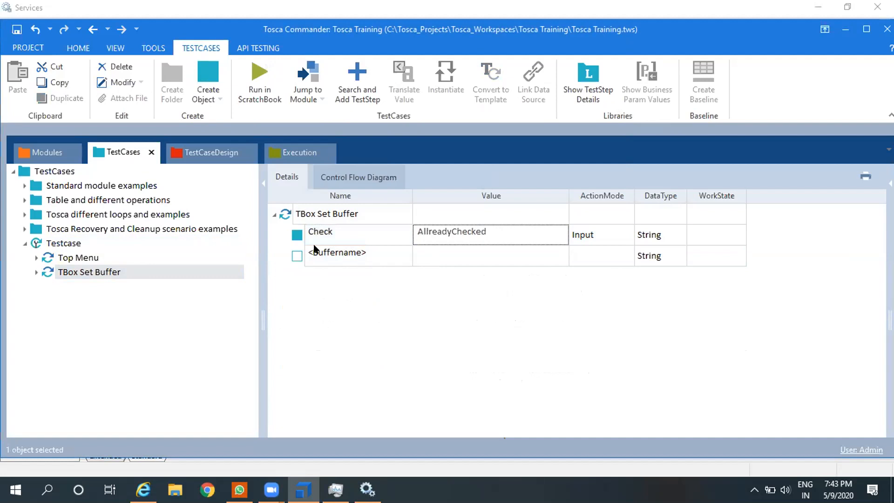
Step: Run the TBox Set Buffer step in the ScratchBook
right_click(301, 214)
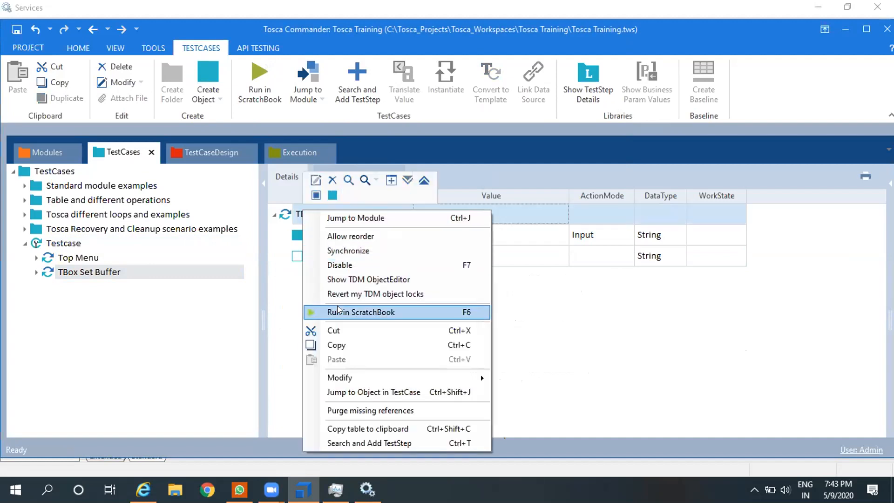
click(372, 312)
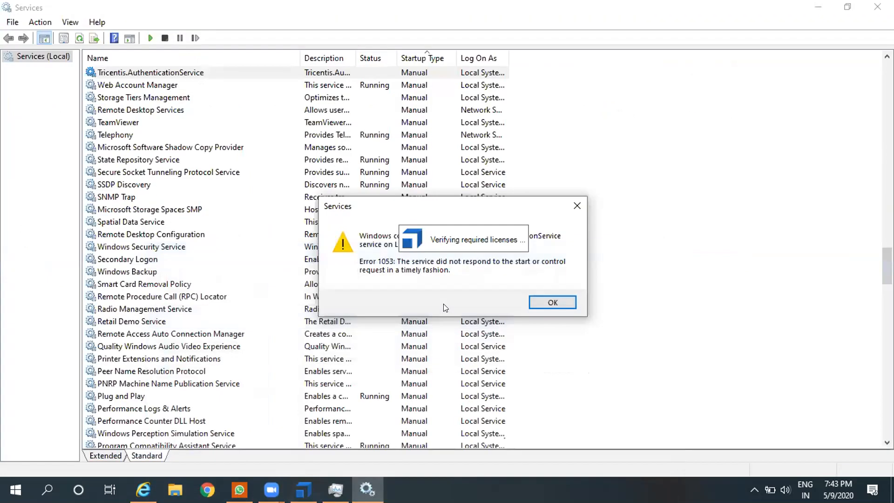
Step: Dismiss the service start error and close the Services app
click(547, 303)
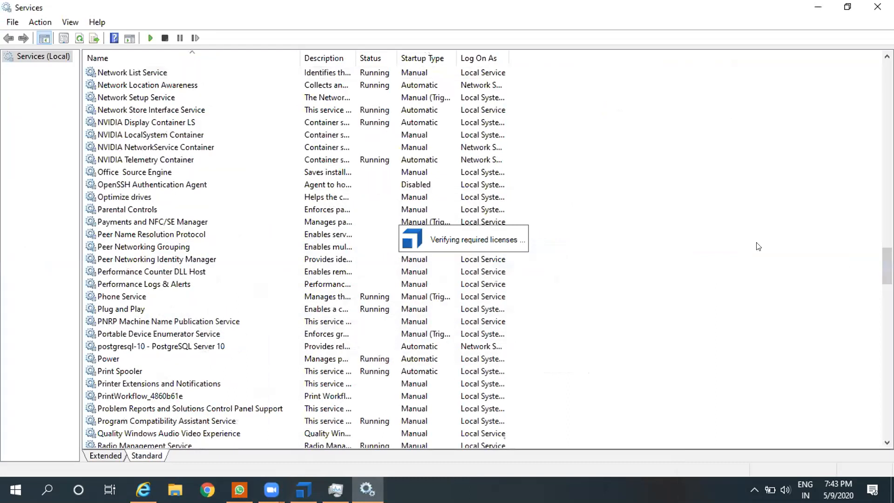
click(871, 13)
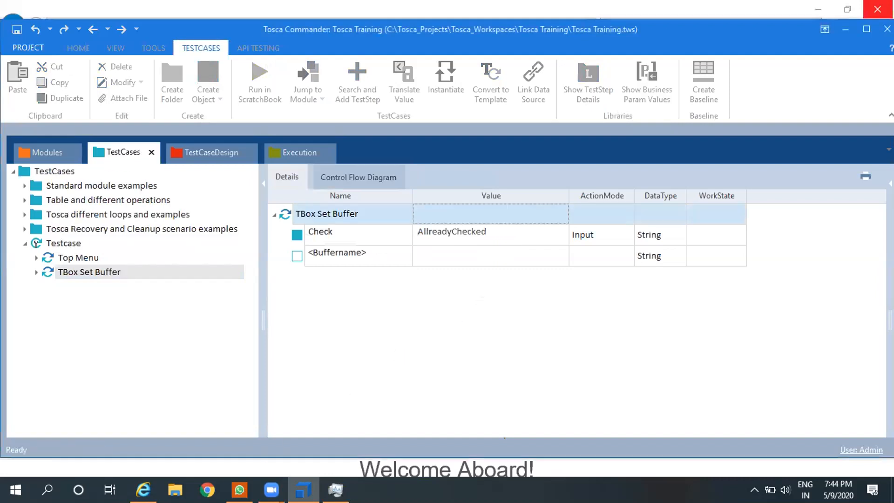
Step: Read the full log info of the Check buffer in the ScratchBook results and close the ScratchBook
click(30, 98)
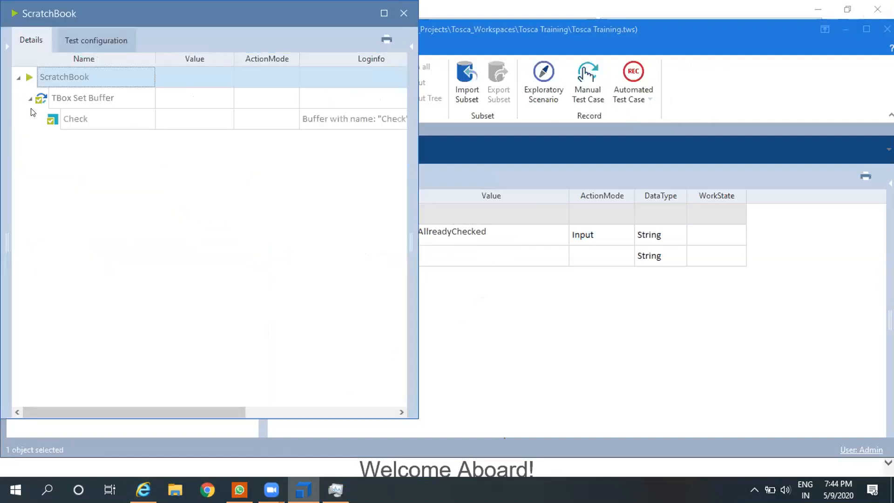
click(392, 119)
click(400, 119)
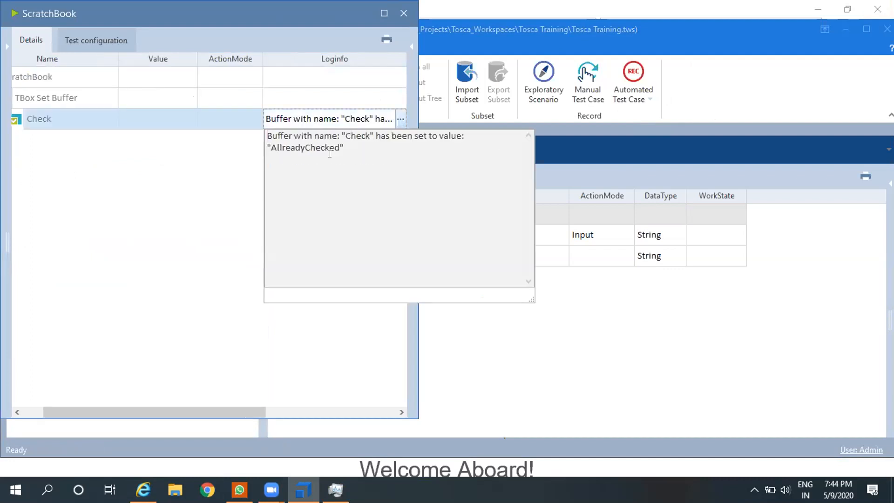
drag(305, 21, 283, 55)
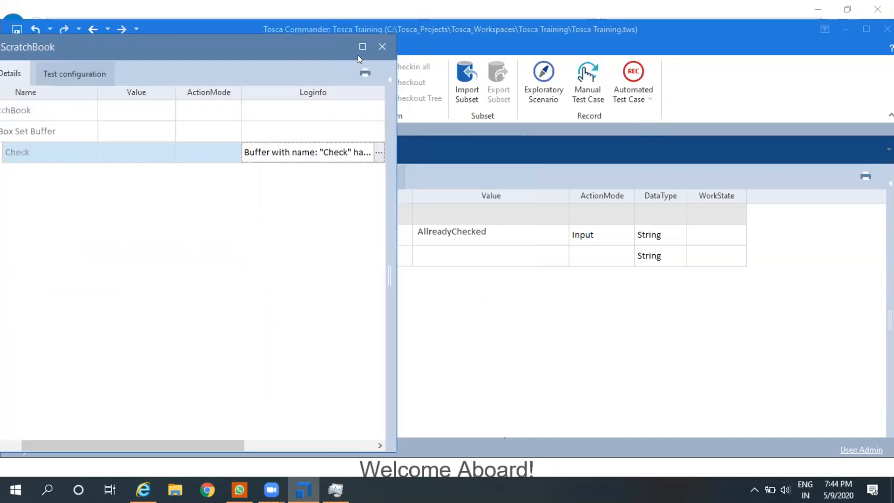
click(382, 46)
Step: Run the Top Menu test step in the ScratchBook, read its full log info and close the ScratchBook
click(99, 260)
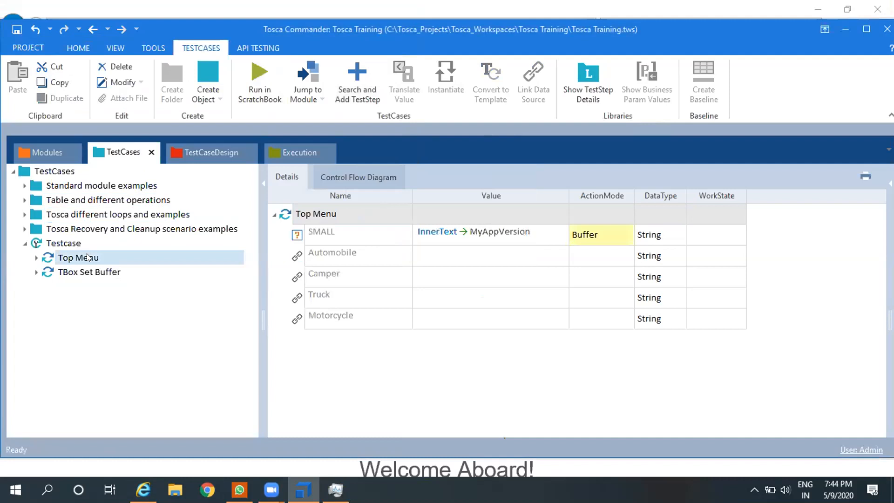
right_click(91, 254)
click(148, 351)
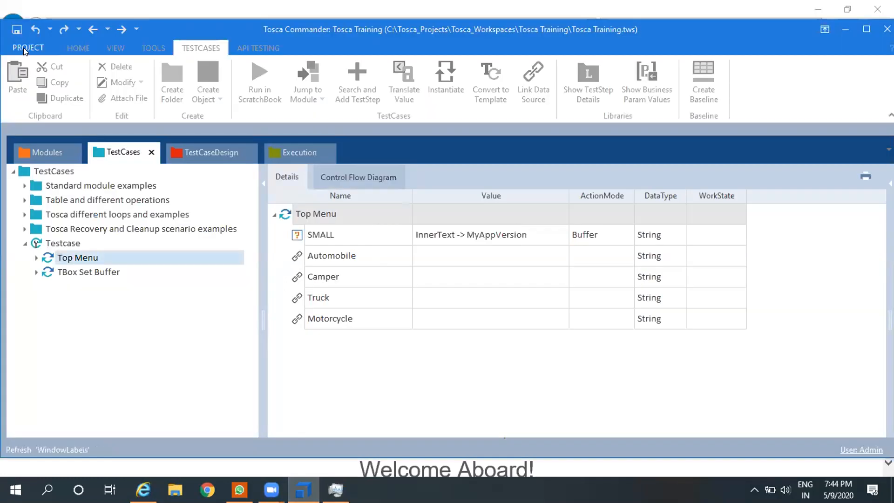
click(392, 99)
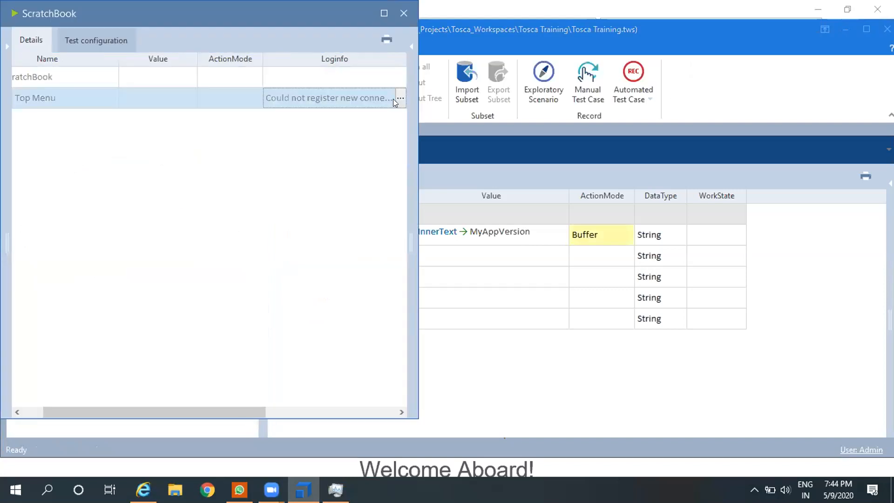
click(400, 99)
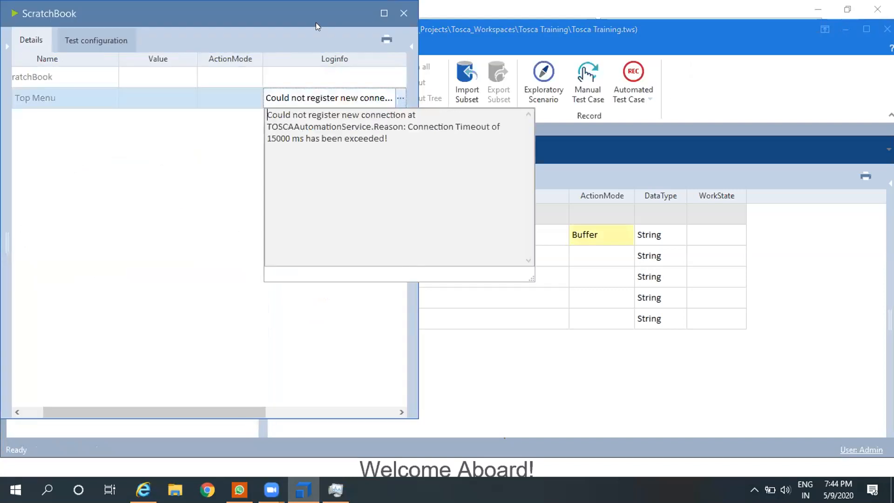
drag(316, 22, 309, 61)
click(397, 52)
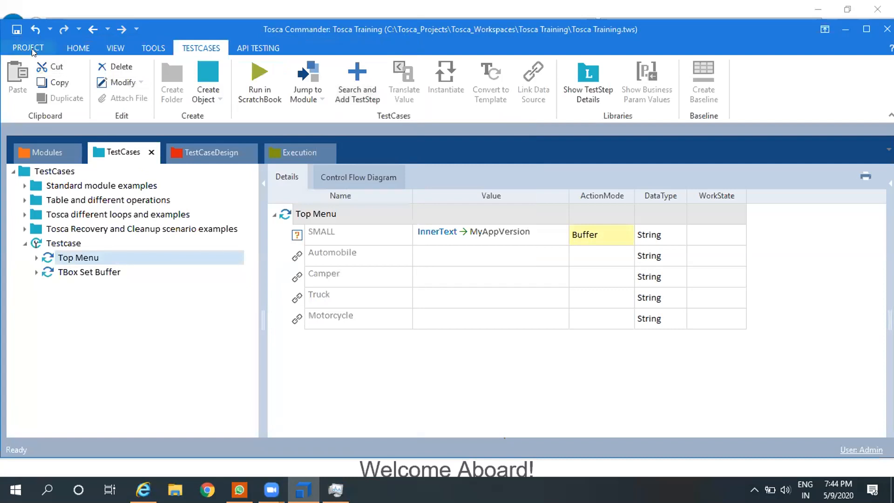
Step: Open the Tosca settings and examine the Engine, Waiton and License settings for a connection timeout option
click(28, 48)
click(37, 183)
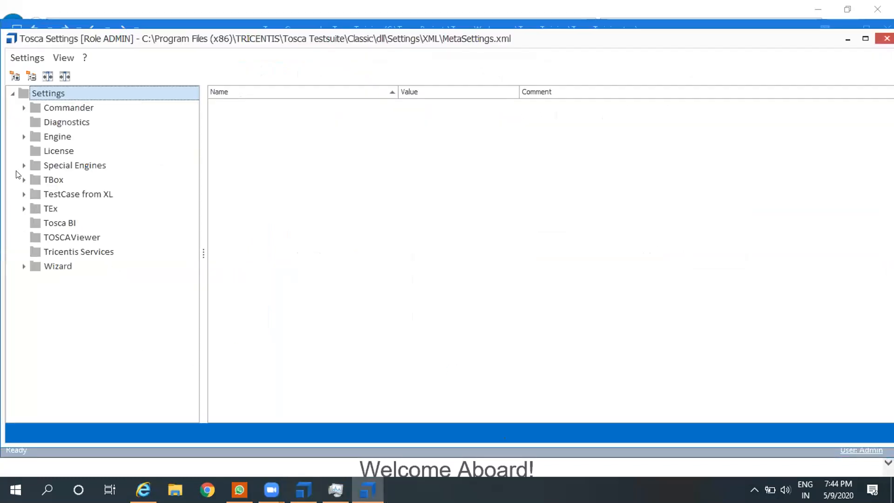
click(24, 137)
click(58, 139)
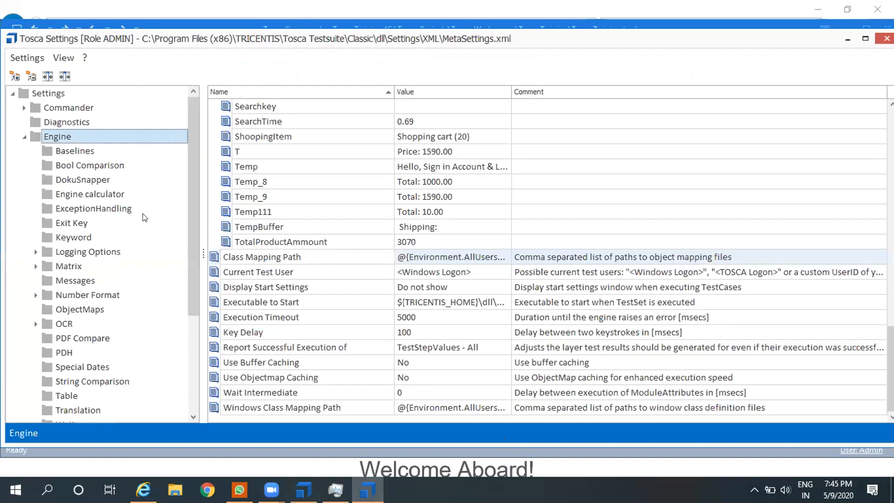
drag(192, 204, 194, 319)
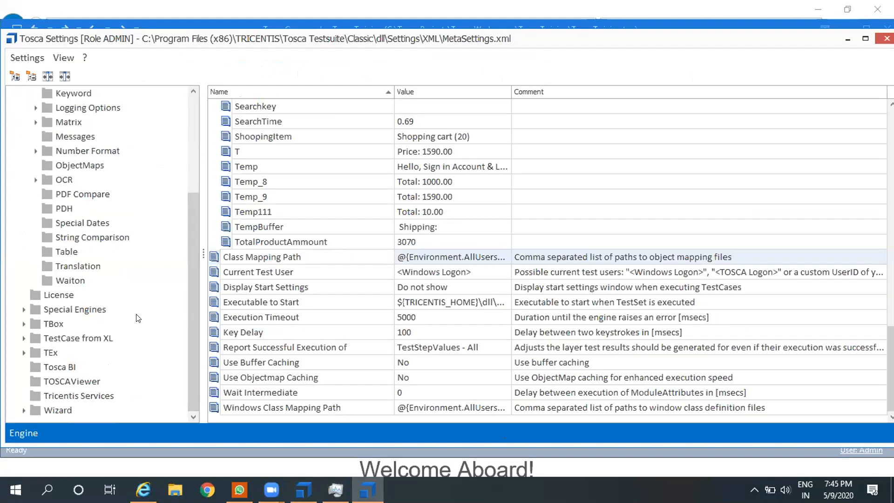
click(69, 279)
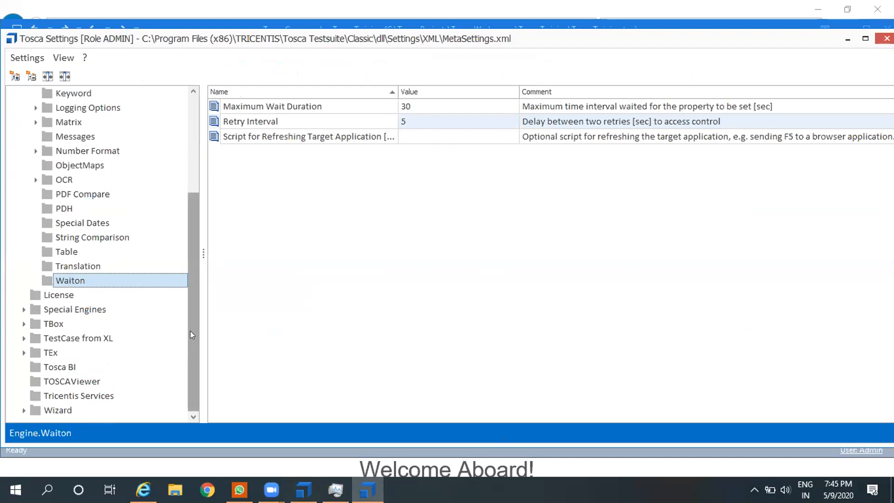
drag(192, 314, 187, 353)
click(62, 294)
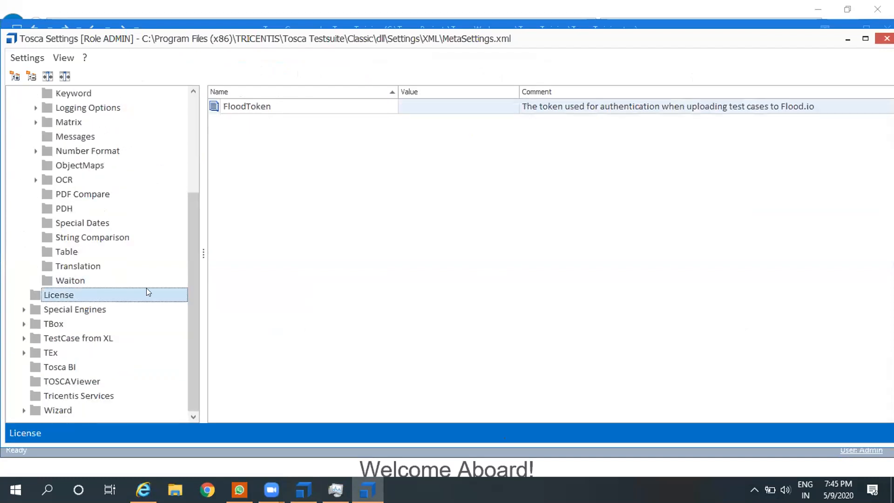
drag(195, 278, 189, 179)
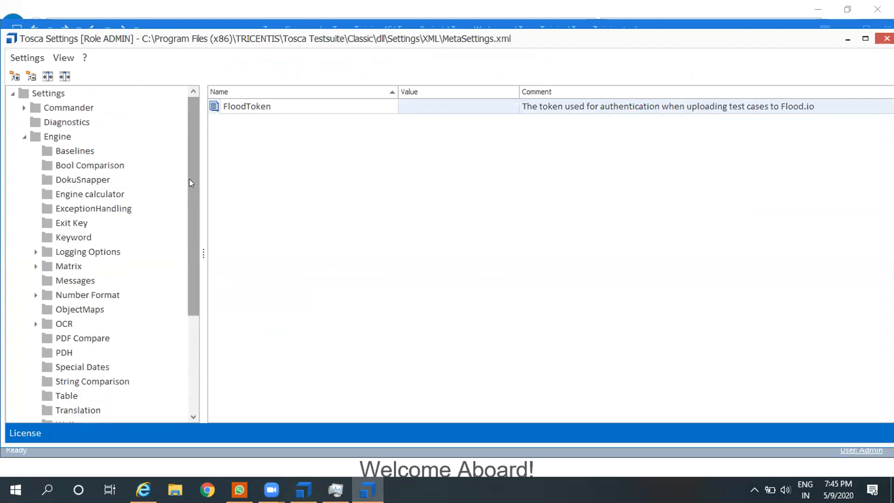
click(24, 137)
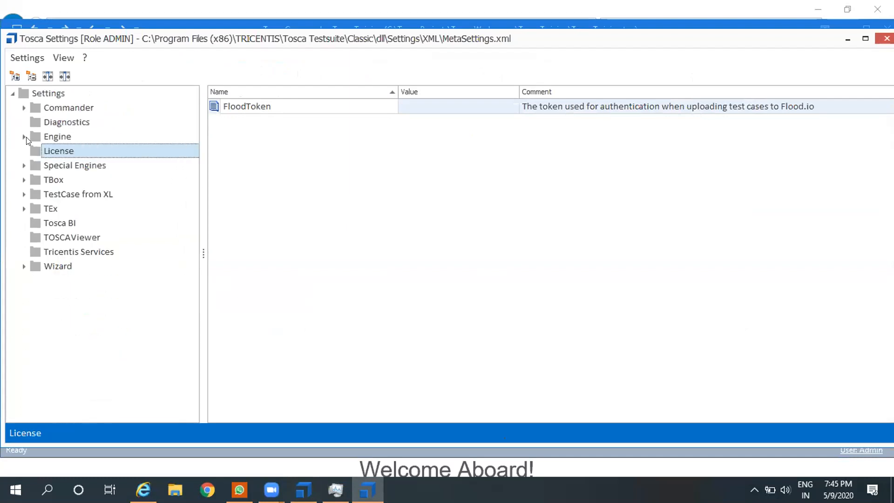
Step: Examine the TBox Synchronization timeout settings and close the settings window
click(24, 180)
click(46, 181)
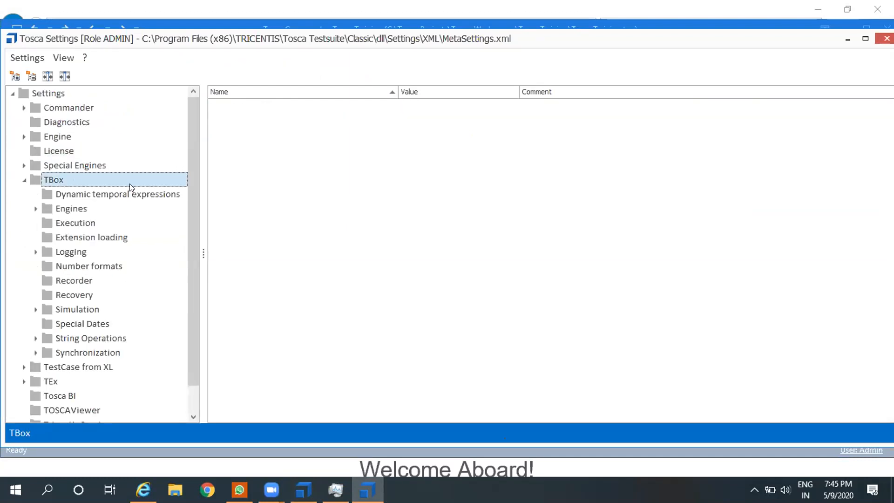
click(90, 353)
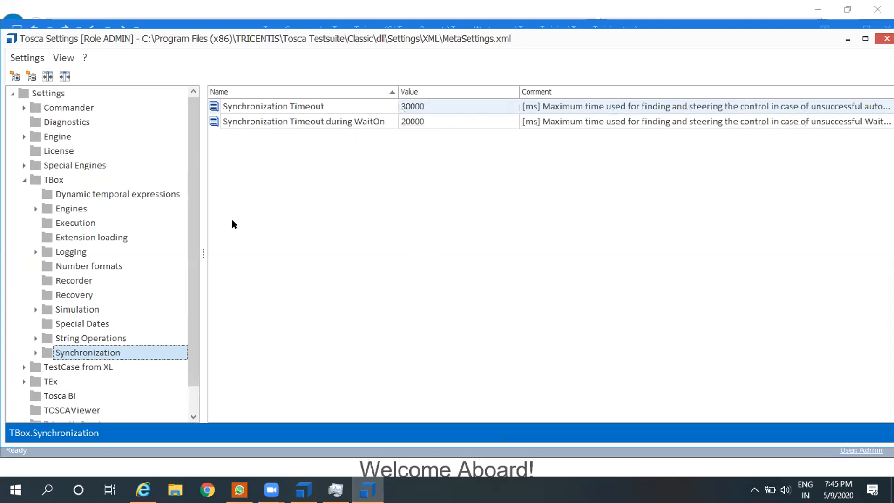
scroll(187, 362, down, 1)
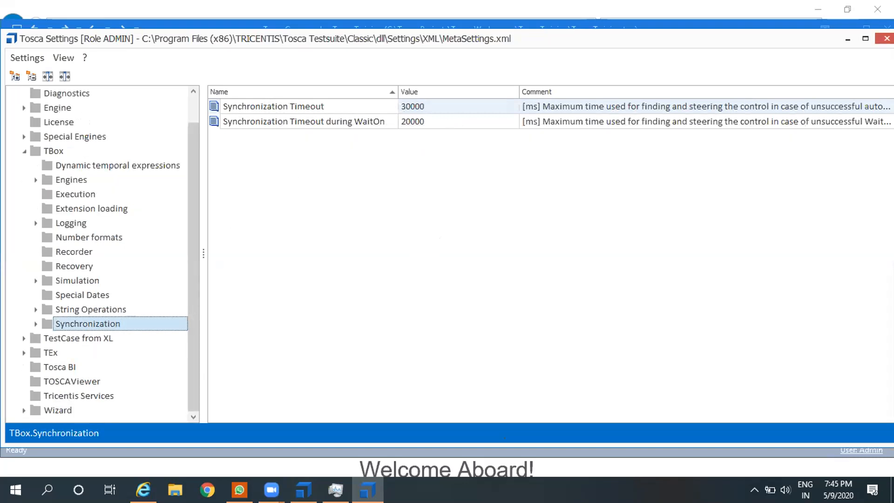
click(886, 38)
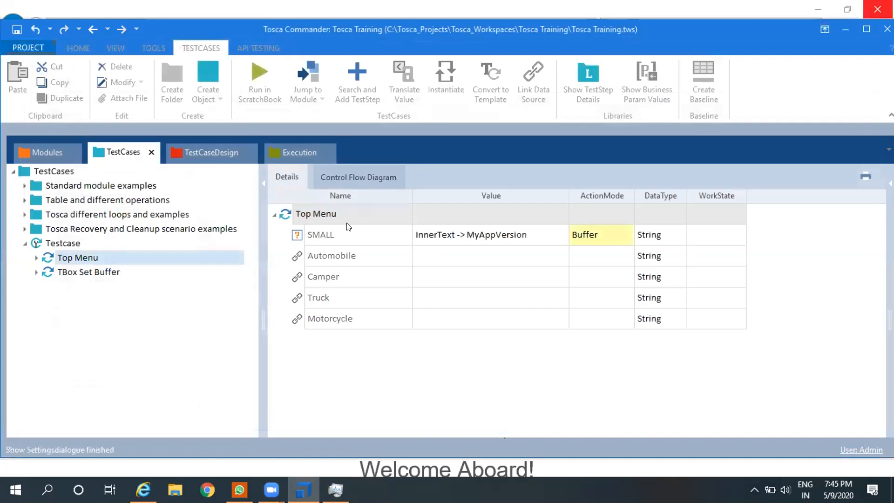
click(300, 375)
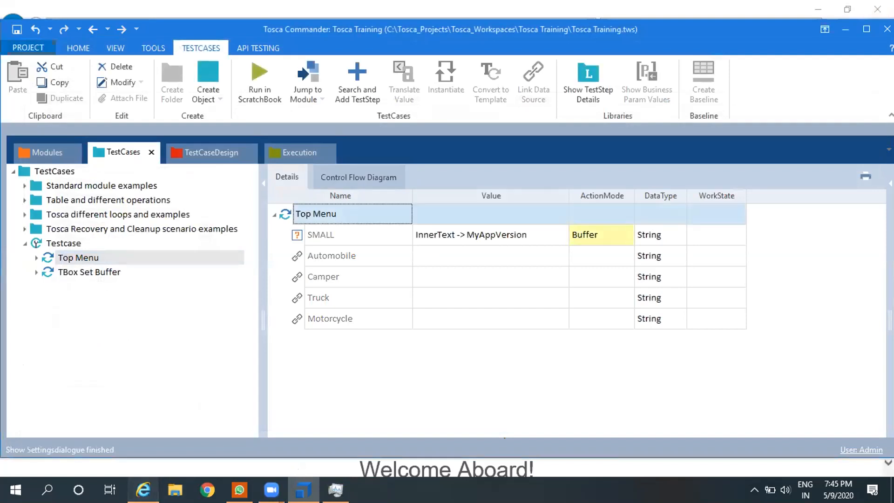
Step: Switch to Internet Explorer, review the Advanced and Programs pages of Internet Options, and close the dialog
click(143, 490)
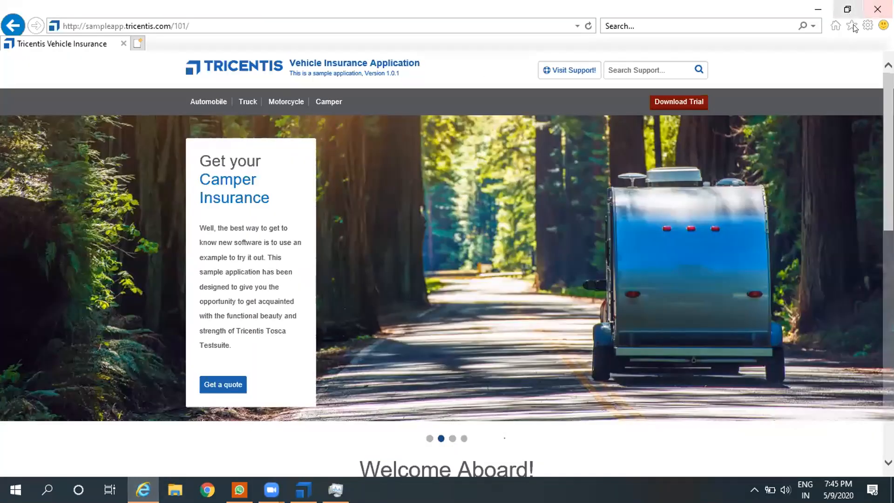
click(867, 25)
click(744, 214)
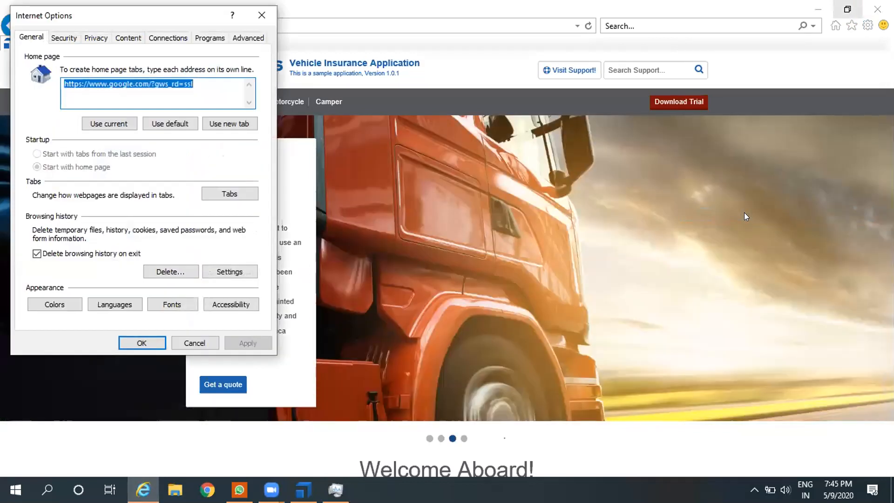
click(241, 36)
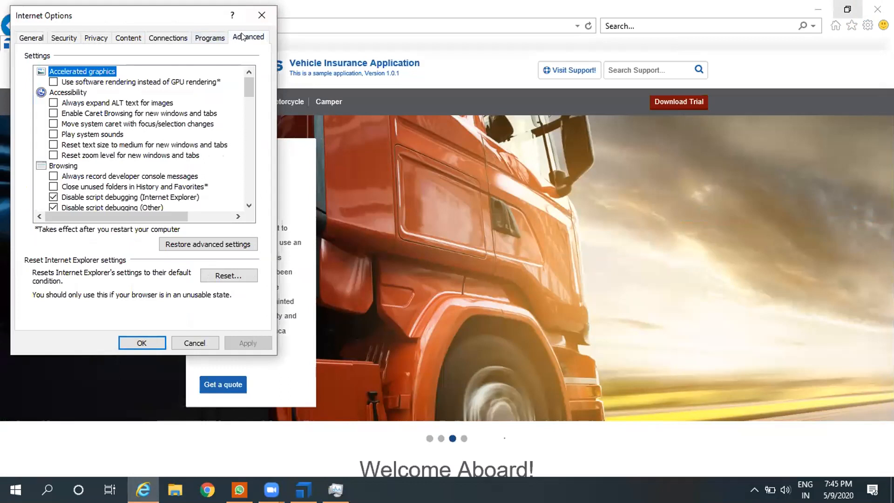
click(203, 39)
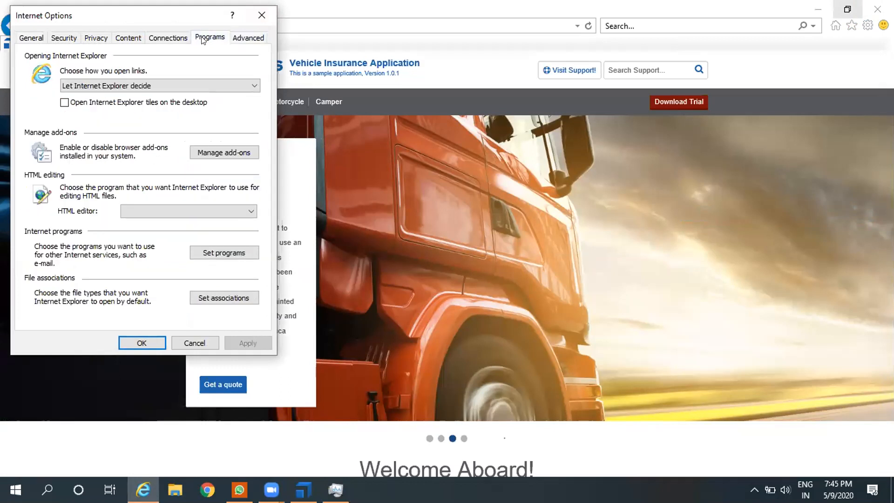
click(262, 15)
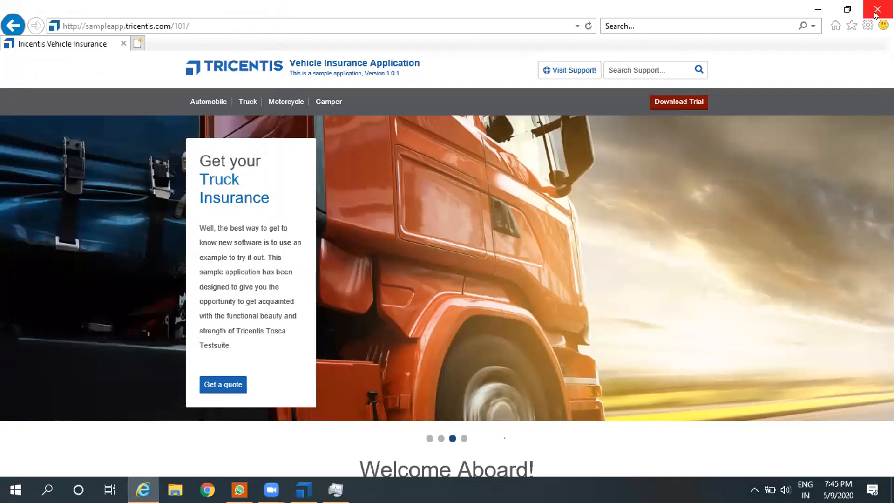
Step: Copy the sample application's address, switch to Tosca Commander, and add an OpenUrl test step as the first step of Testcase
click(216, 19)
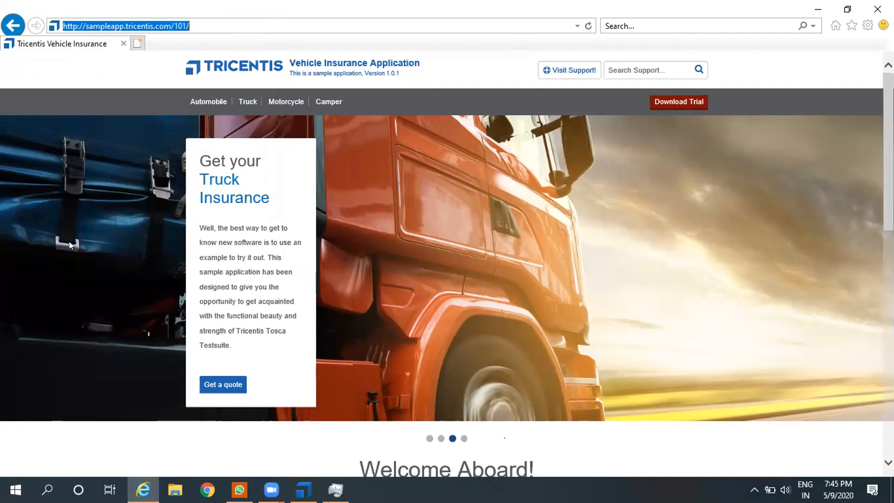
key(alt+Tab)
key(ctrl+t)
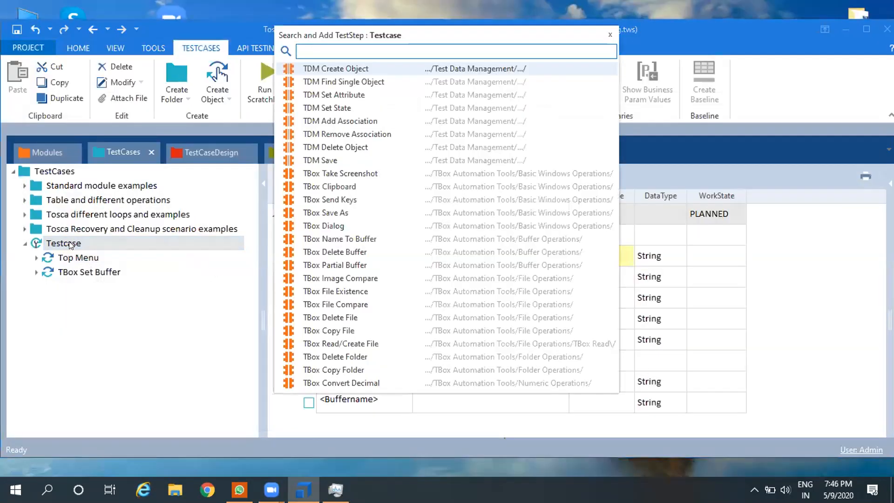
text(opeb)
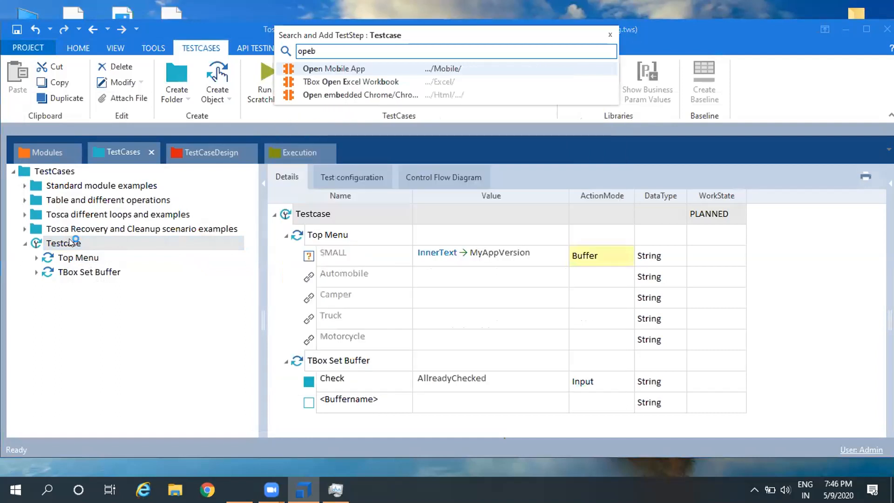
key(BackSpace)
text(n)
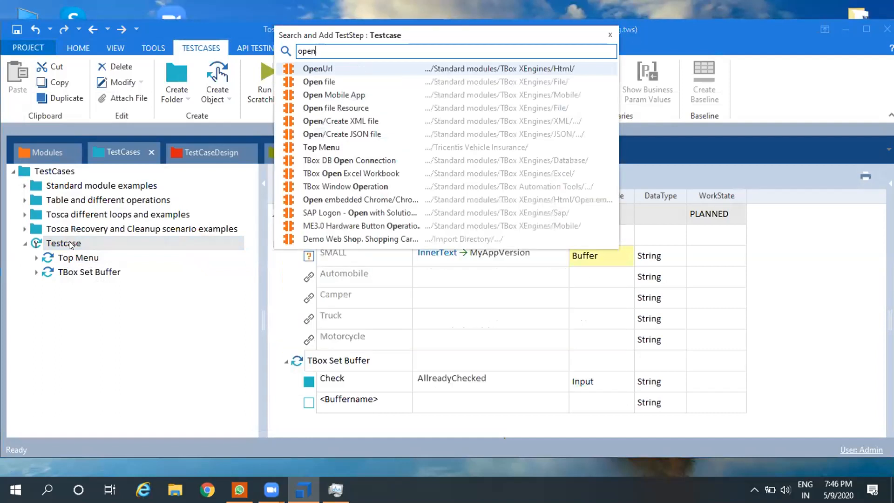
double_click(402, 69)
drag(60, 259, 66, 247)
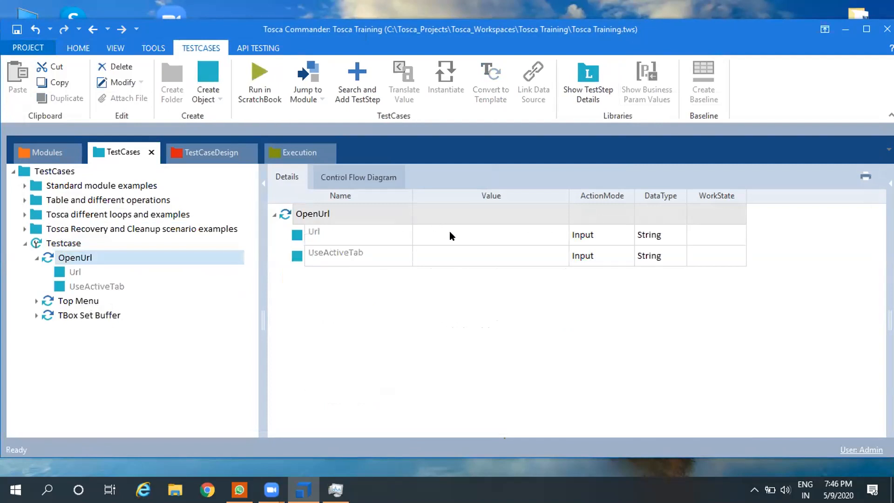
click(449, 231)
text(http://sampleapp.tricentis.com/101/)
key(Return)
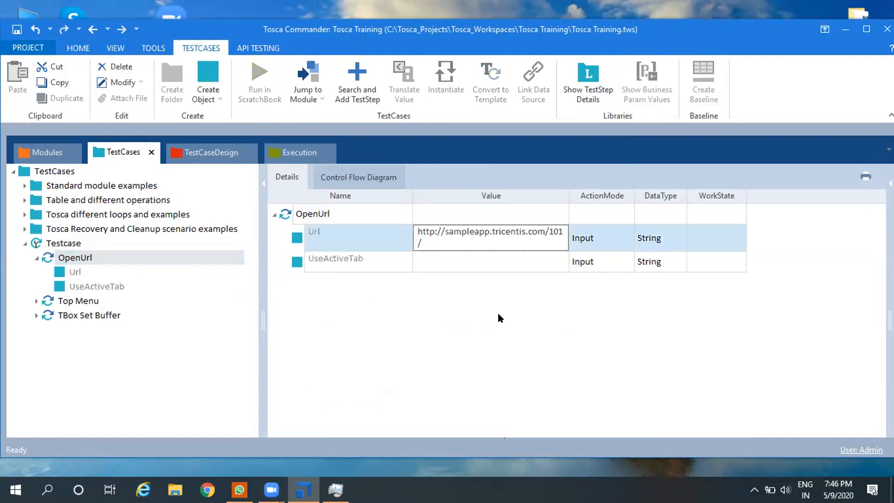
drag(568, 197, 595, 196)
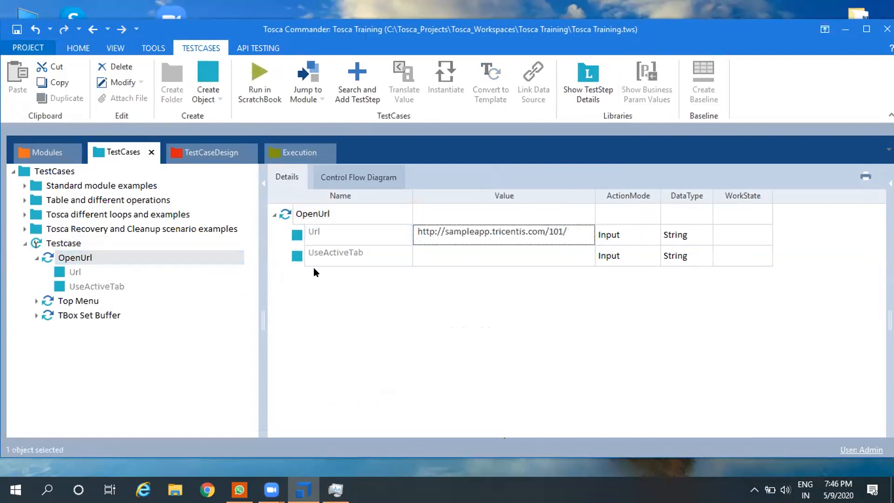
click(329, 252)
key(Delete)
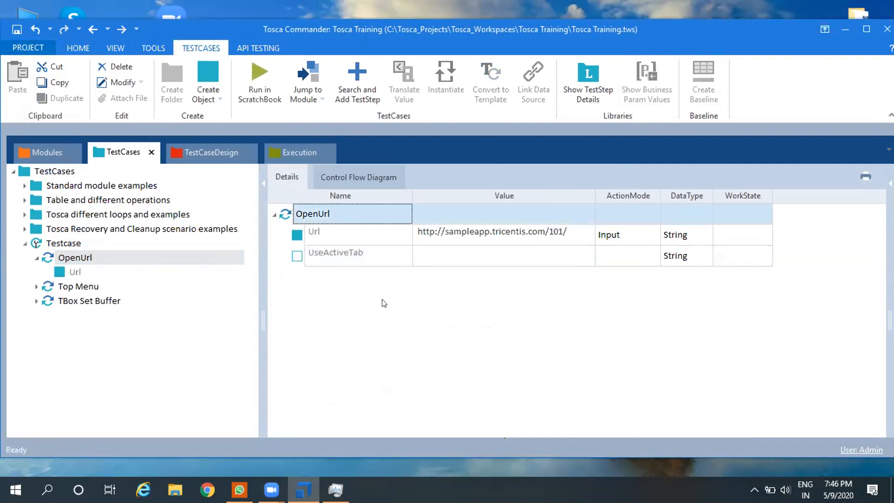
Step: Collapse the OpenUrl test step in the tree, select Testcase, and save the workspace
click(37, 257)
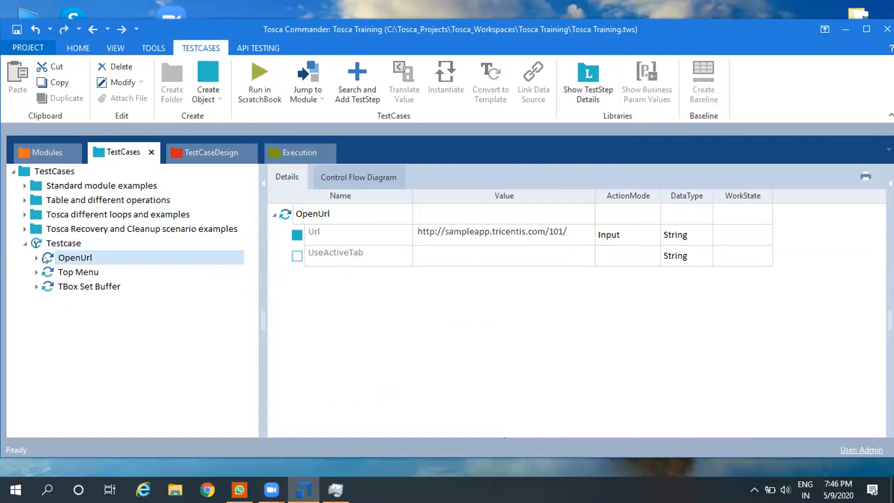
click(64, 243)
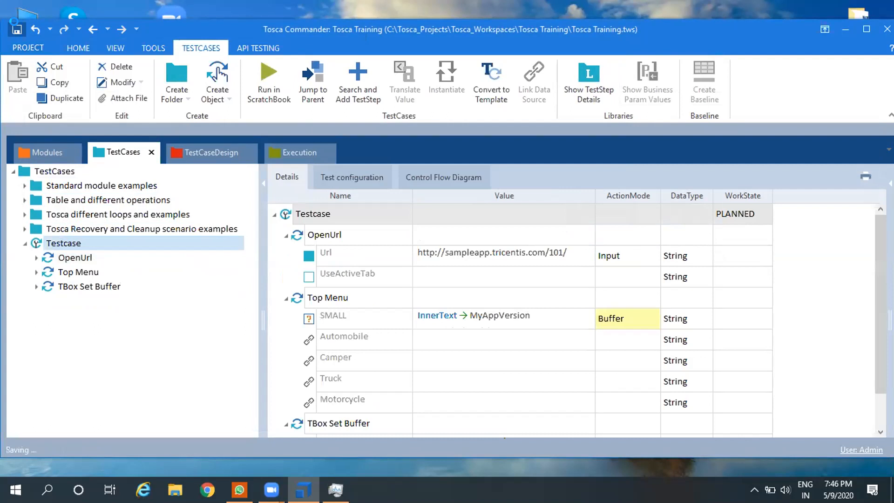
click(76, 248)
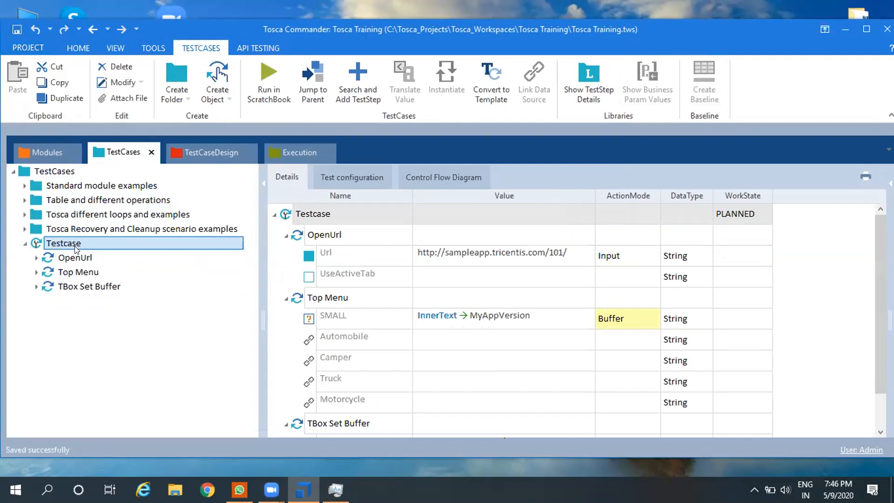
Step: Run only the OpenUrl test step of Testcase in ScratchBook and refresh the desktop while the run starts
click(74, 258)
right_click(76, 257)
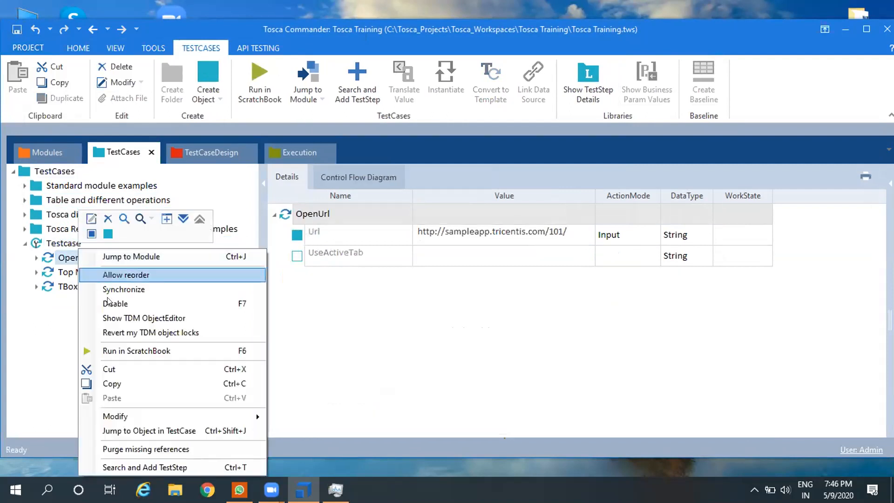
click(119, 351)
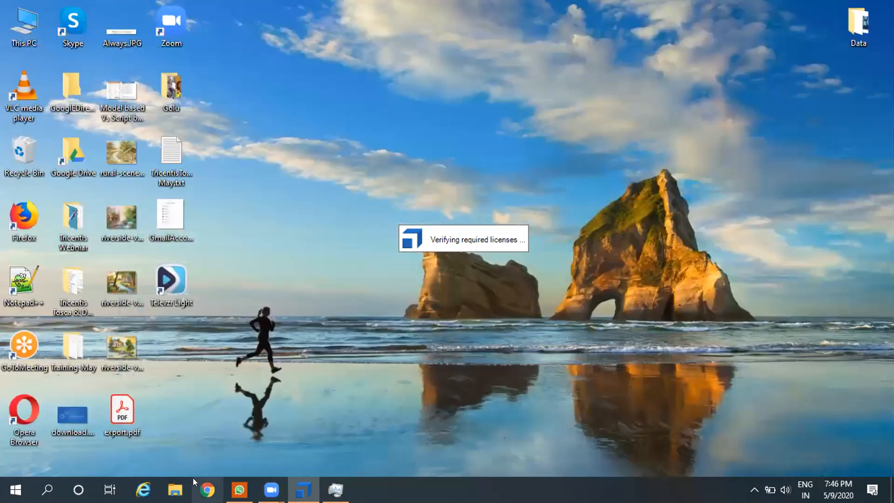
right_click(599, 126)
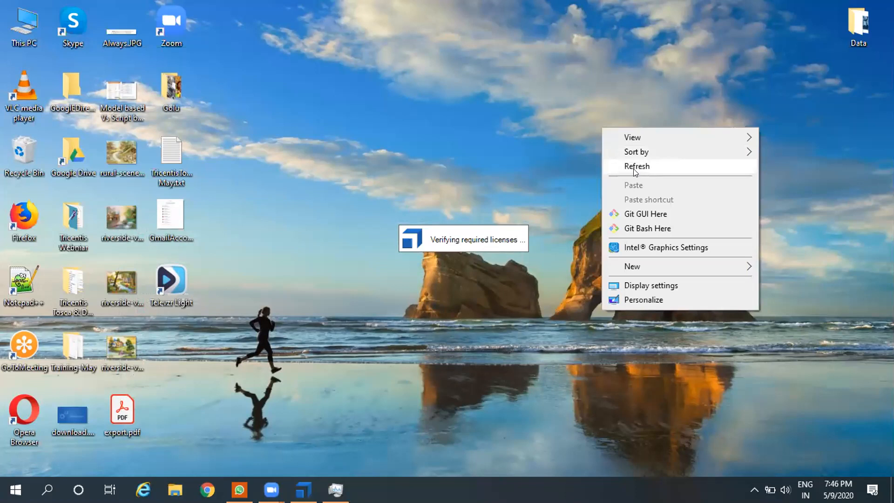
click(632, 168)
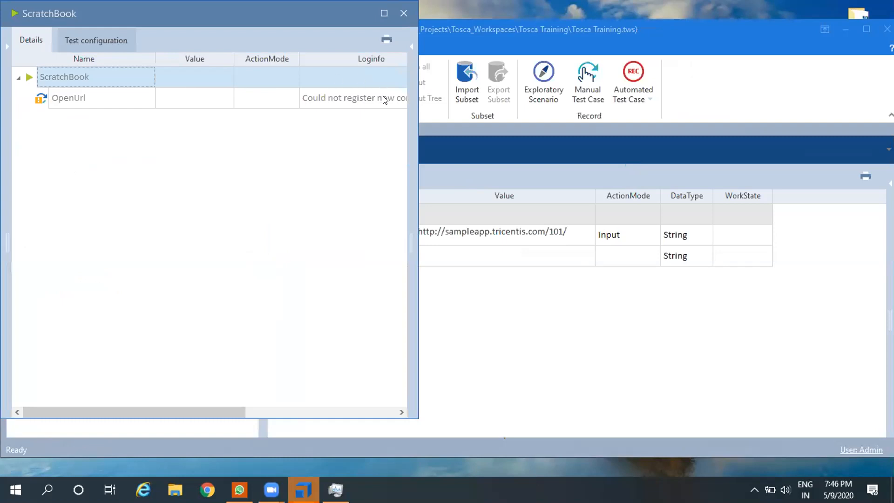
Step: Read the full Loginfo message of the OpenUrl step in the ScratchBook results and close the ScratchBook window
click(384, 100)
click(394, 100)
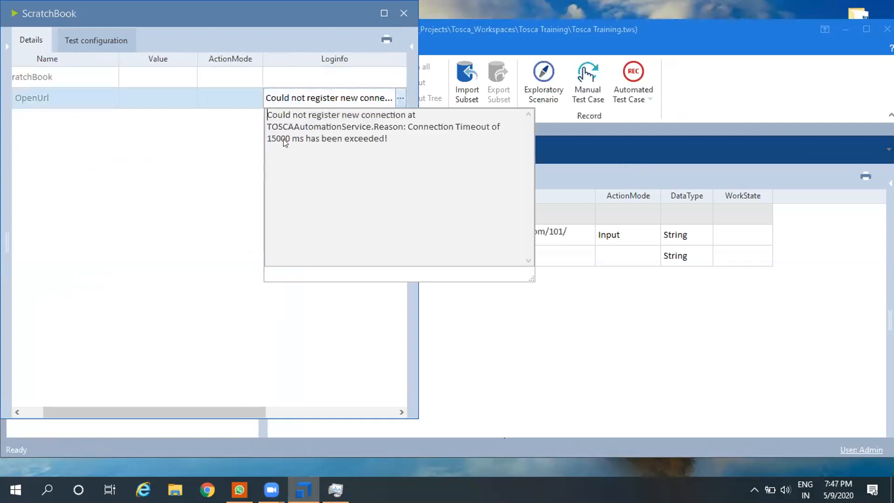
click(401, 22)
click(400, 21)
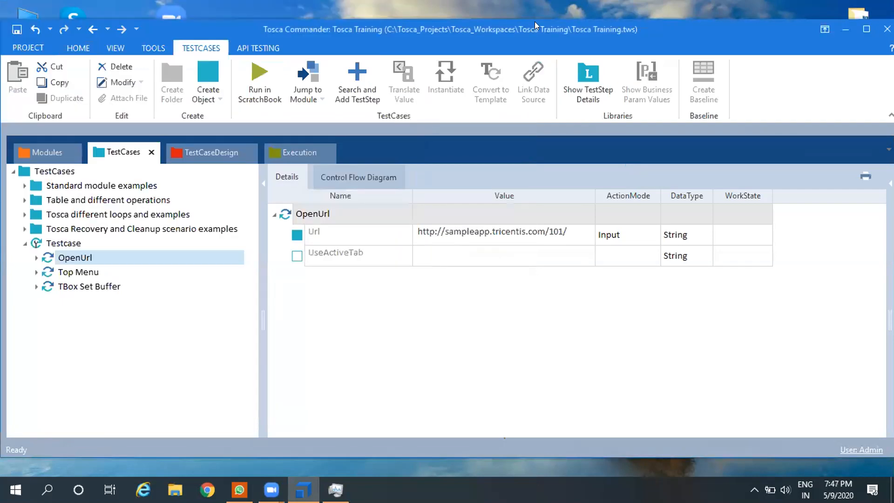
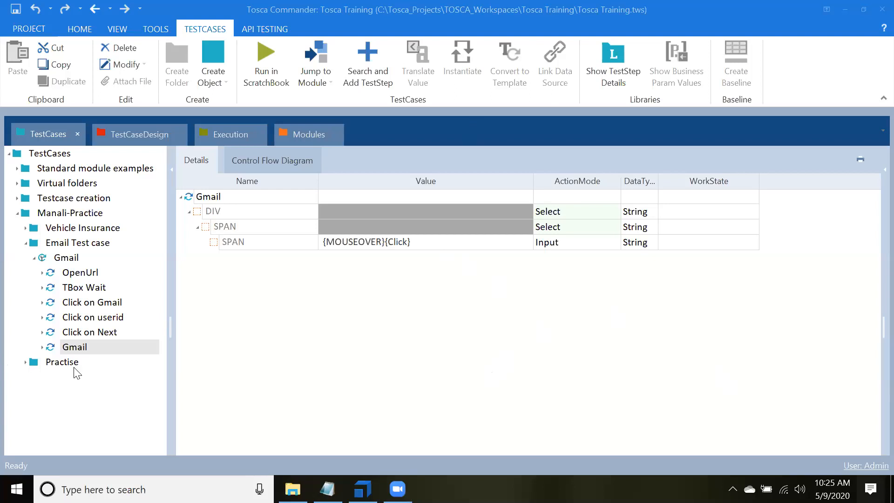
Step: Launch Internet Explorer
click(43, 348)
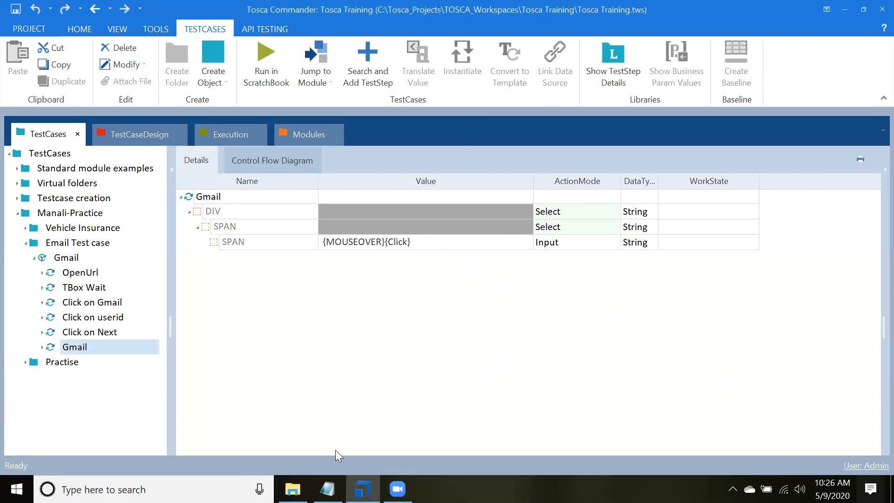
key(super)
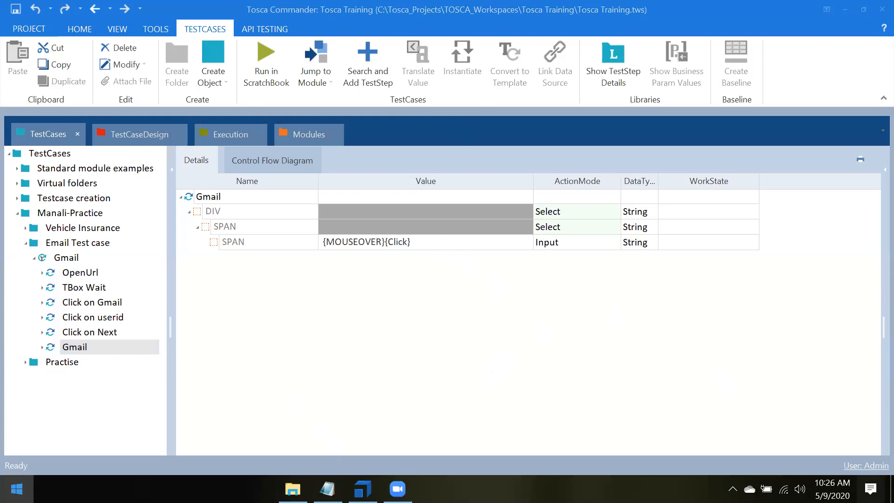
text(IE)
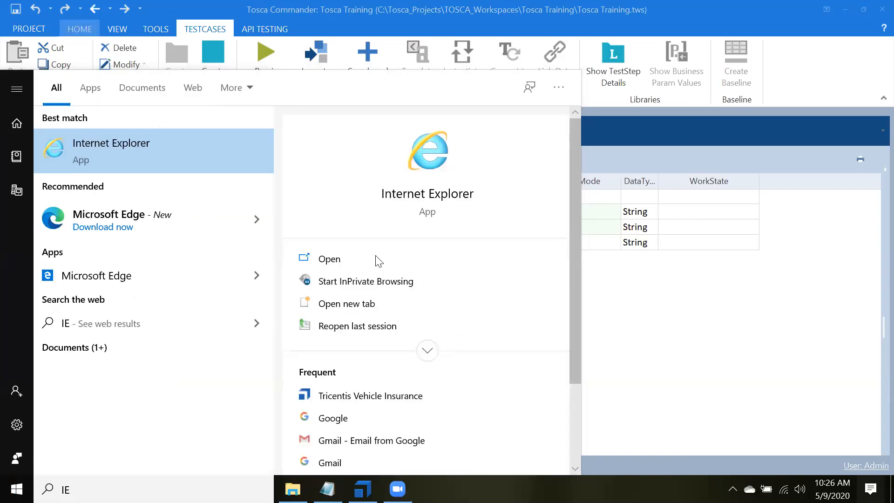
click(333, 259)
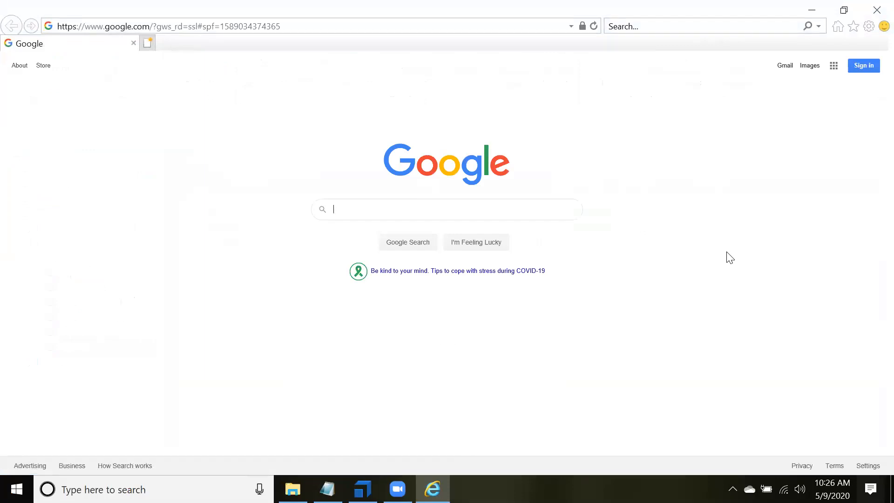
Step: Search Google for "tricentis vehicle insurance application" and open the sample app through The Tricentis Sample Application documentation page
click(371, 208)
text(tri)
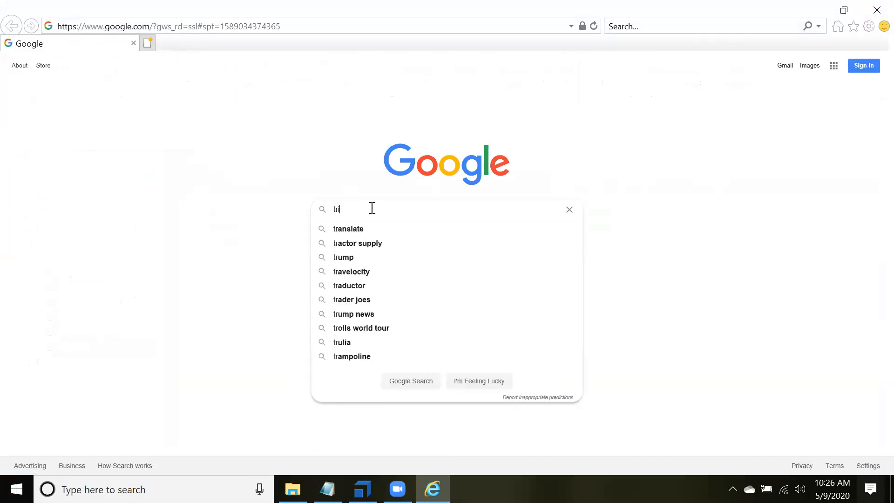
text(centis ve)
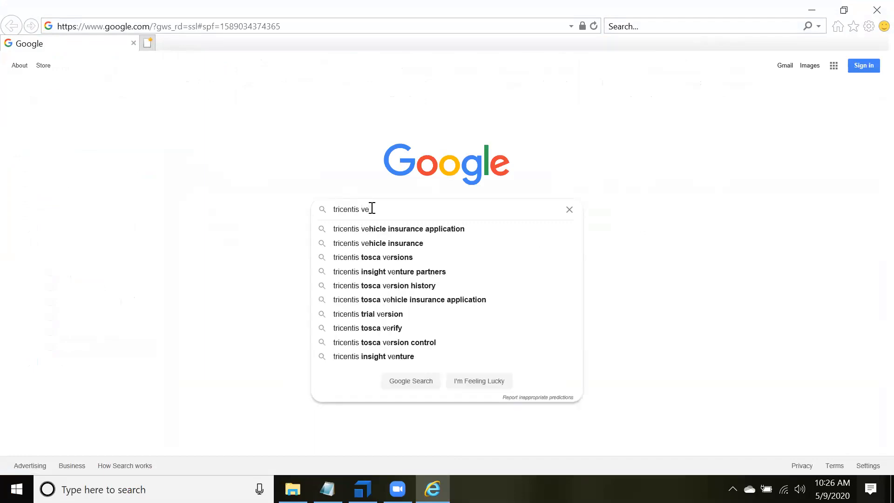
key(Down)
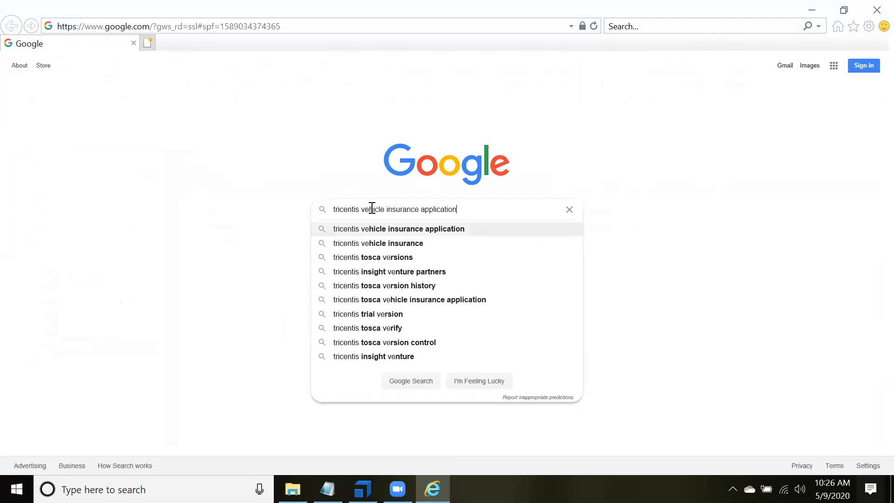
key(Return)
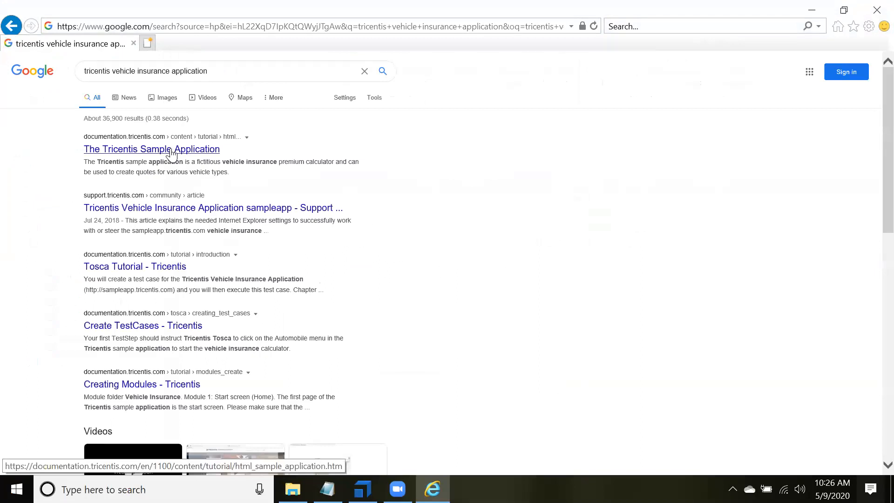
click(171, 150)
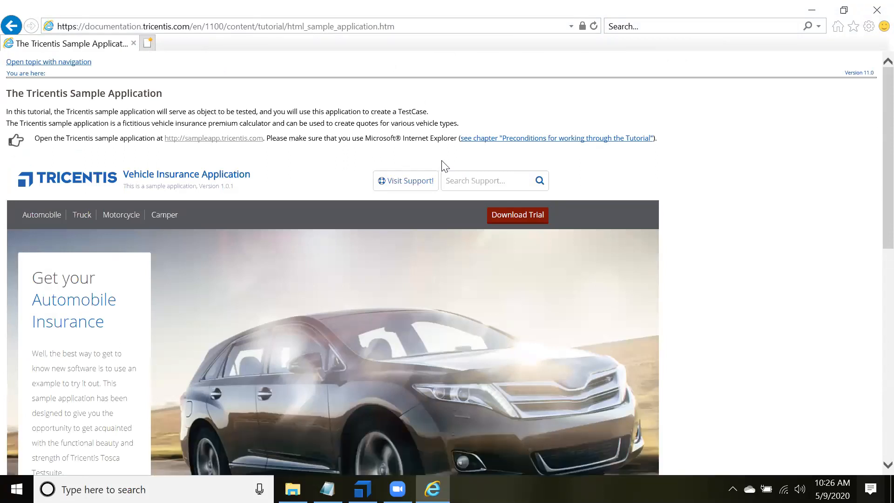
click(219, 138)
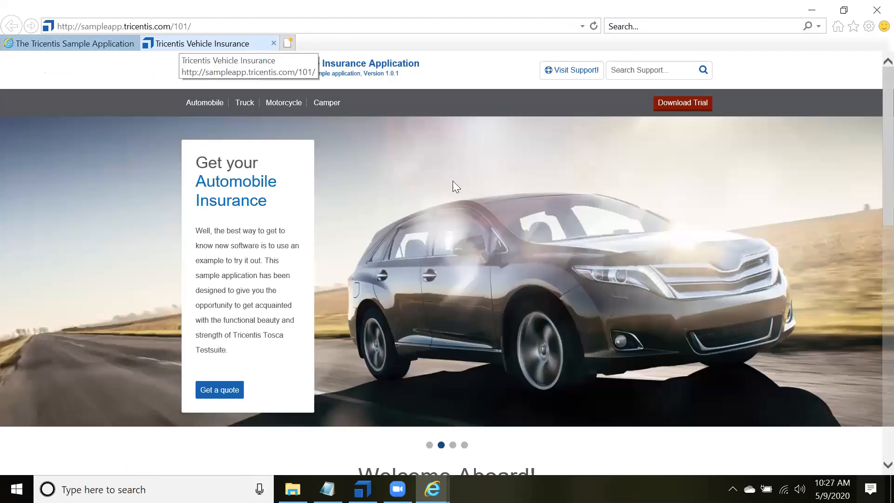
key(alt+Tab)
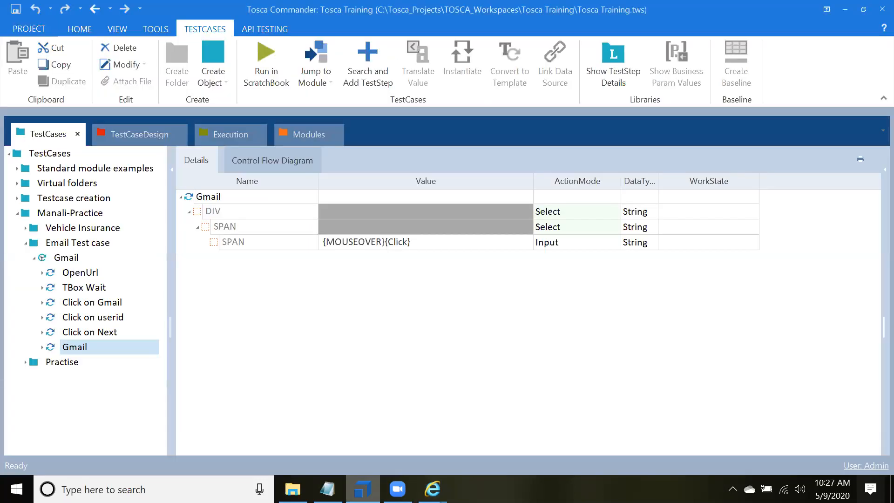
key(alt+Tab)
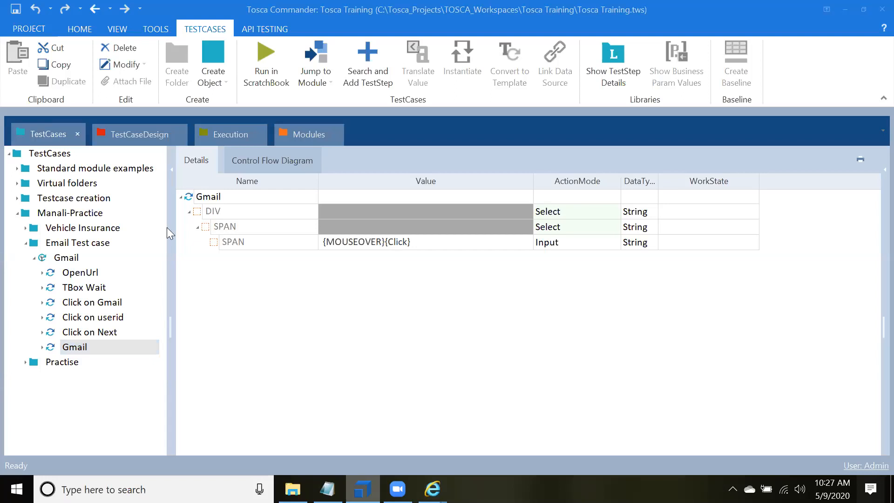
key(alt+Tab)
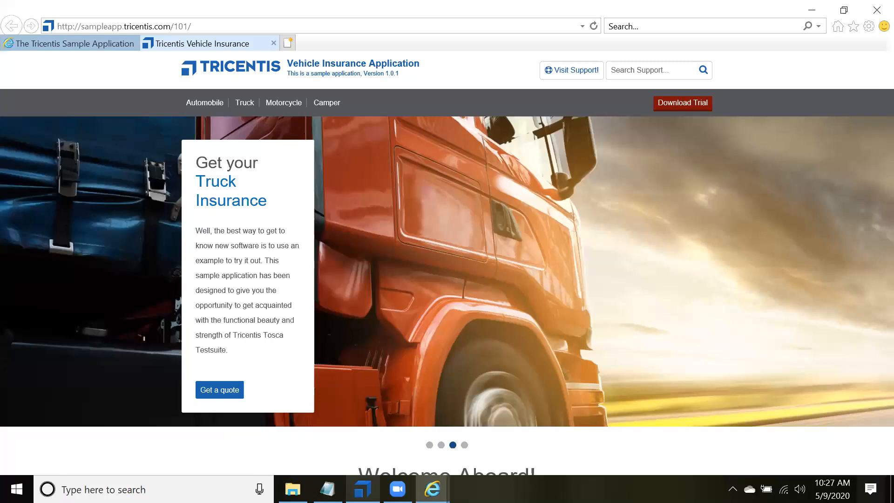
key(alt+Tab)
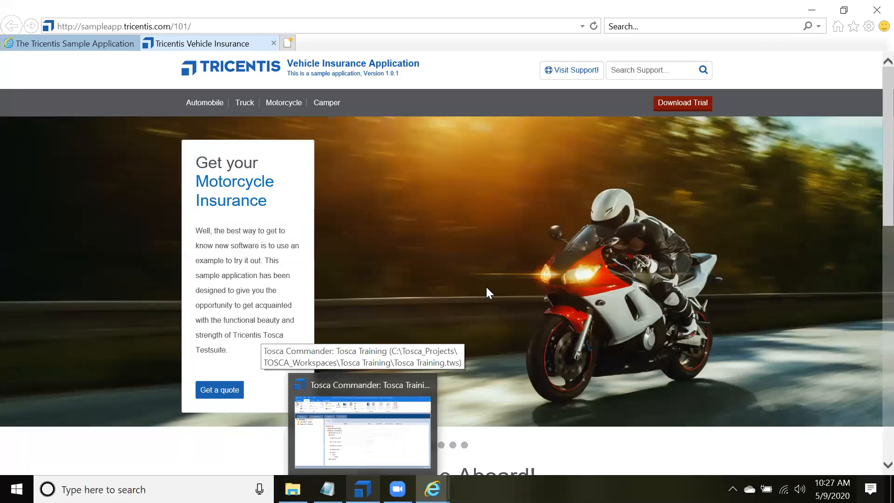
Step: Switch to Tosca Commander and run a Desktop Scan of the Tricentis Vehicle Insurance page from the Training folder in Modules
click(385, 383)
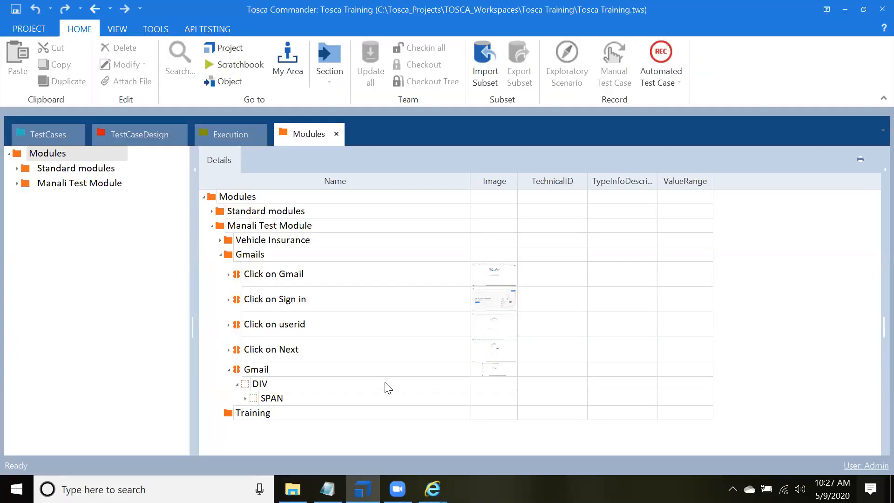
click(385, 382)
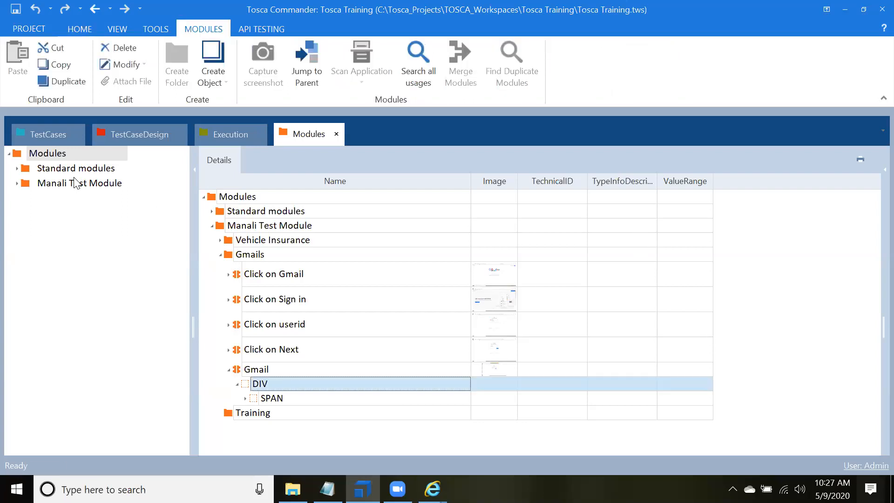
double_click(44, 183)
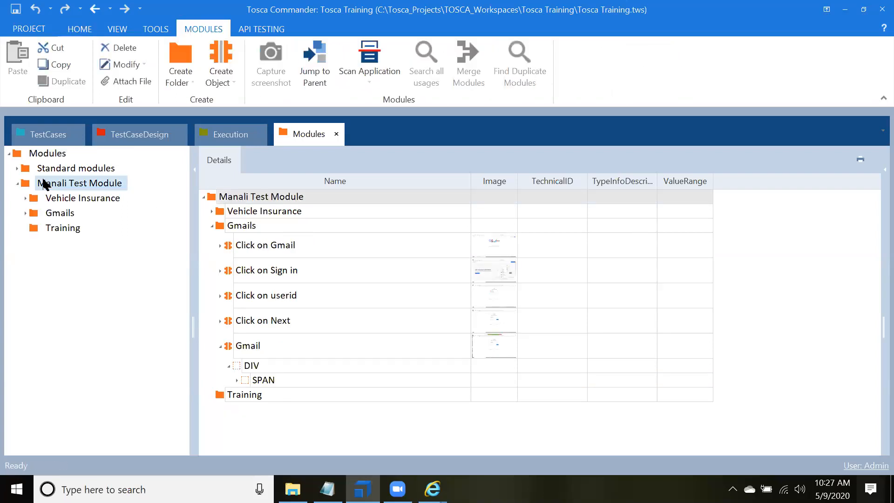
click(54, 229)
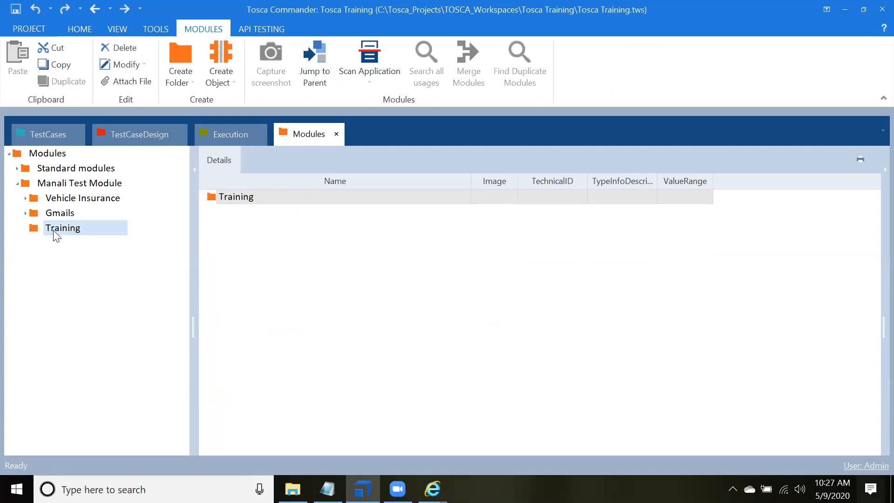
right_click(57, 233)
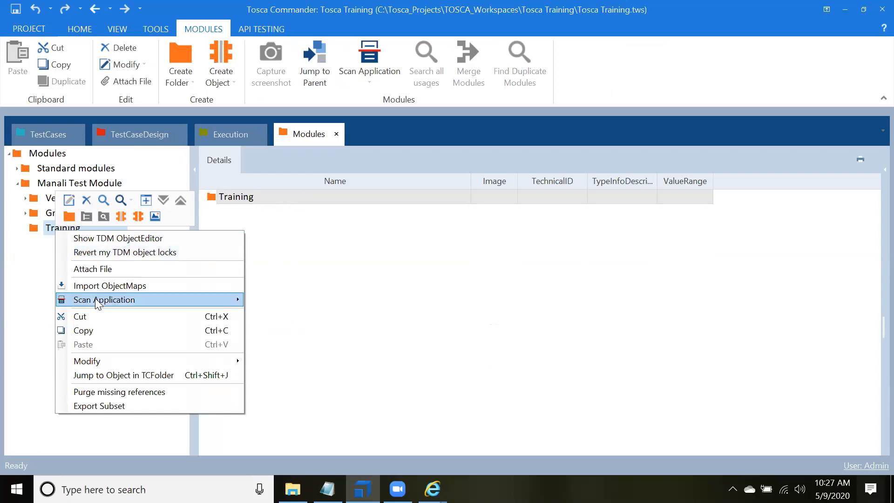
mouse_move(95, 298)
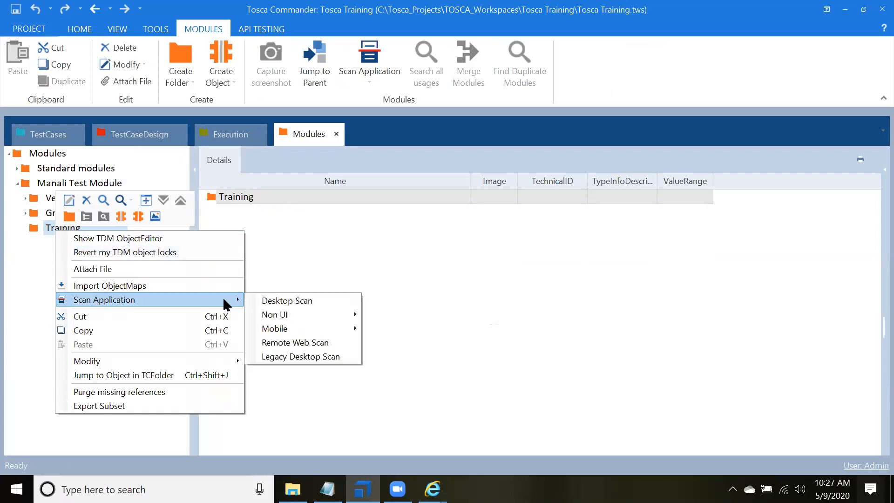
click(292, 300)
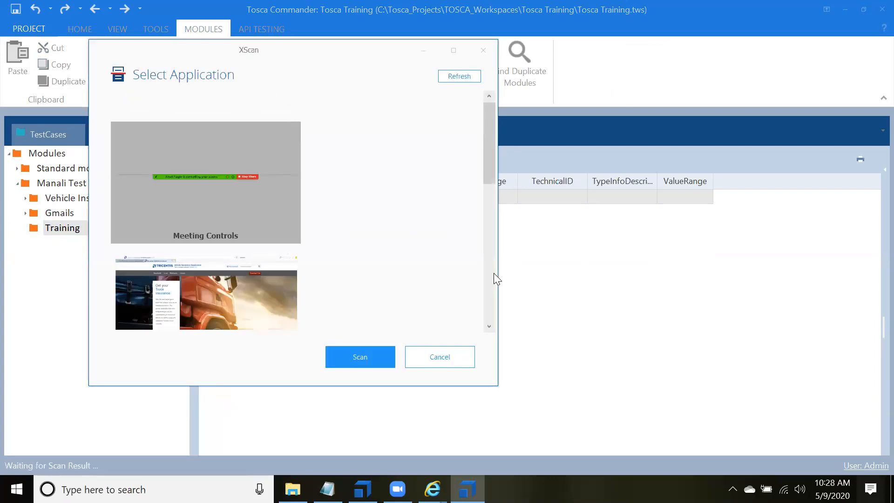
click(262, 291)
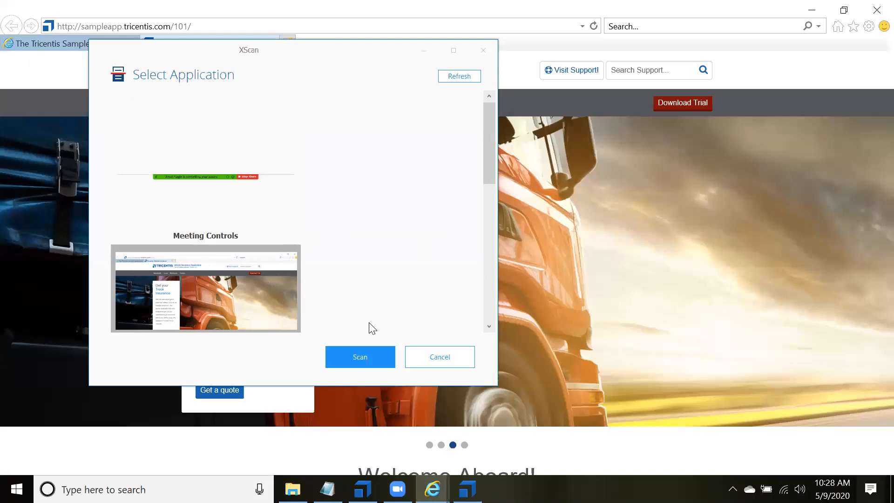
click(368, 356)
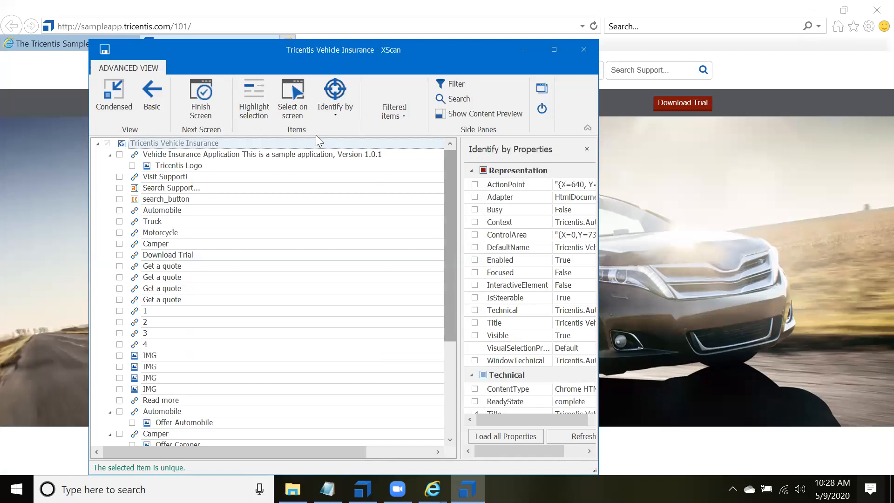
Step: Collapse and re-expand the Vehicle Insurance Application link in the scan results and maximize the XScan window
click(110, 155)
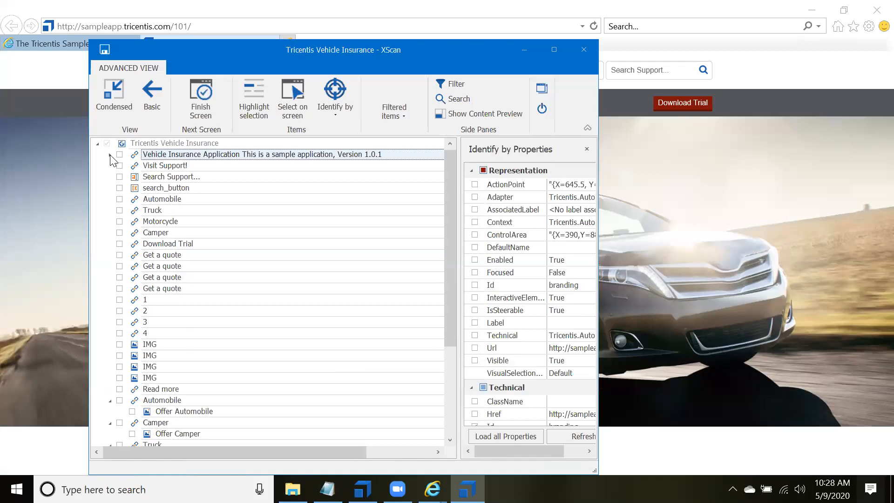
click(110, 155)
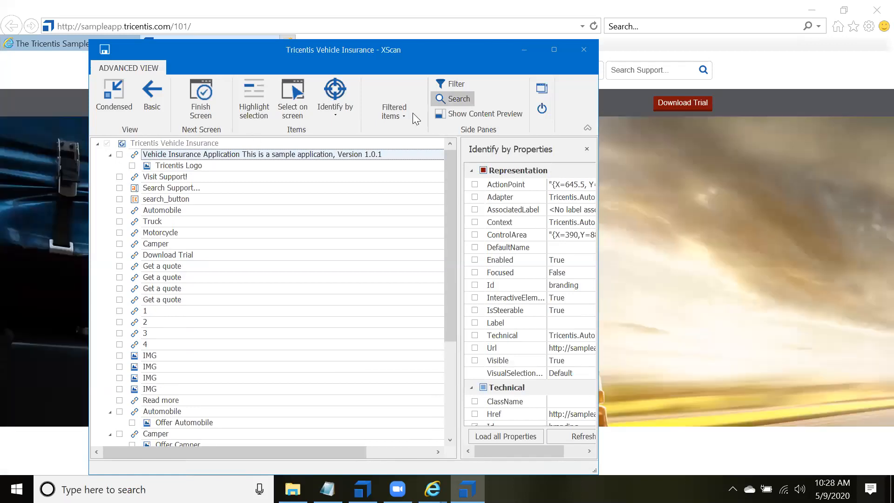
click(553, 50)
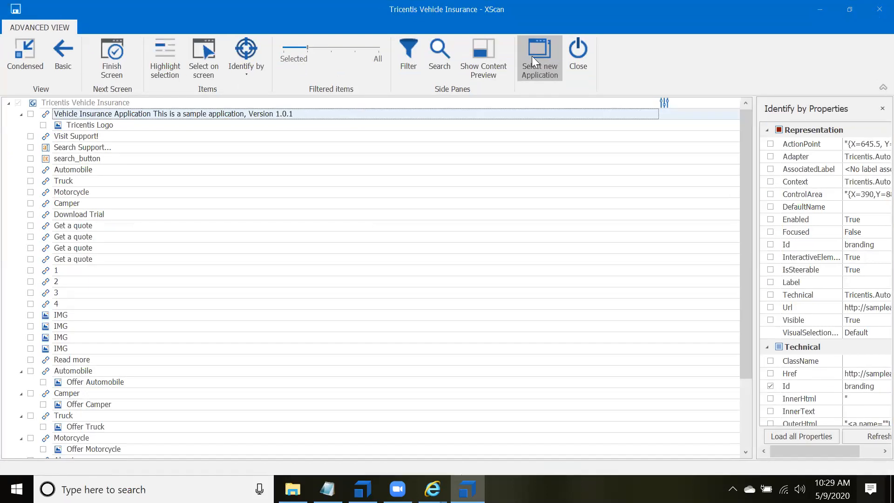
Step: Try the Filtered items levels starting from Selected and set the filter one level below All
click(333, 51)
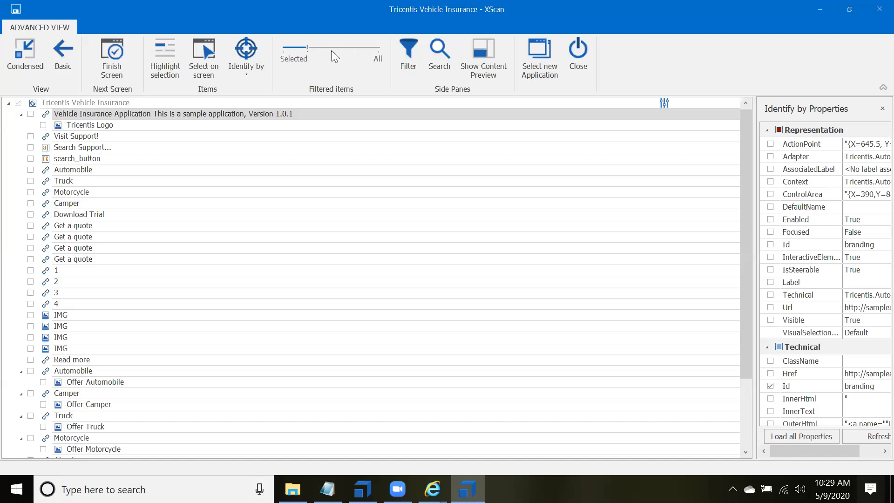
click(303, 47)
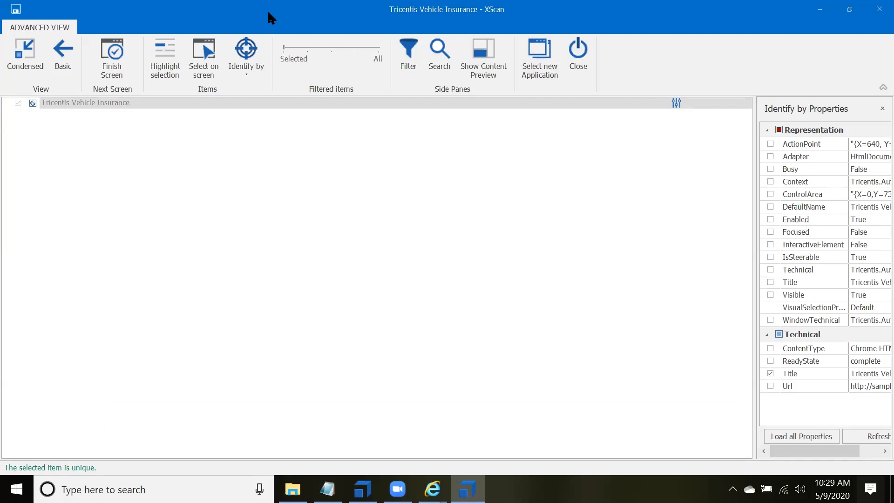
click(313, 47)
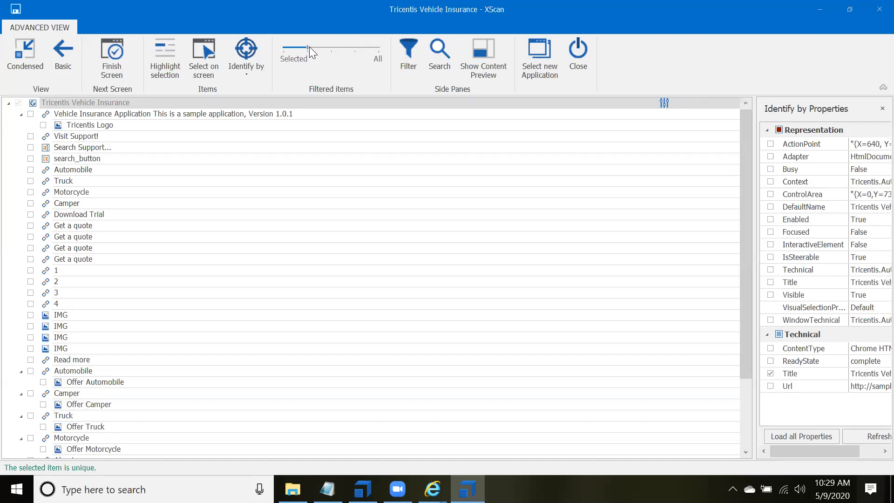
drag(309, 47, 330, 47)
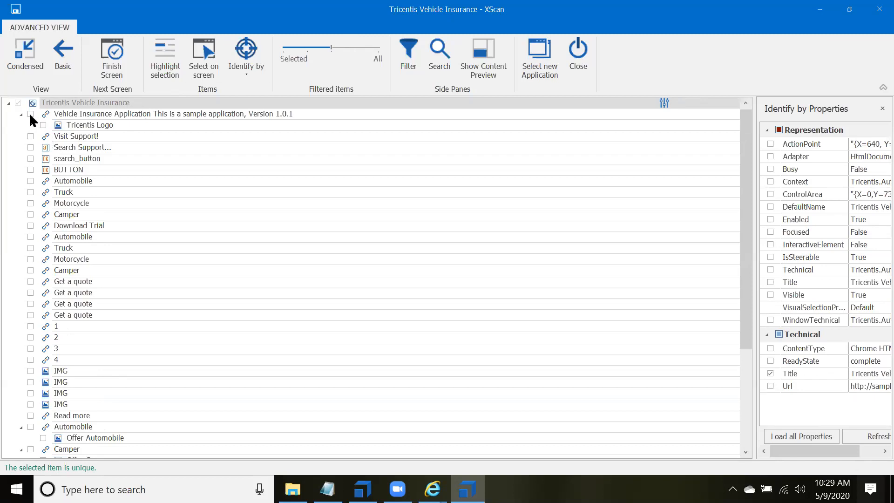
click(357, 52)
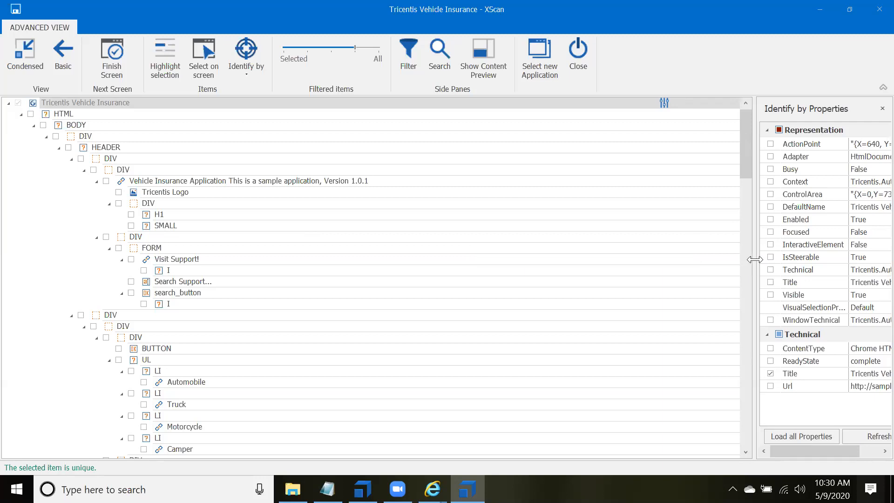
Step: Widen the Identify by Properties pane and include the SMALL element beneath the Vehicle Insurance Application link in the scan selection
drag(755, 259, 408, 251)
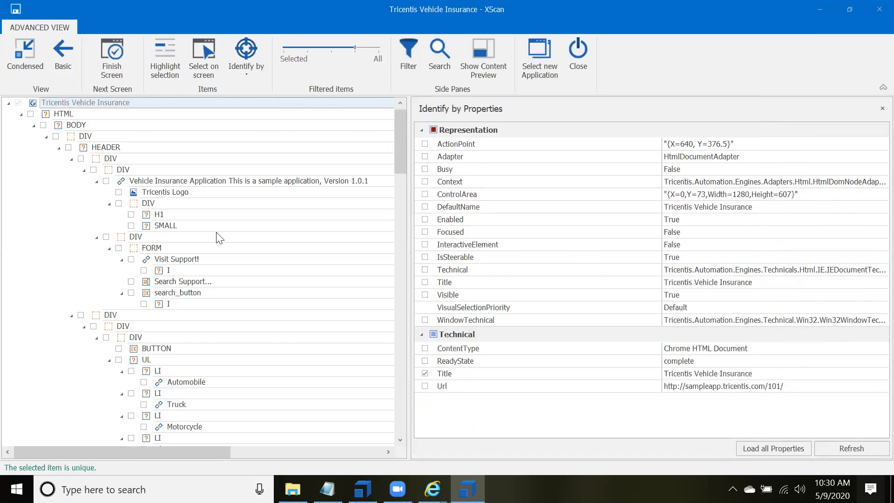
double_click(190, 226)
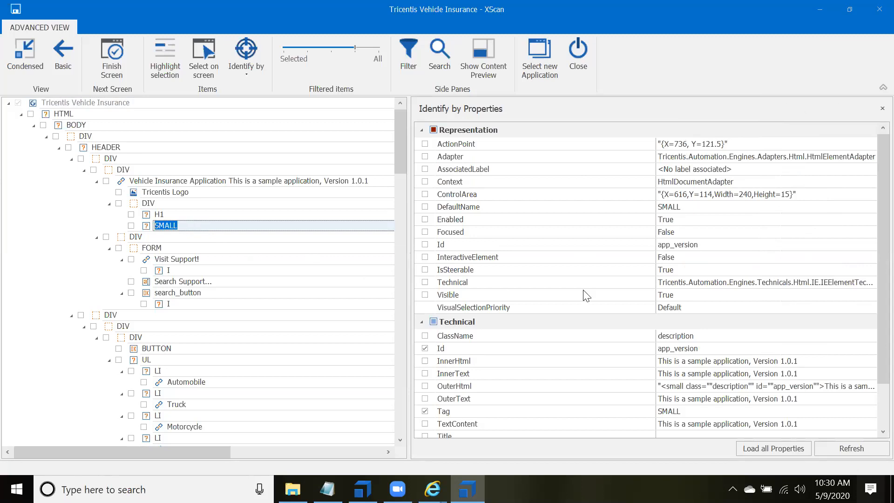
click(131, 226)
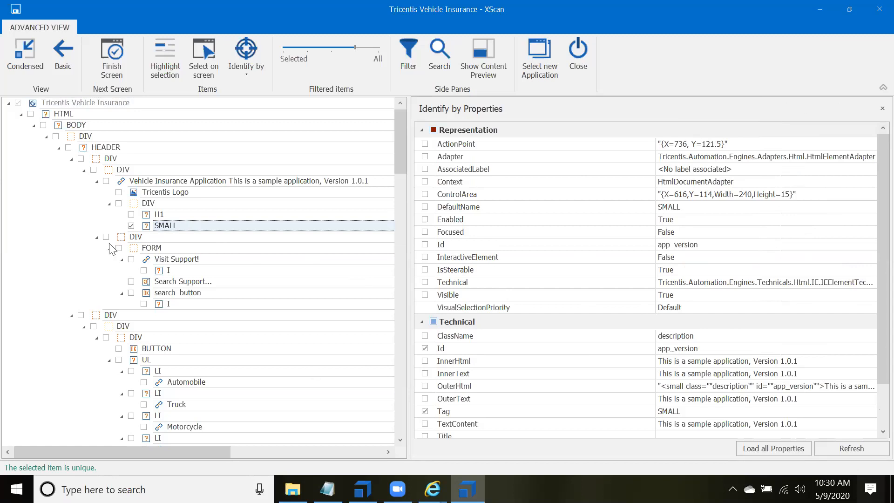
Step: Collapse and re-expand the HTML and BODY nodes of the scan tree, and collapse the DIV beneath BODY
click(33, 125)
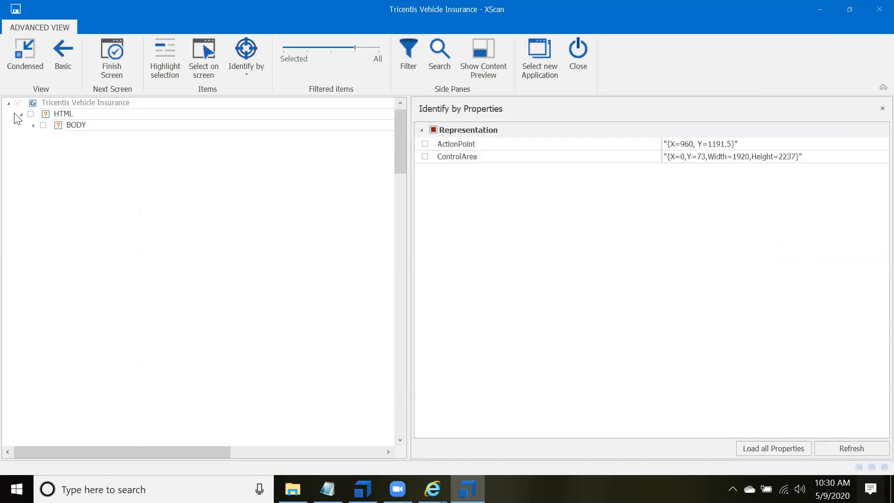
click(21, 114)
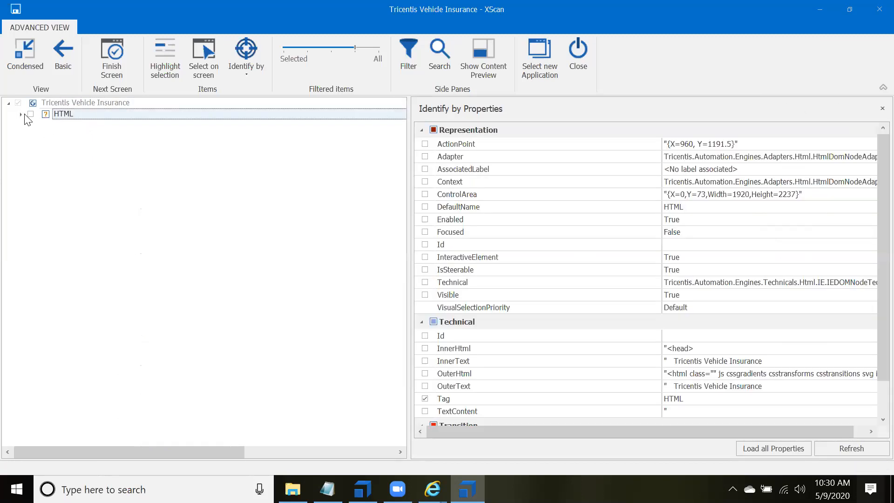
click(21, 114)
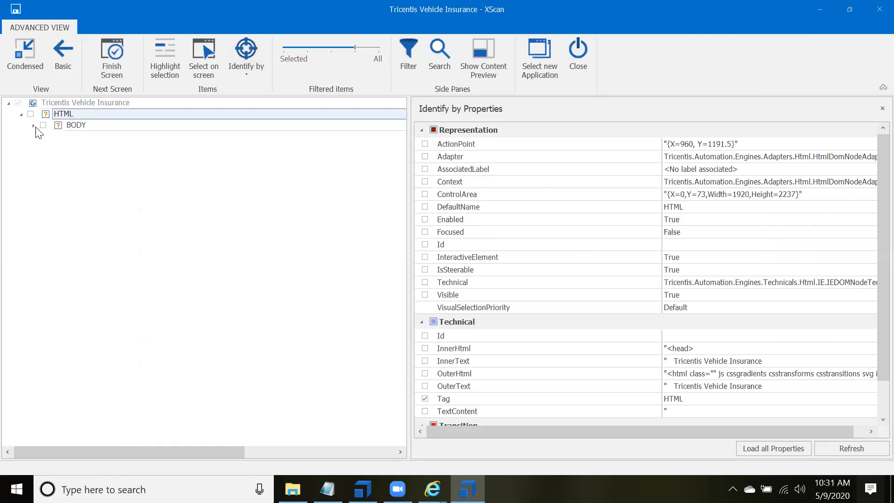
click(34, 125)
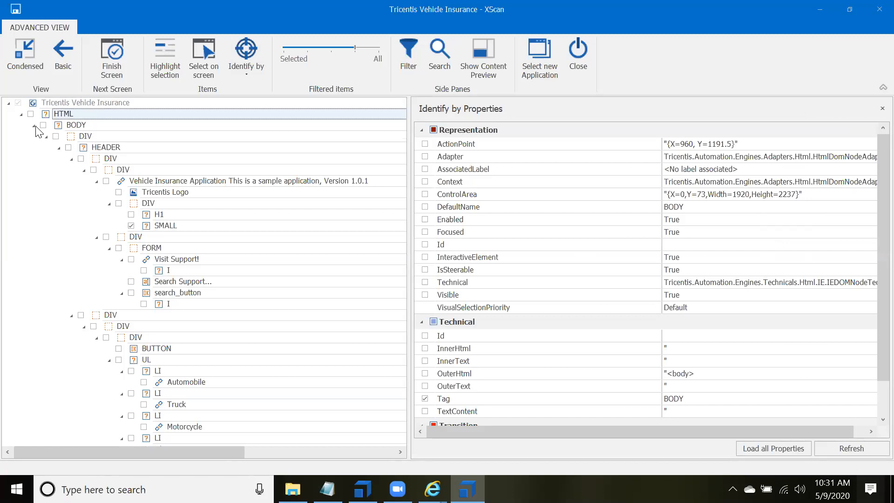
click(46, 137)
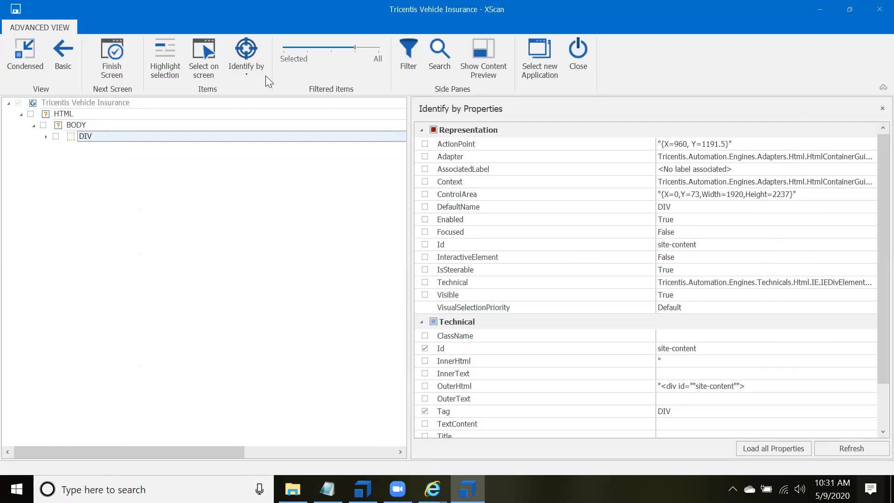
Step: Lower the Filtered items level to one notch above Selected and look through the reduced element list
drag(355, 47, 306, 50)
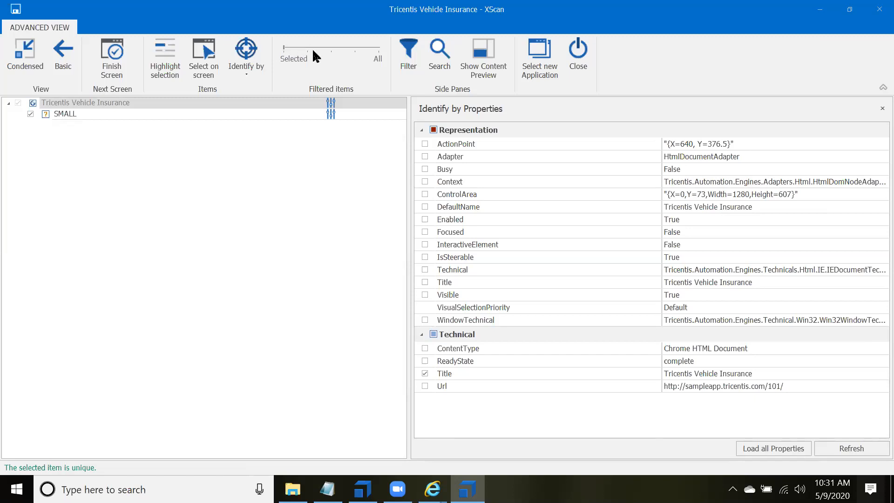
click(306, 49)
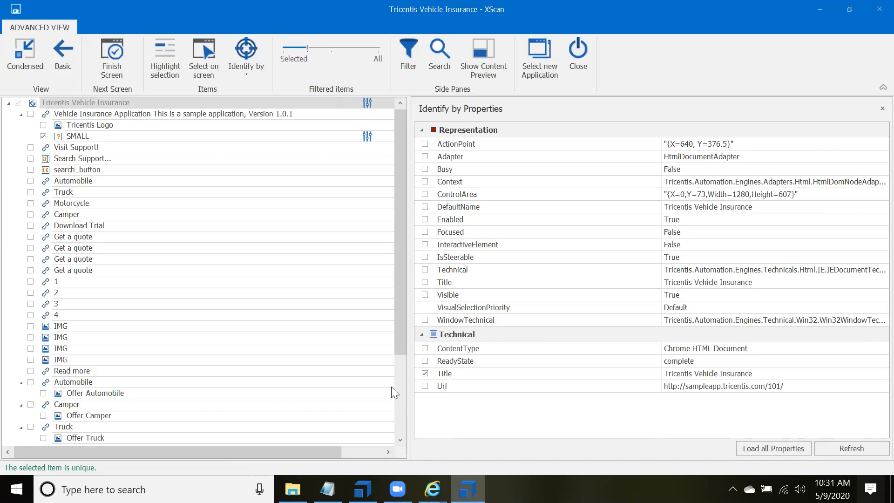
scroll(390, 384, down, 1)
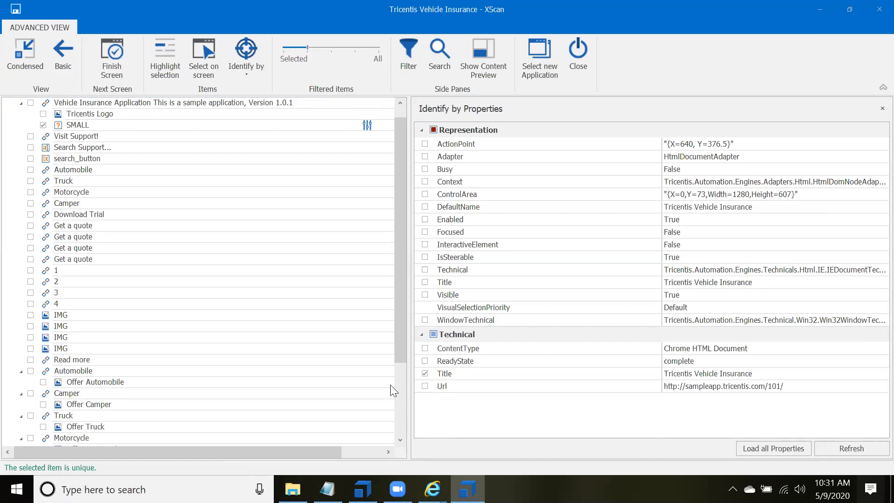
scroll(390, 384, right, 1)
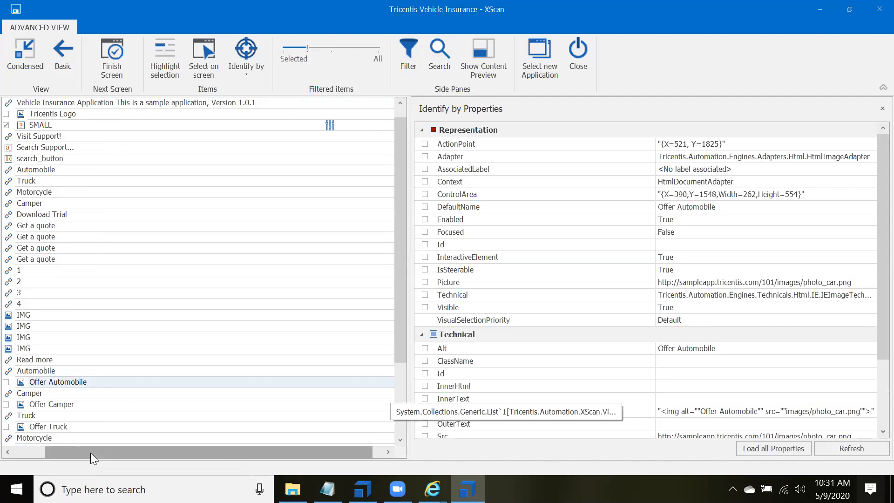
scroll(67, 443, left, 1)
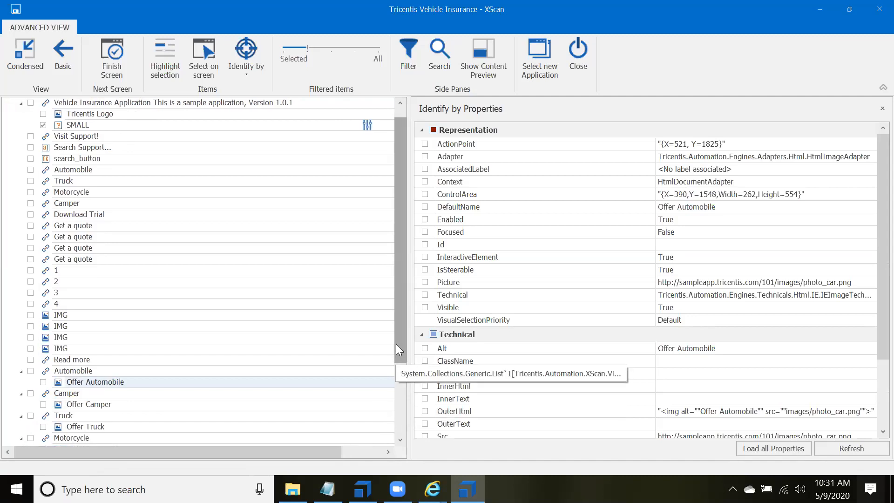
scroll(396, 344, down, 1)
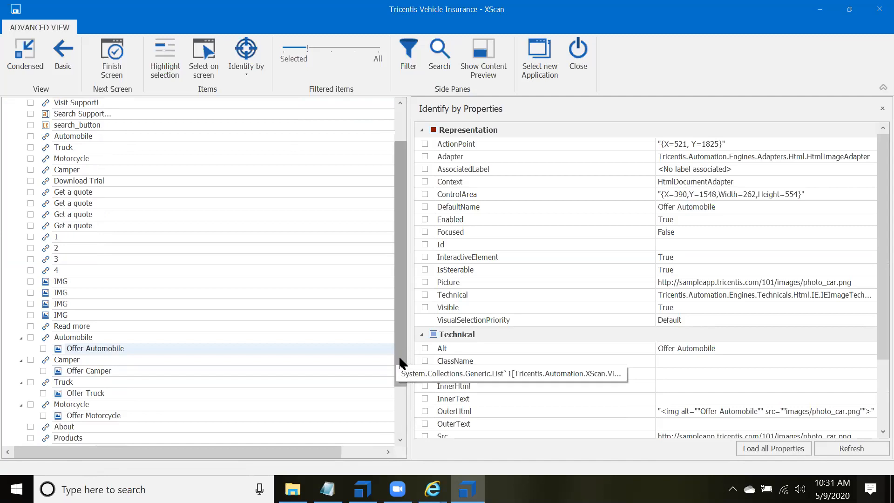
drag(399, 362, 399, 395)
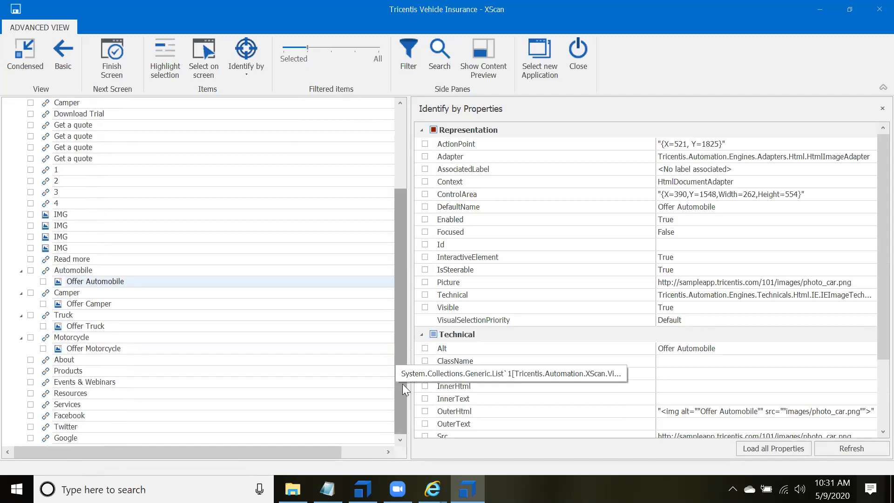
drag(397, 270, 404, 180)
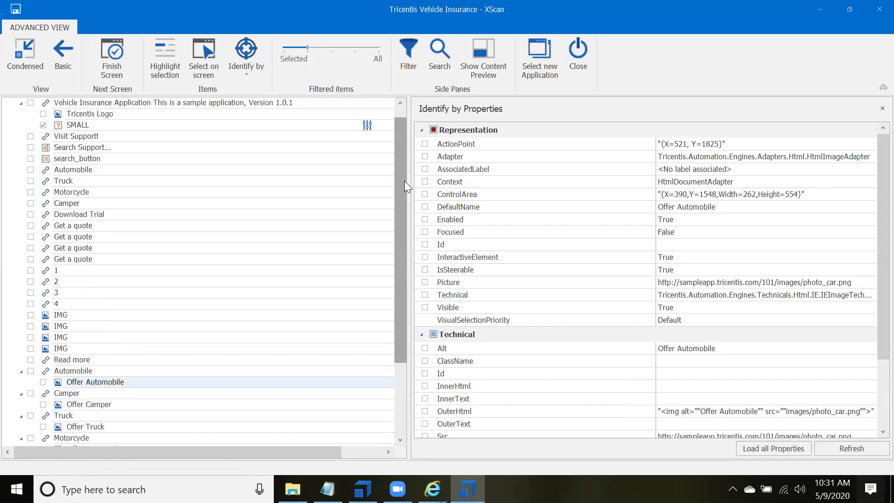
drag(400, 129, 393, 108)
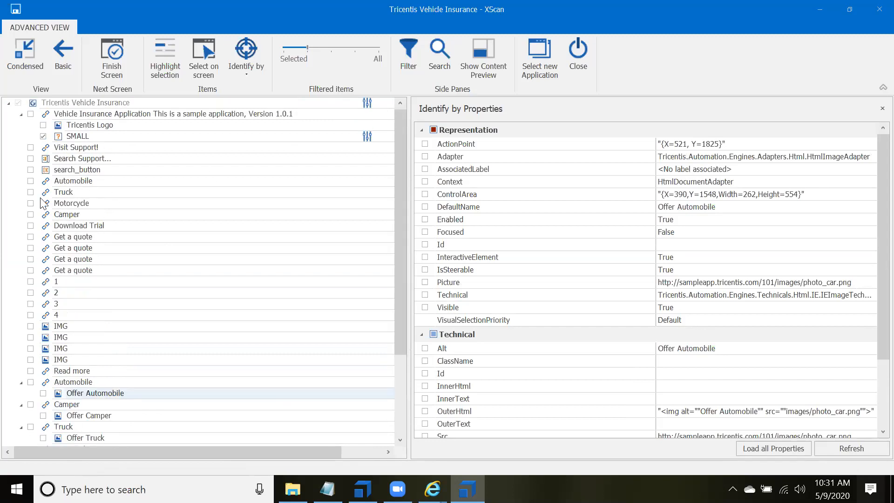
Step: Include the Automobile, Truck, Motorcycle and Camper navigation links beneath search_button in the scan selection
click(30, 181)
click(29, 191)
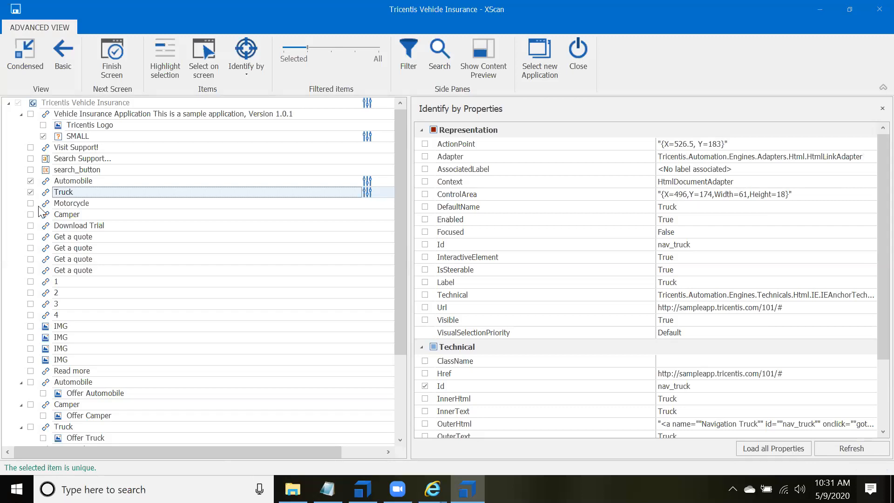
click(31, 203)
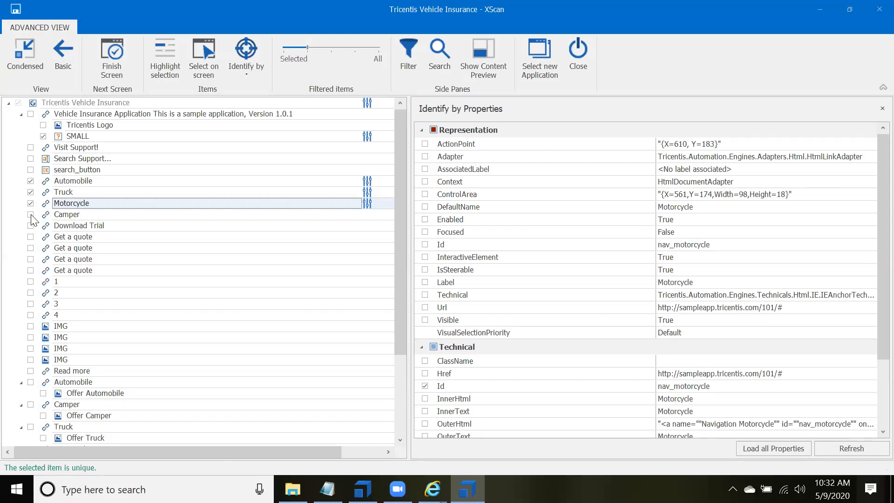
click(31, 215)
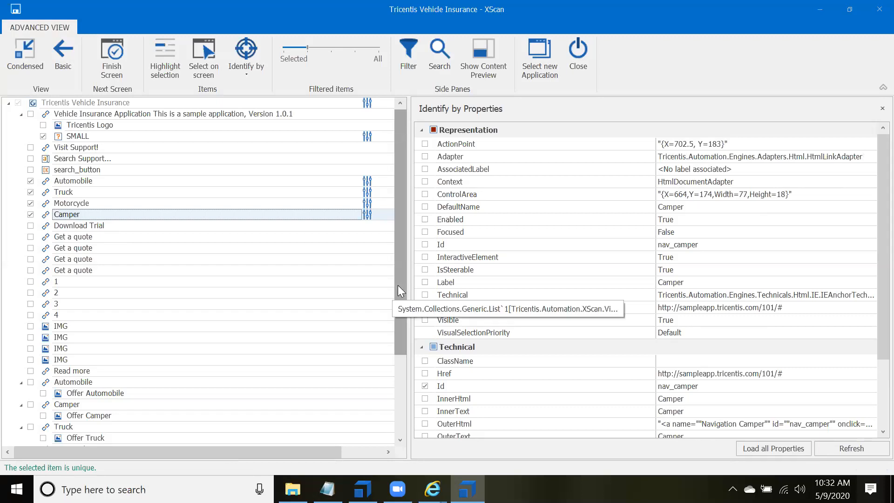
double_click(77, 180)
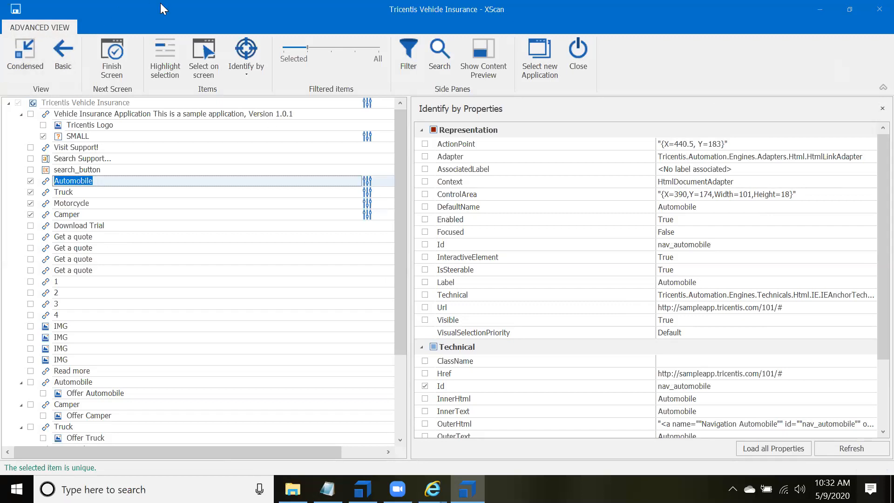
Step: Save the selected elements as a module and close XScan
drag(162, 5, 157, 28)
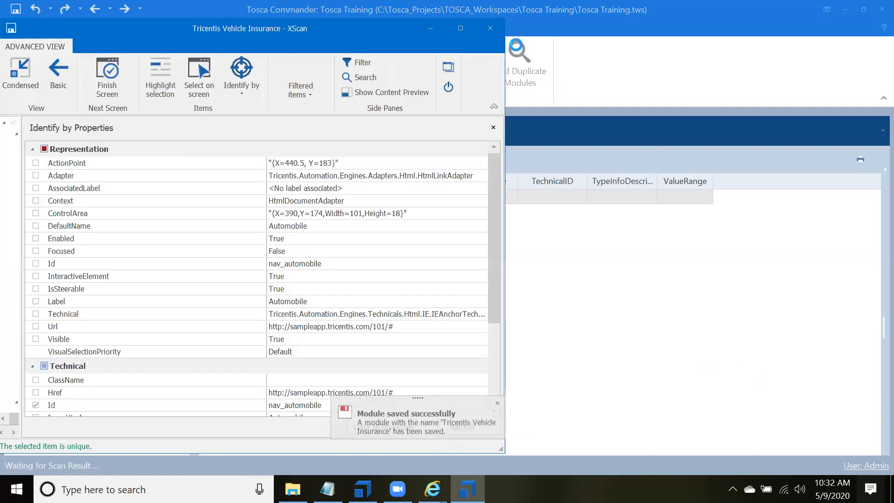
click(447, 87)
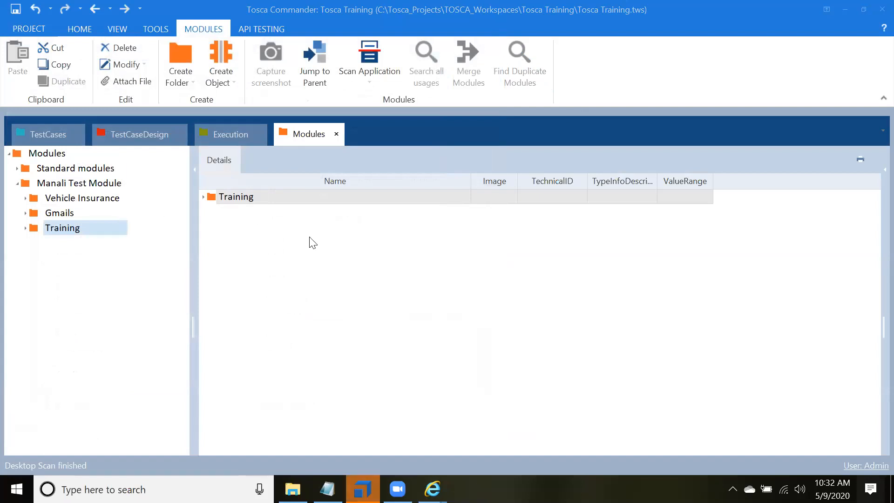
Step: Create a test case named buffer in the Vehicle Insurance test case folder and add the Tricentis Vehicle Insurance module to it
click(204, 197)
drag(28, 212, 70, 236)
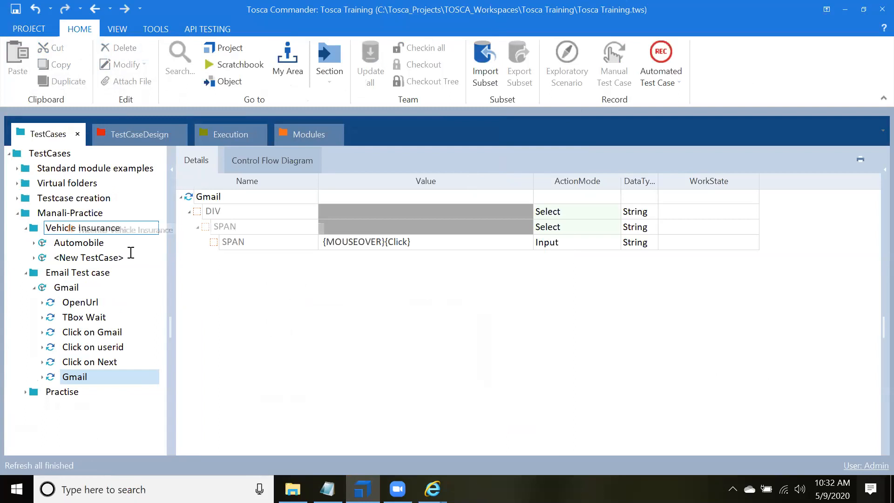
text(buffer)
key(Return)
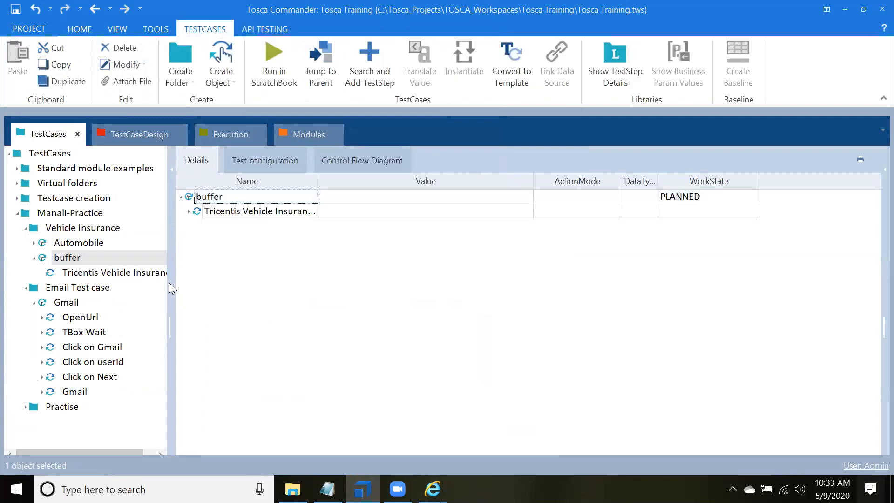
Step: In the buffer test case's Tricentis Vehicle Insurance step, enter .steerable as the property in the SMALL element's value
click(152, 271)
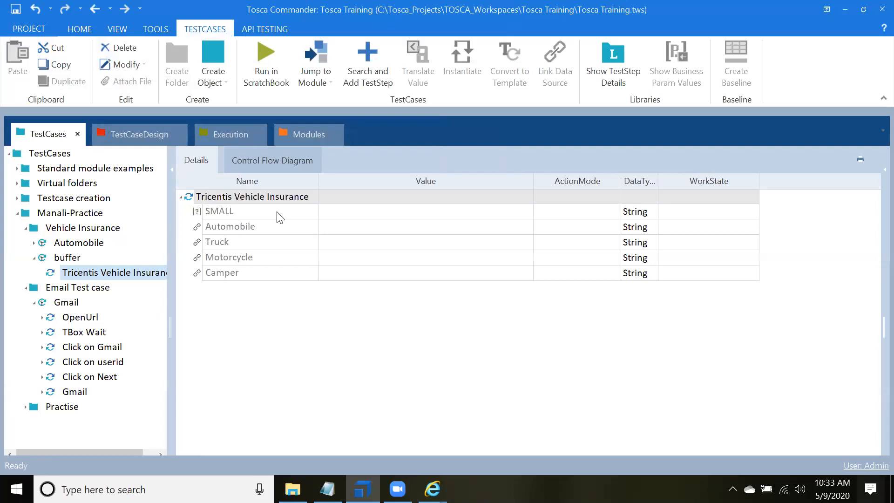
click(524, 211)
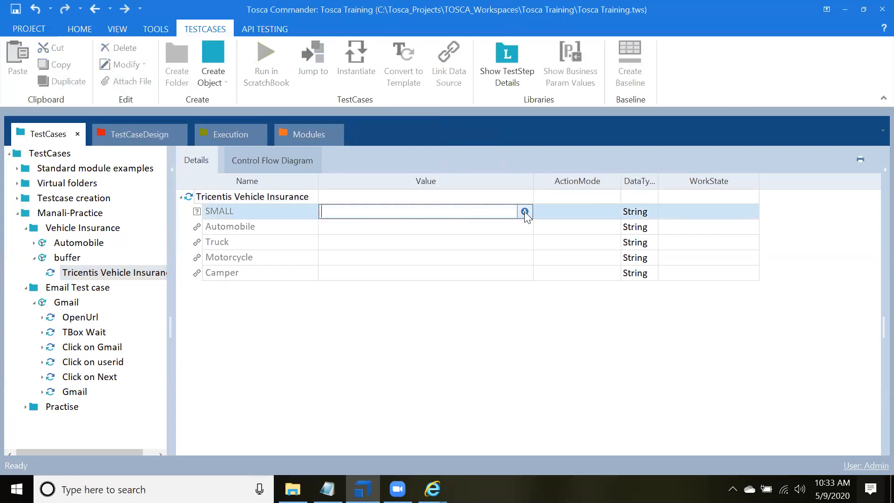
click(524, 211)
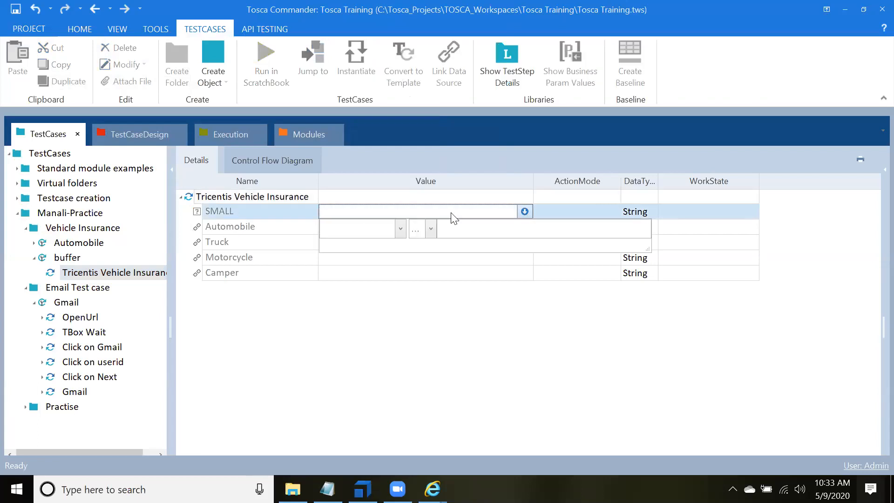
click(397, 228)
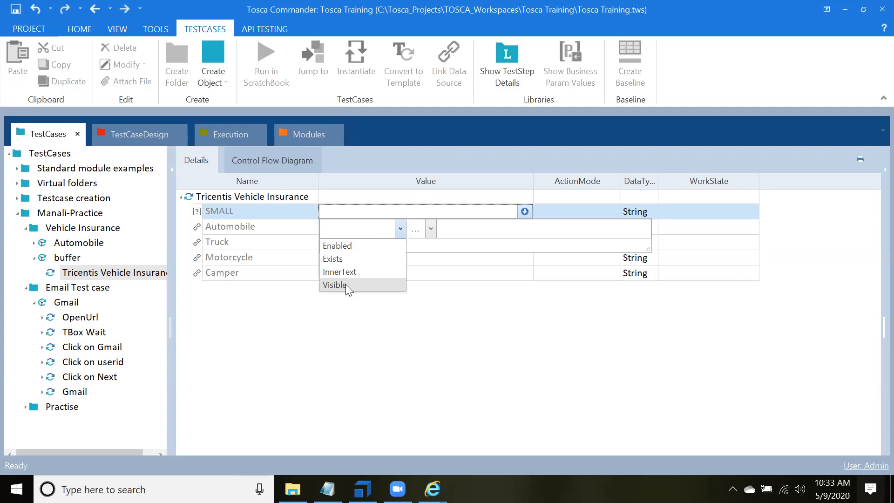
text(.)
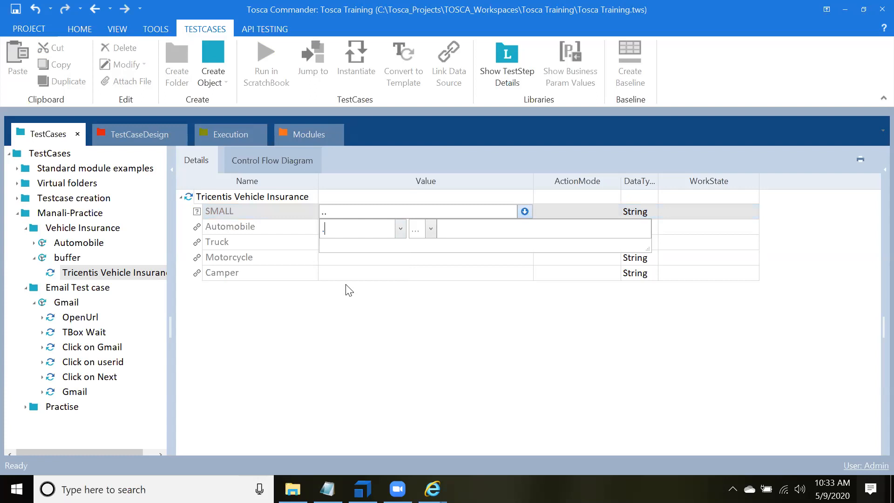
text(steerable)
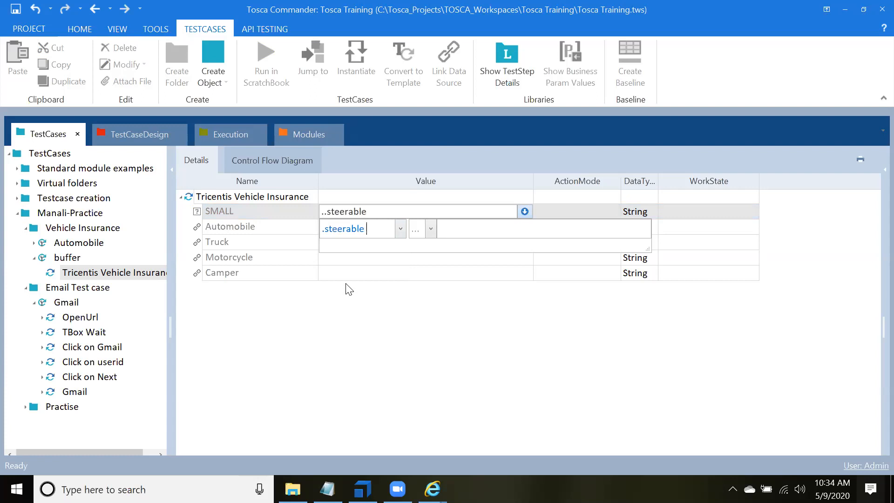
key(BackSpace)
Step: Complete the SMALL element's value condition with the == operator and the value True
click(439, 230)
click(433, 229)
click(429, 245)
text(True)
Step: Set the ActionMode of the SMALL element to Verify
click(558, 210)
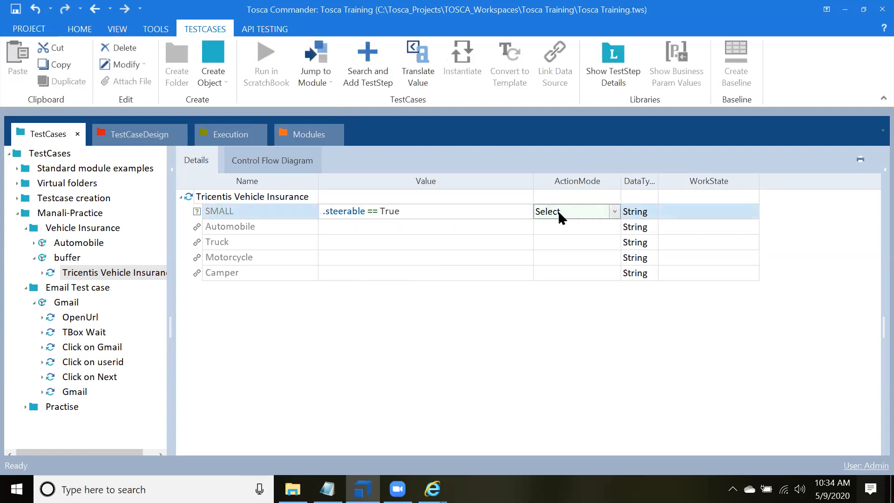
click(615, 212)
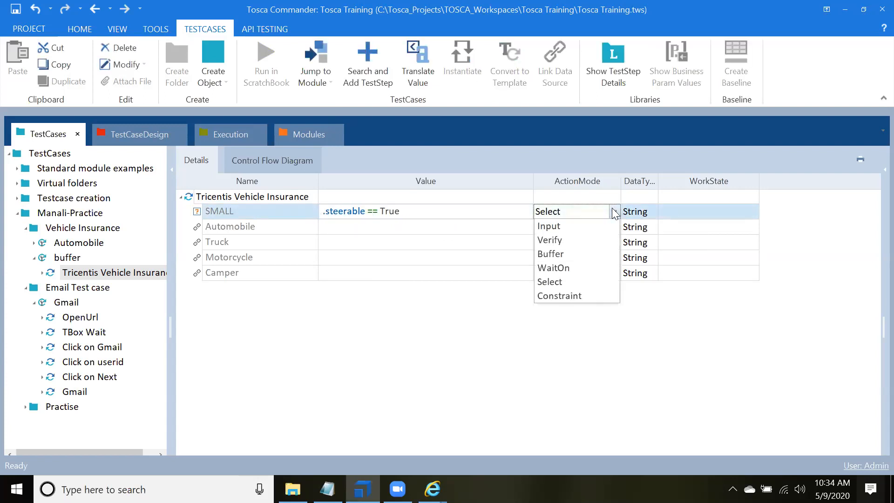
click(563, 239)
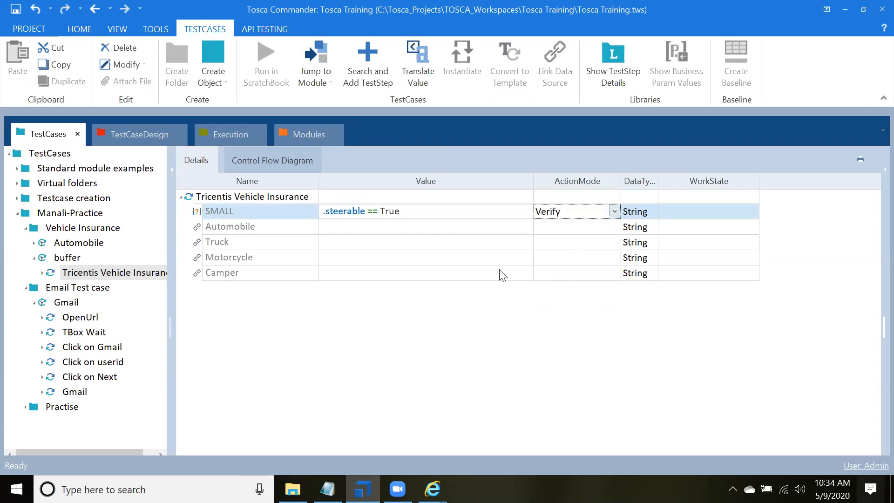
click(476, 294)
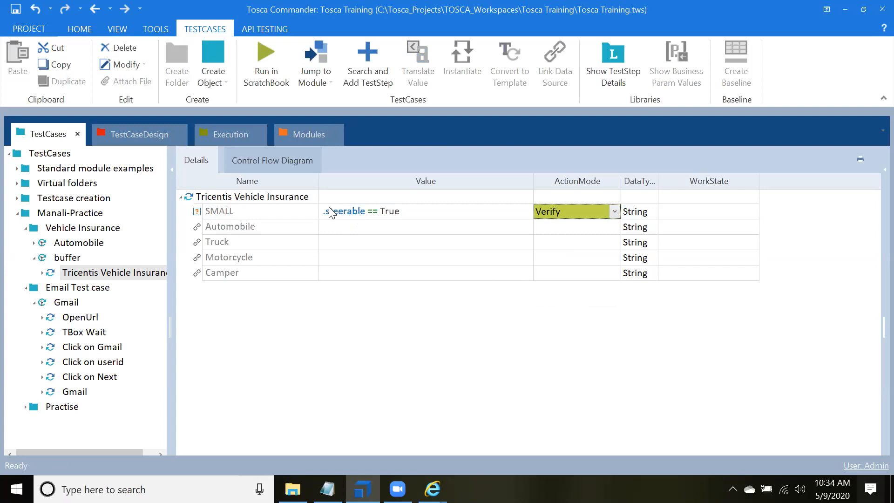
Step: Remove the leading period from the SMALL element's value so it reads steerable == True
click(420, 212)
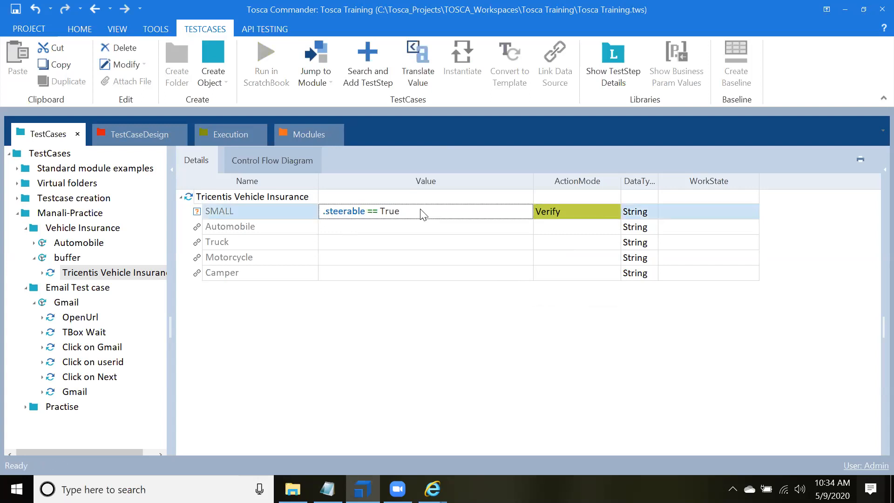
click(500, 215)
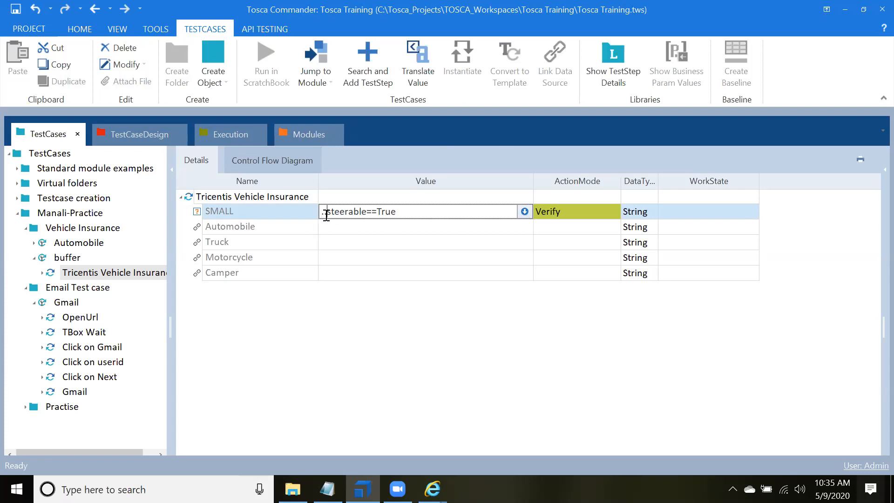
key(BackSpace)
click(408, 307)
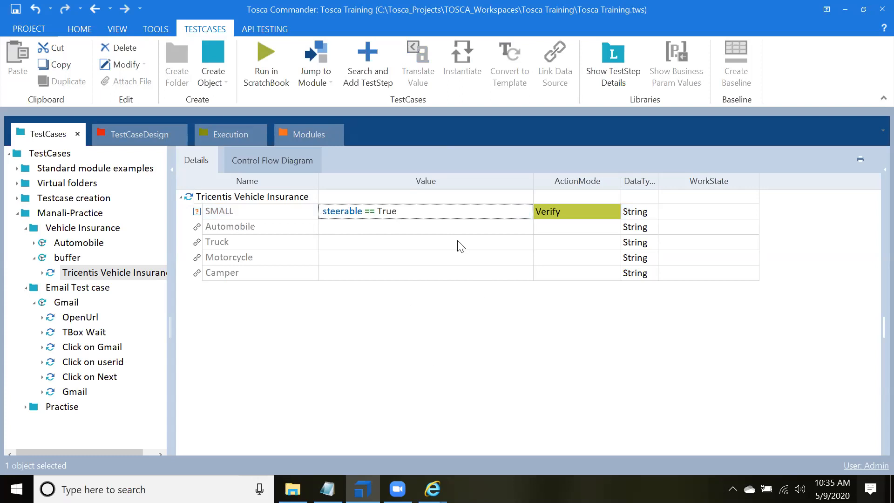
Step: Change the property in the SMALL element's value condition to InnerText
click(451, 211)
click(524, 211)
click(498, 212)
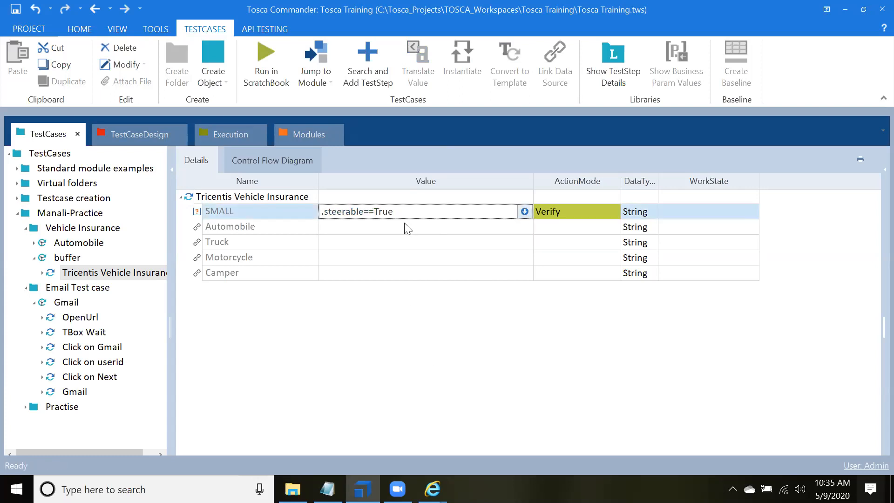
click(523, 211)
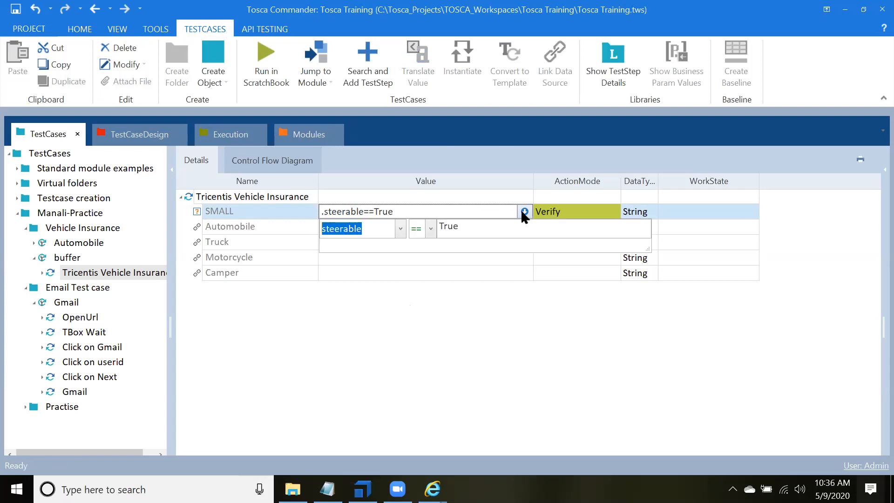
click(401, 228)
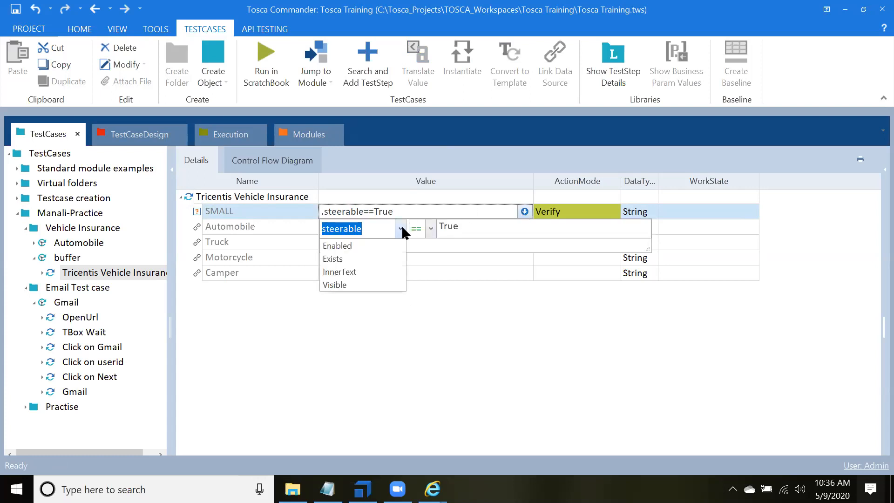
click(357, 272)
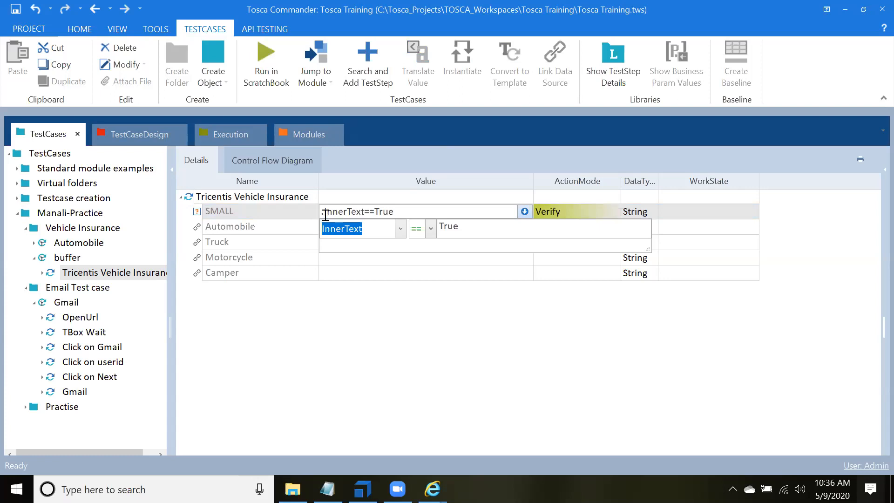
Step: Set the comparison text in the SMALL element's InnerText condition to MYAppVersion
click(439, 225)
drag(481, 224, 418, 225)
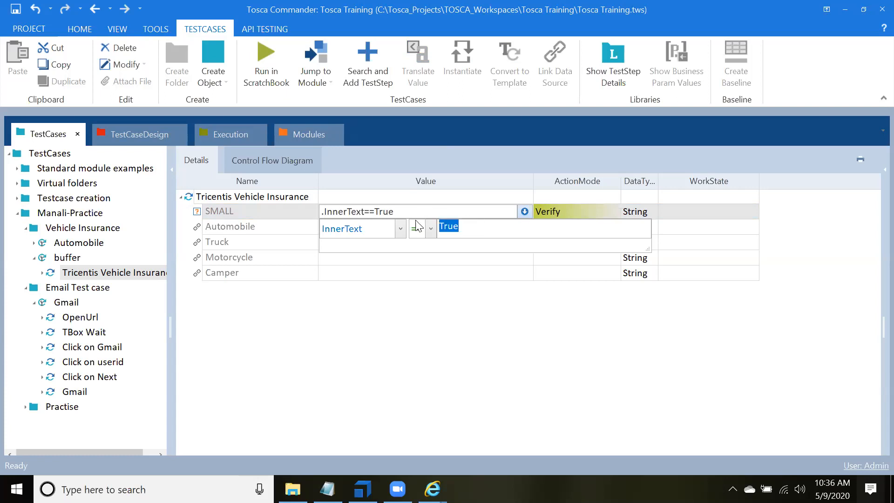
text(MYApp)
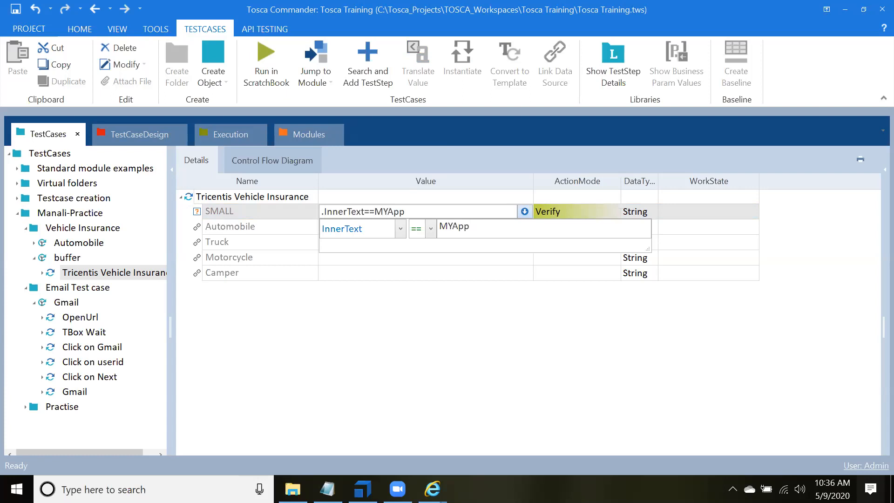
text(Version)
click(598, 288)
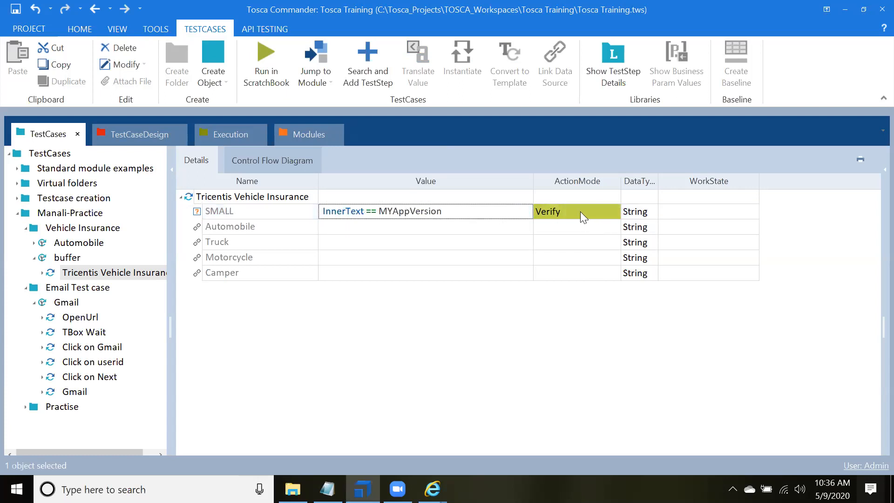
Step: Set the ActionMode of the SMALL element to Buffer
click(600, 211)
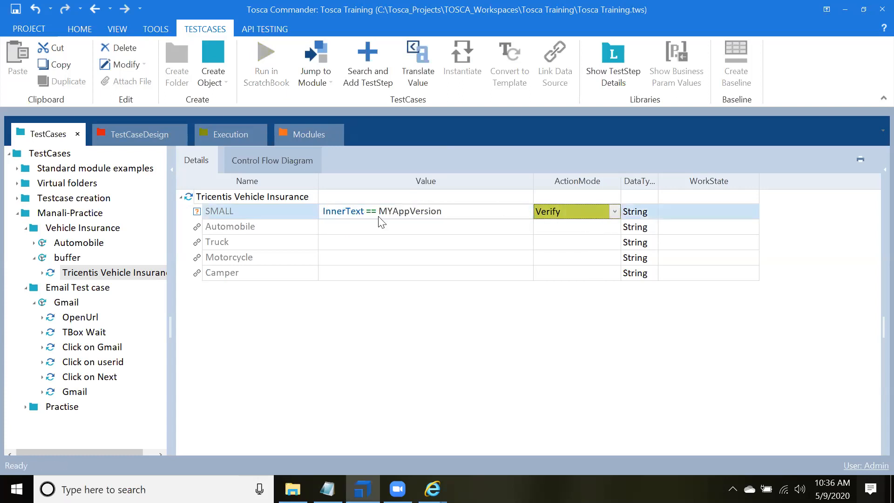
click(613, 210)
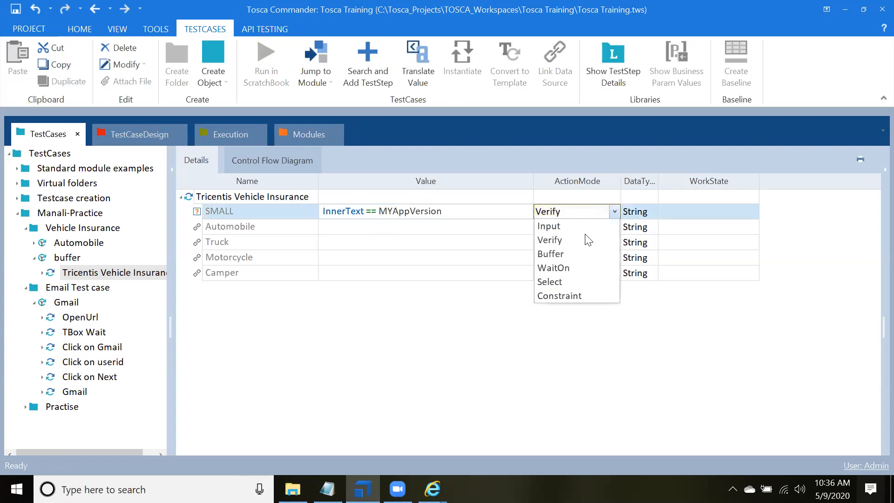
click(559, 252)
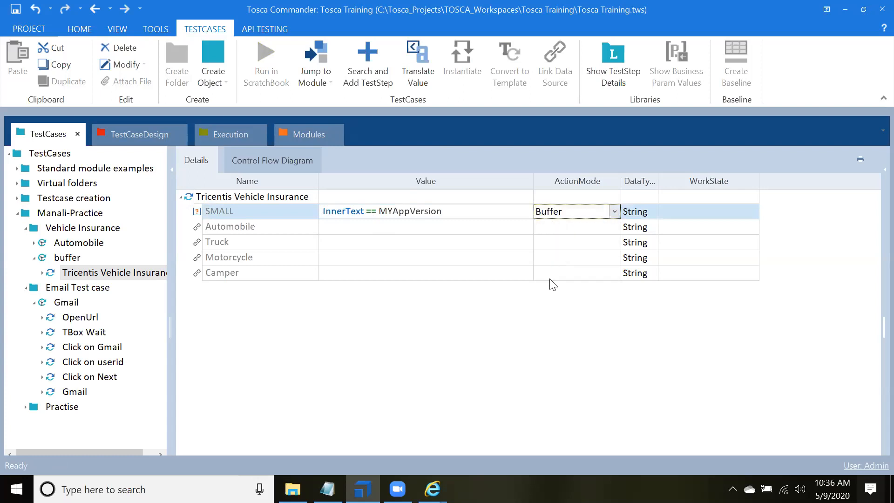
click(542, 310)
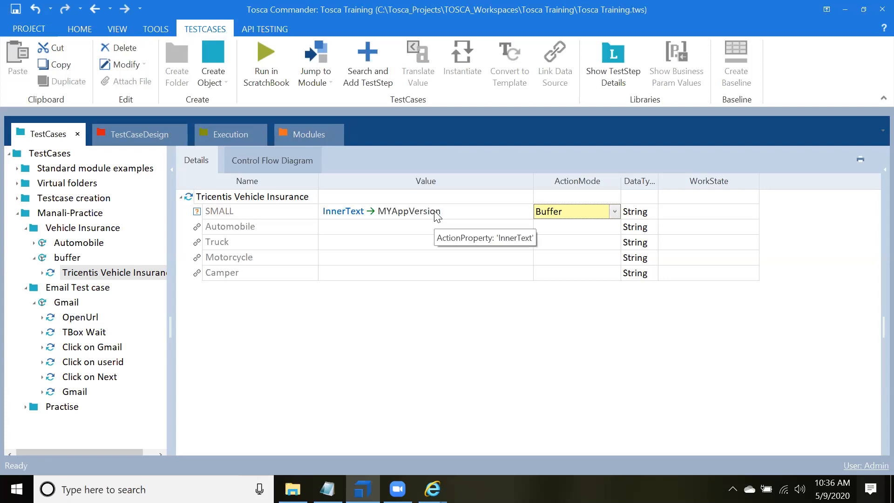
Step: Check which Internet Explorer windows of the Tricentis sample application are open, and return to the test step
drag(130, 273, 135, 285)
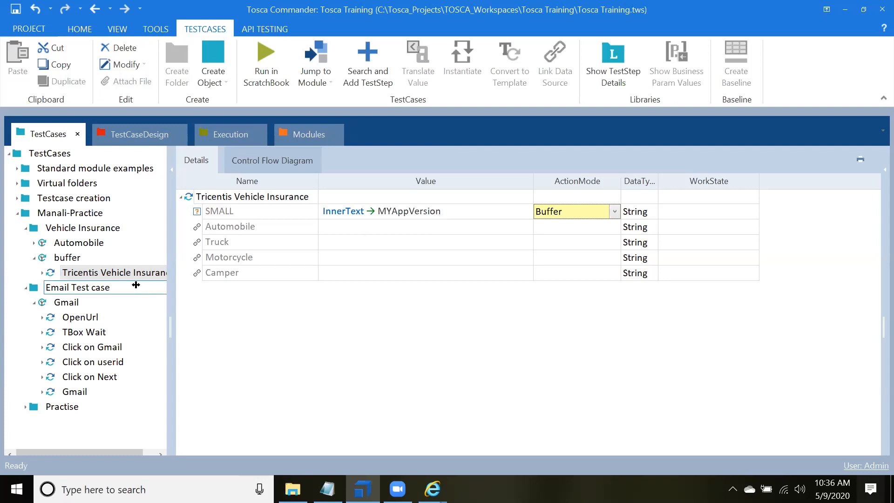
click(432, 488)
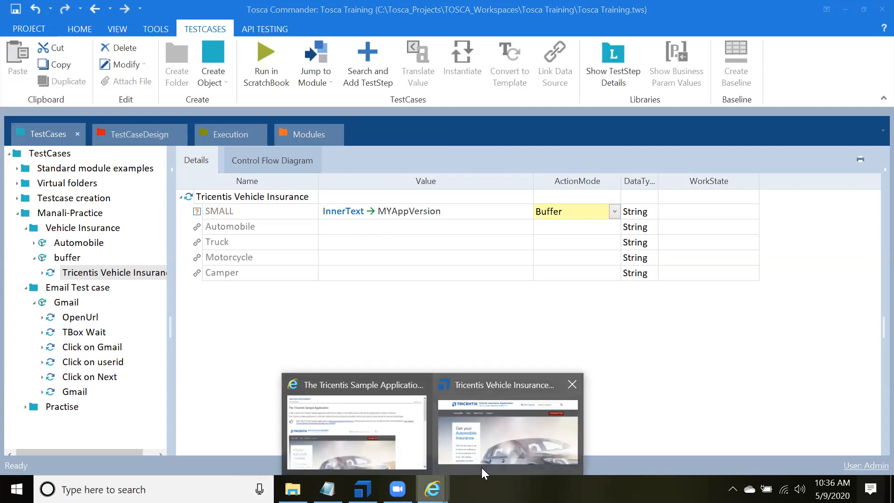
mouse_move(430, 391)
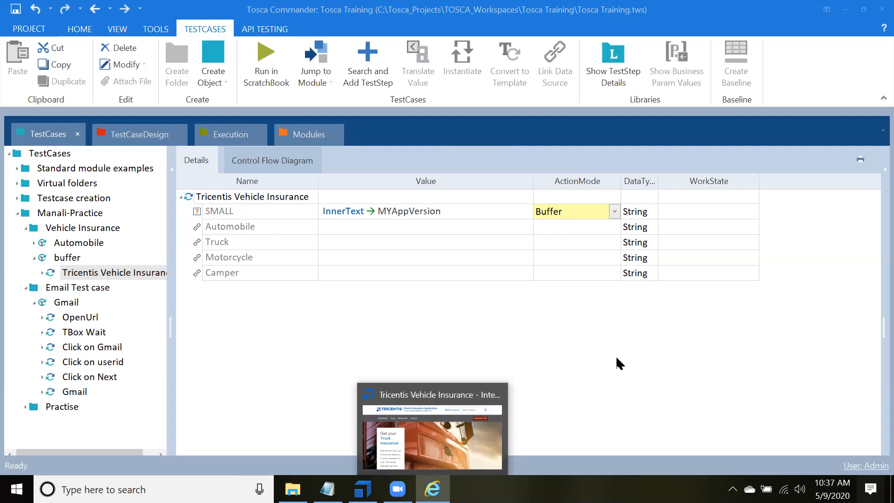
click(616, 357)
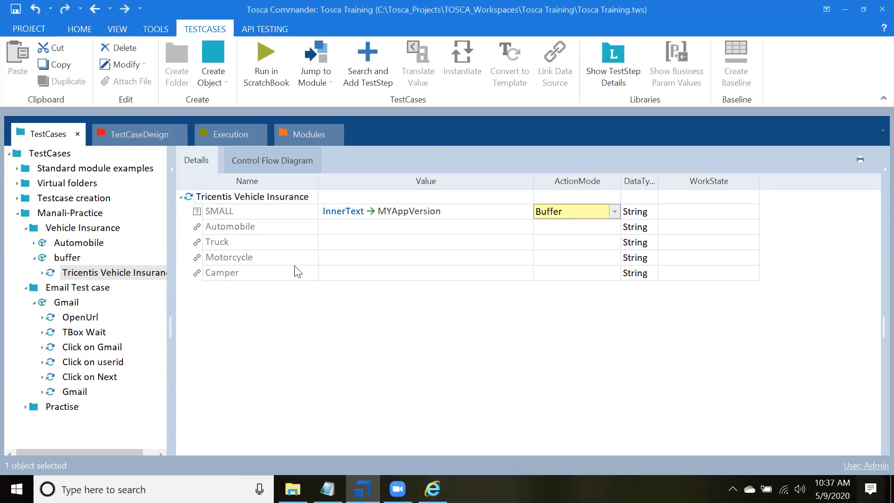
Step: Run the Tricentis Vehicle Insurance test step in ScratchBook, inspect its log info and close the results
right_click(226, 196)
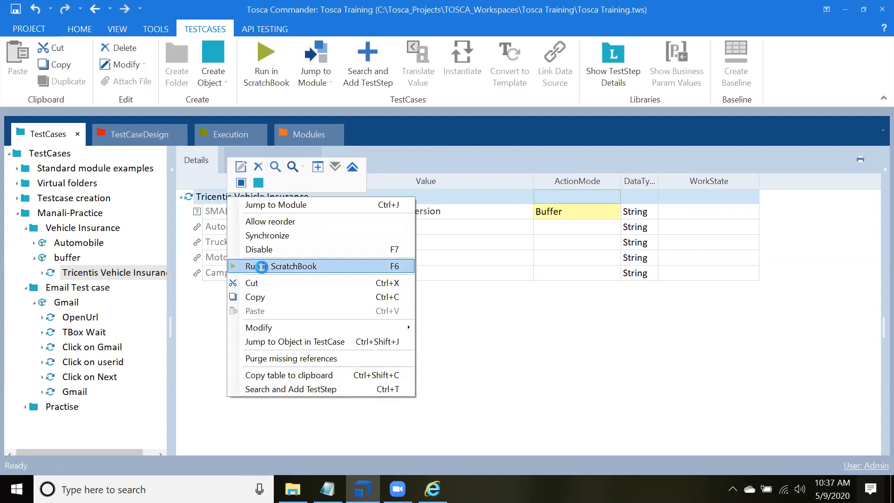
click(262, 266)
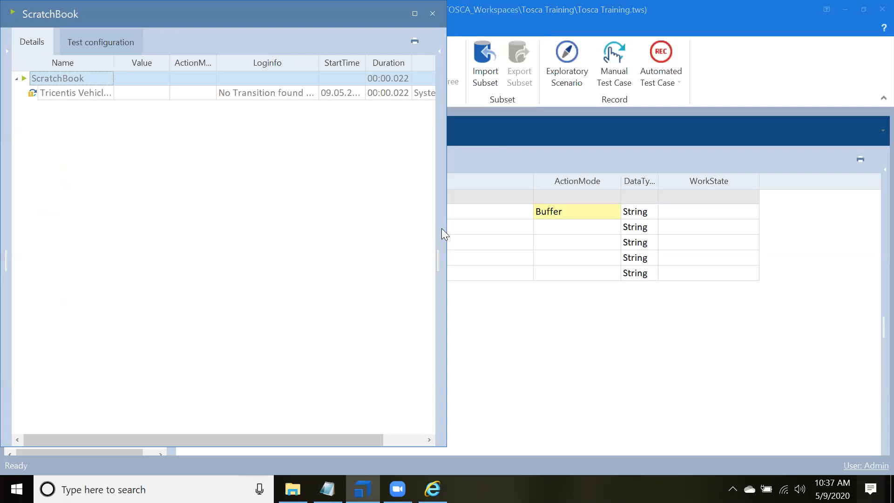
click(305, 94)
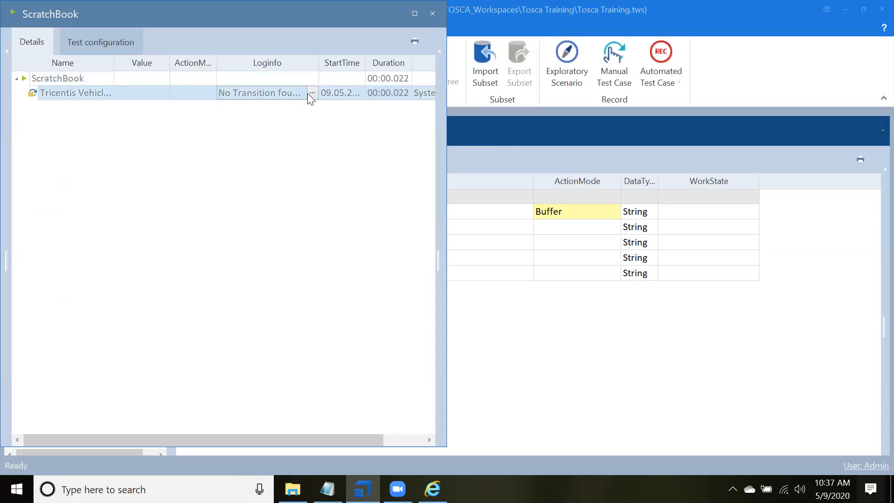
click(311, 94)
click(311, 93)
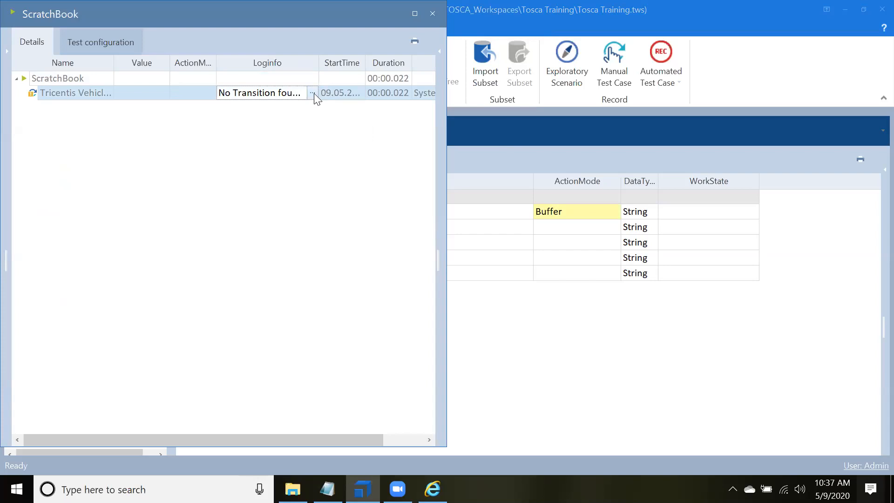
click(431, 14)
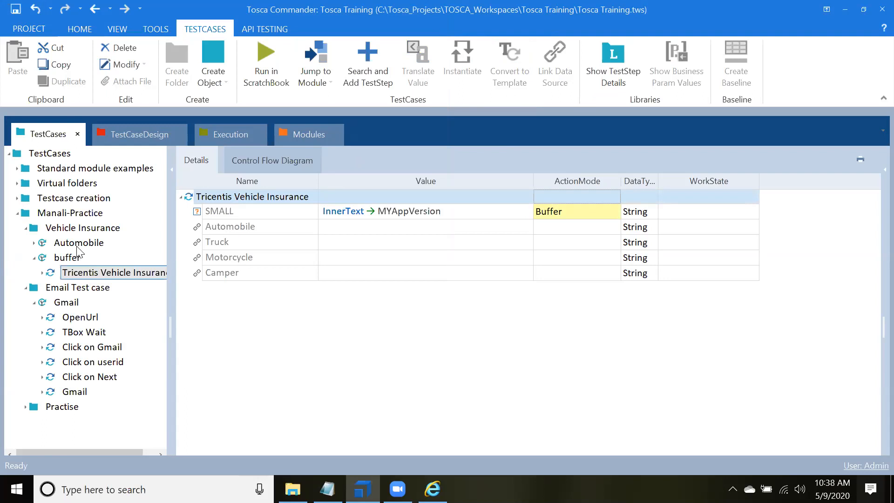
Step: In the buffer test case's test configuration, set the Browser parameter to InternetExplorer
click(72, 258)
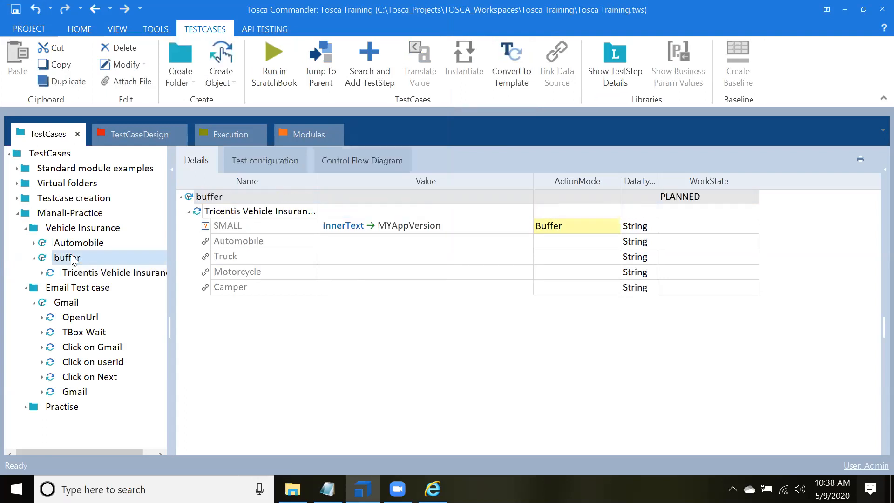
click(281, 161)
click(319, 213)
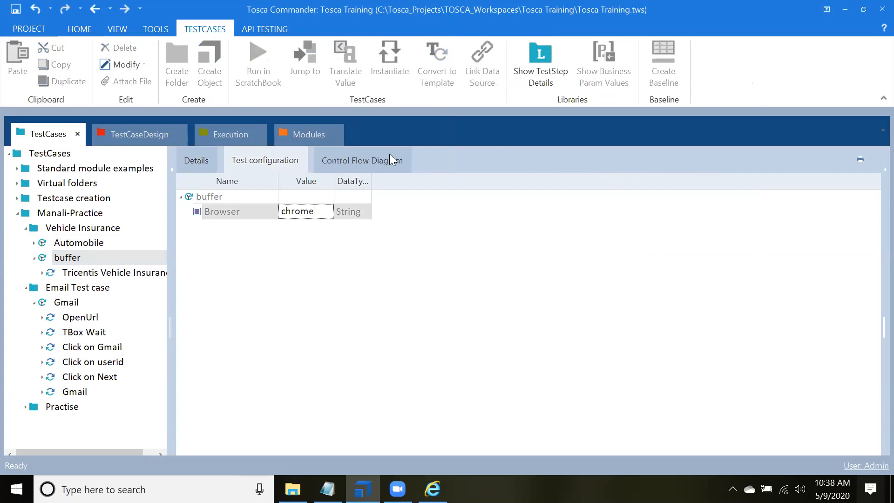
text(Internet Explorer)
click(360, 276)
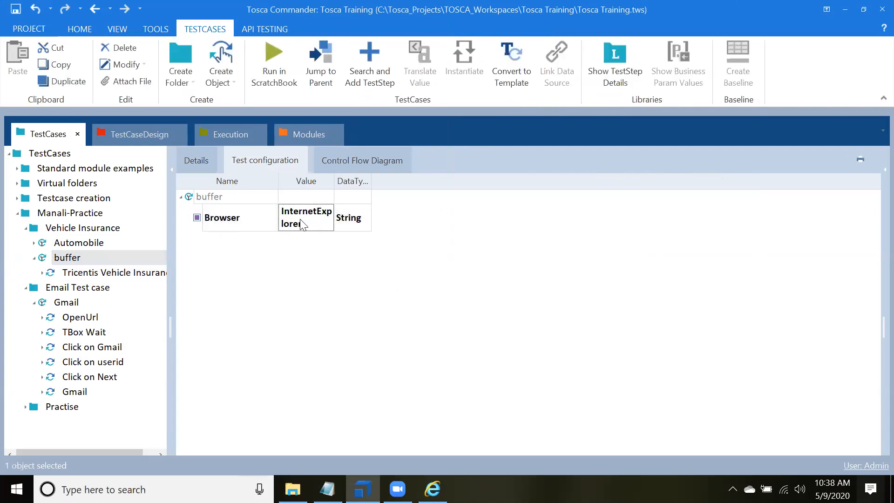
Step: Run the Tricentis Vehicle Insurance test step in ScratchBook again and open the SMALL element's log info
click(74, 274)
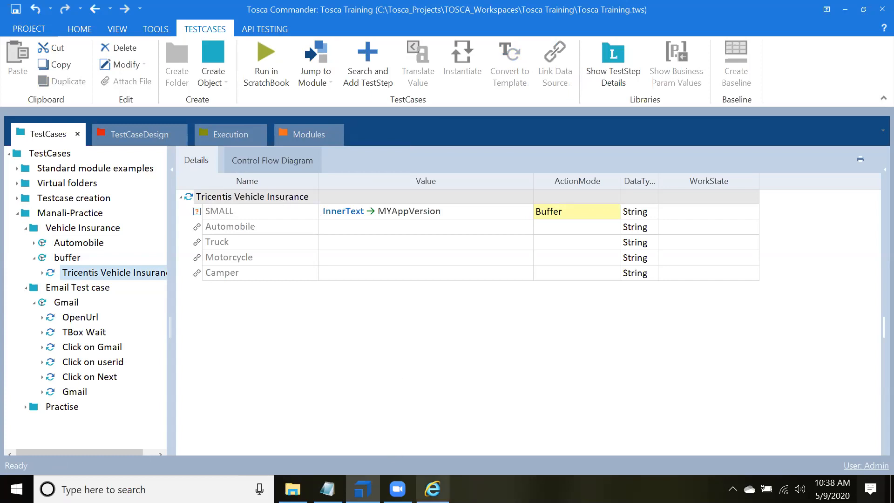
click(432, 489)
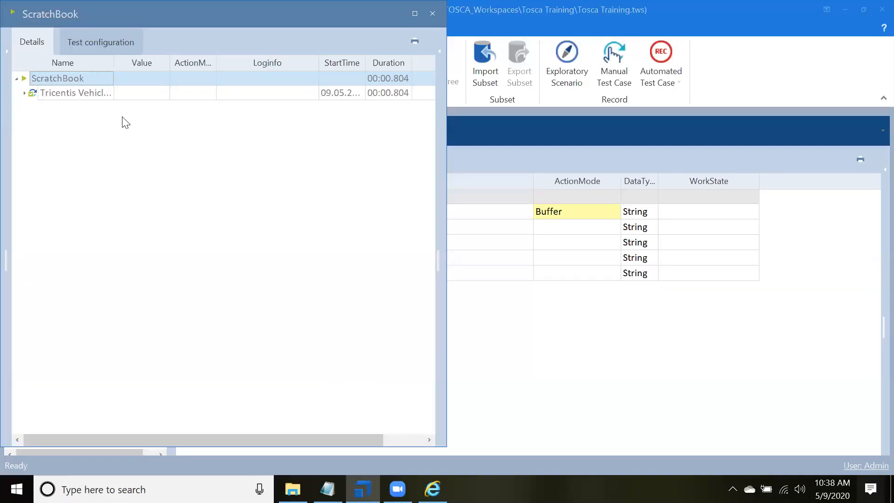
click(307, 108)
click(309, 108)
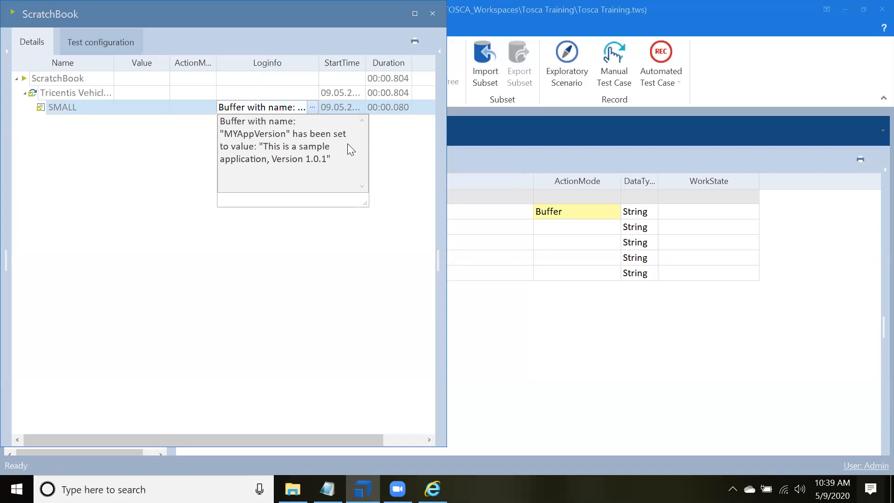
Step: Highlight the full log message of the SMALL element to examine it, and close the ScratchBook results
drag(240, 35, 241, 59)
click(316, 131)
drag(335, 184, 221, 149)
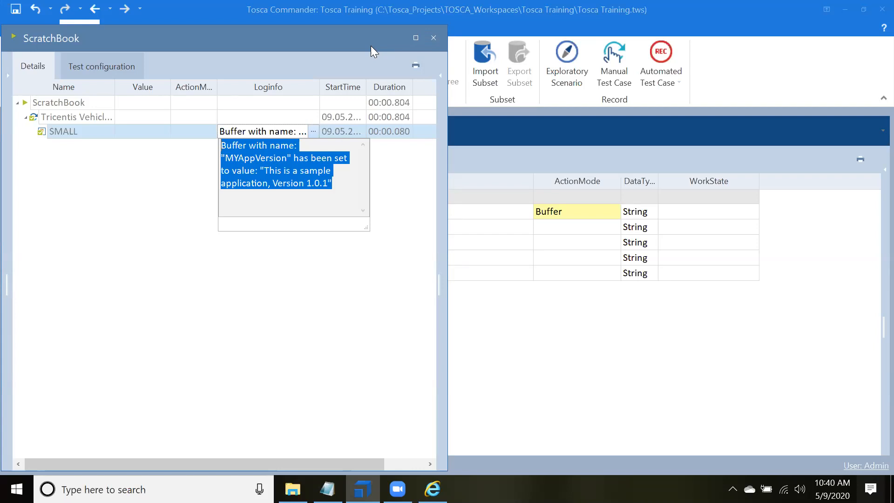
click(433, 39)
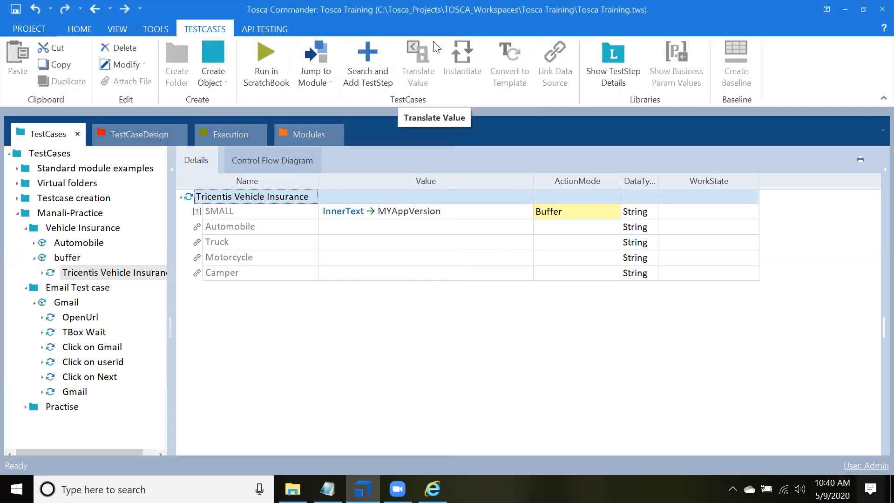
Step: Open the Tosca settings and display the Engine settings, including the Buffer entries
click(28, 29)
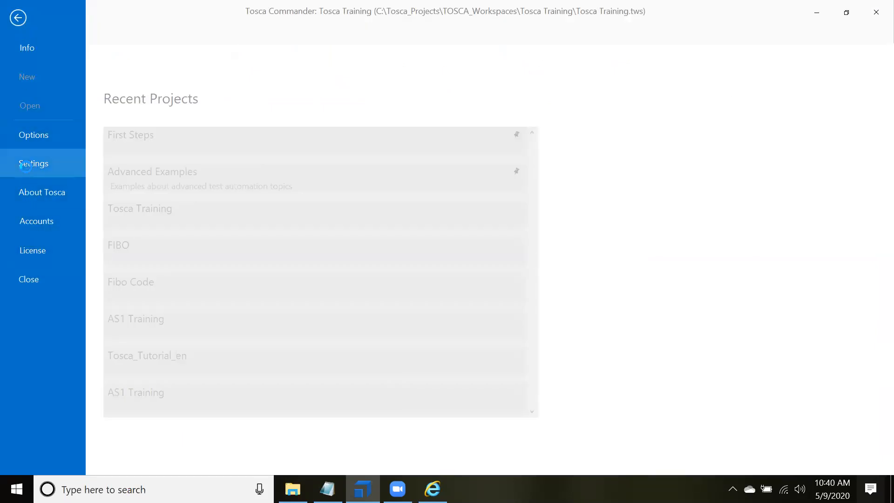
click(26, 170)
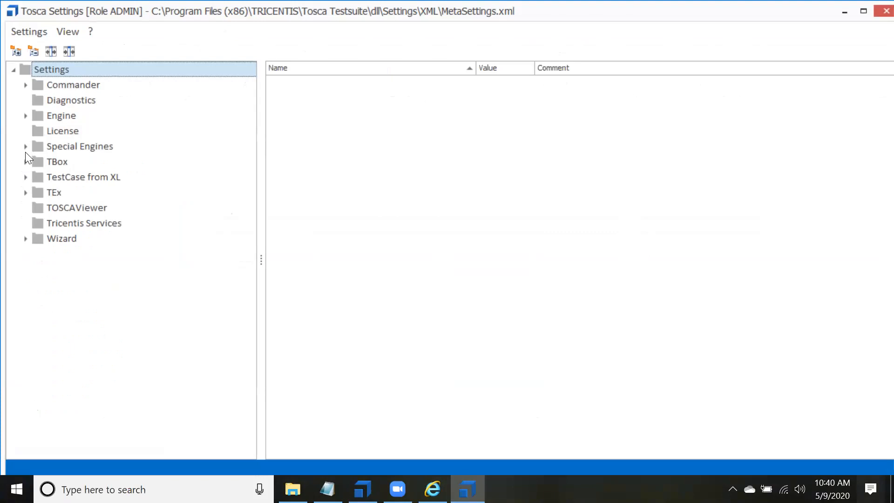
click(25, 115)
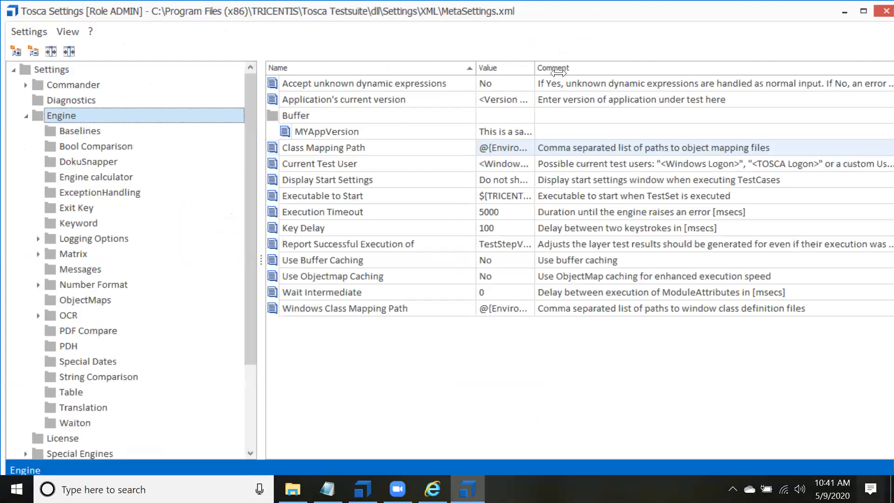
click(514, 150)
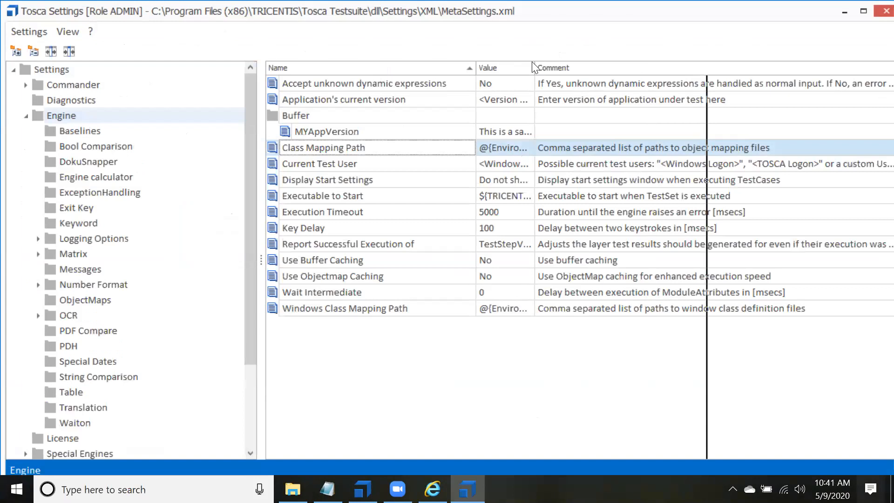
Step: Widen the Value column of the Engine settings and highlight the stored text of the MYAppVersion buffer
drag(534, 67, 706, 68)
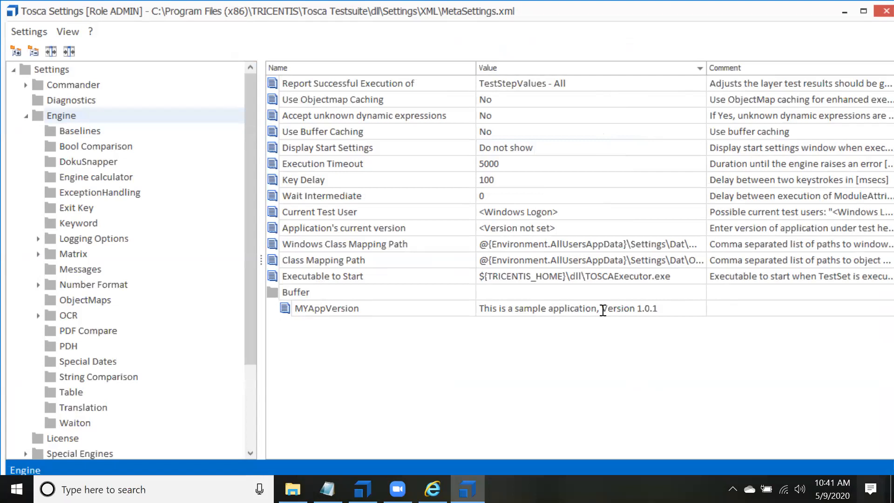
double_click(641, 308)
click(661, 308)
drag(657, 308, 470, 309)
key(ctrl+c)
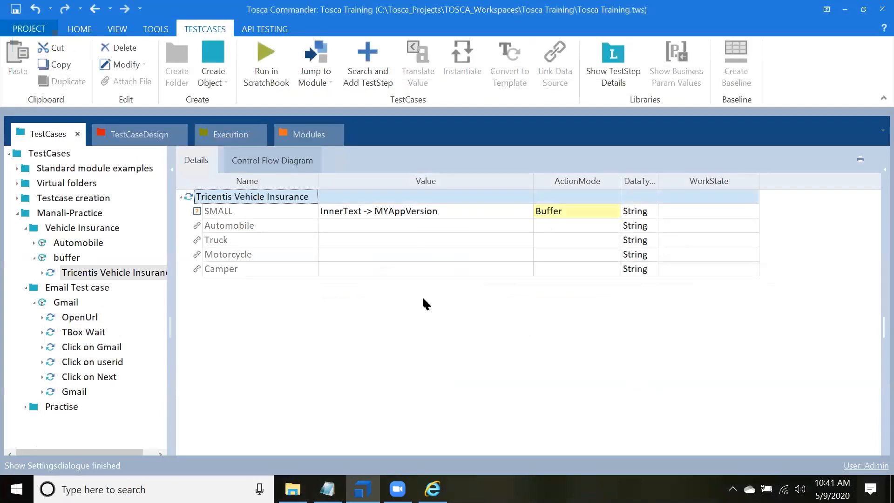
Step: Replace the SMALL element's value with "This is a sample application, {XB[Version]}" in the Tricentis Vehicle Insurance test step
click(506, 211)
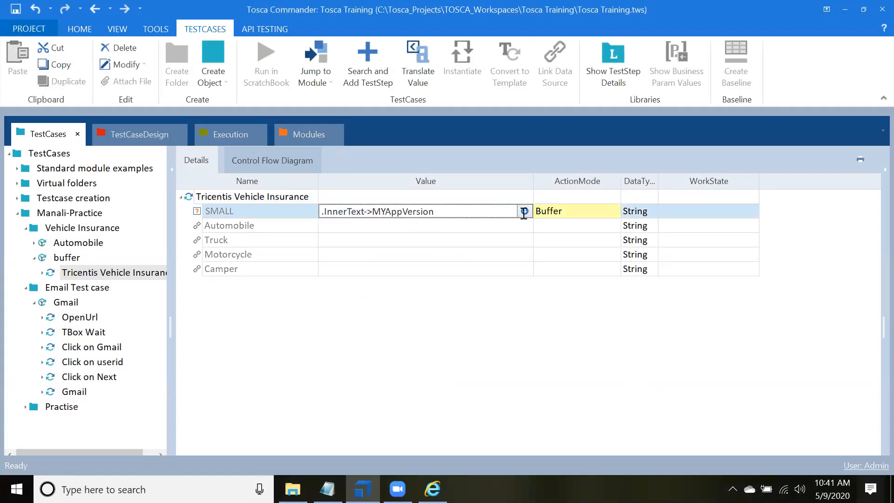
drag(523, 212, 336, 211)
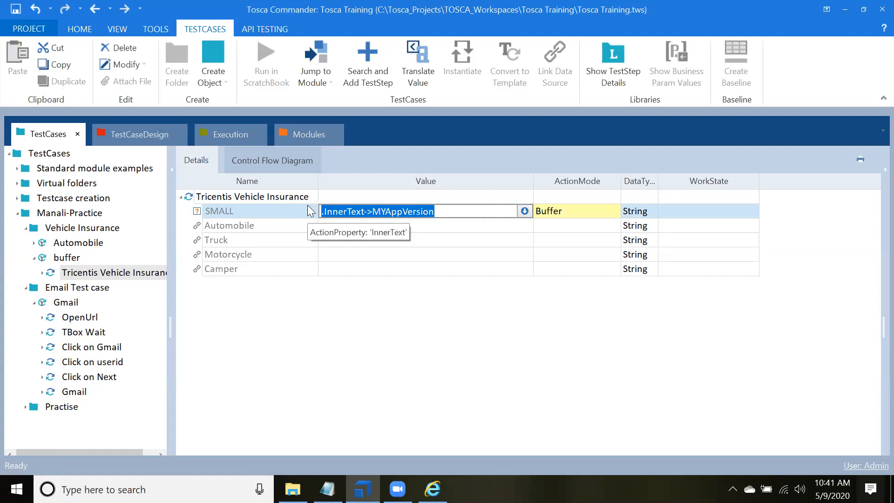
key(ctrl+v)
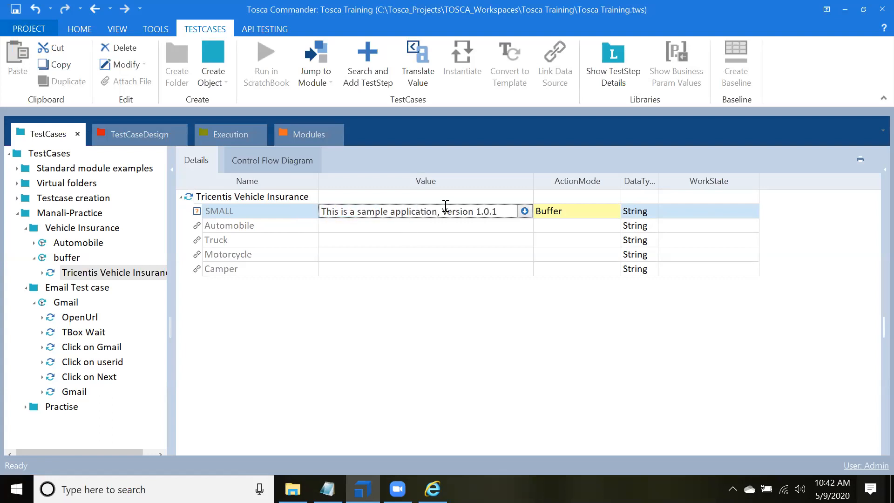
drag(442, 206, 500, 211)
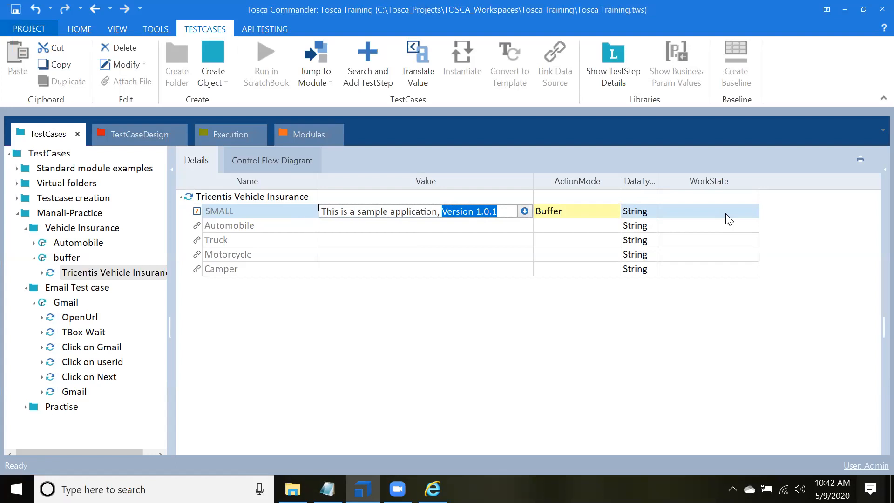
key(BackSpace)
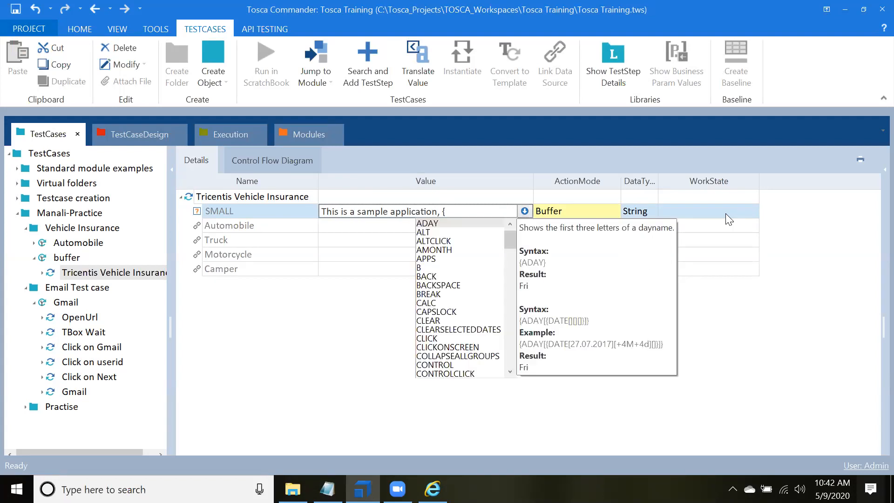
text(XB[)
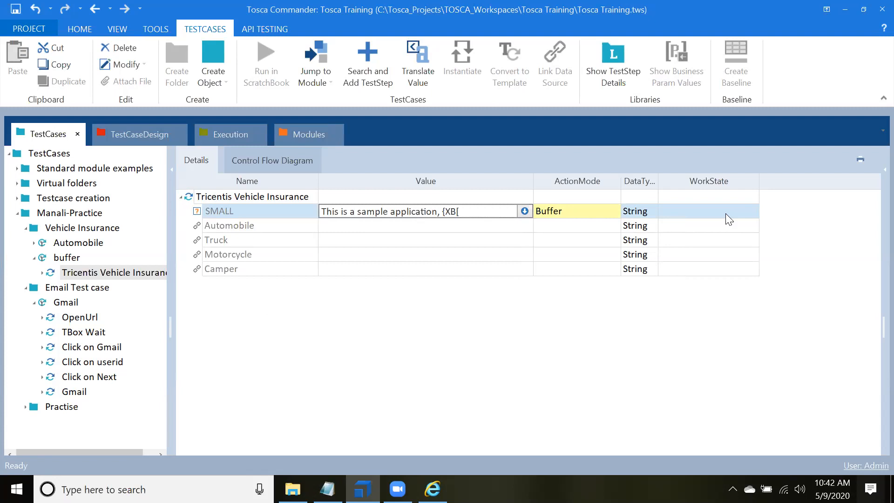
text(Version]})
Step: Set the SMALL element's ActionMode to Verify
click(611, 215)
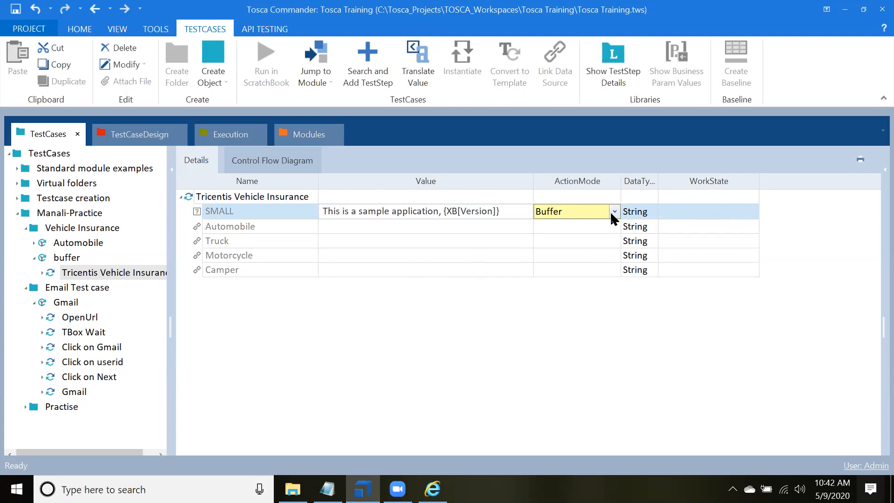
click(611, 215)
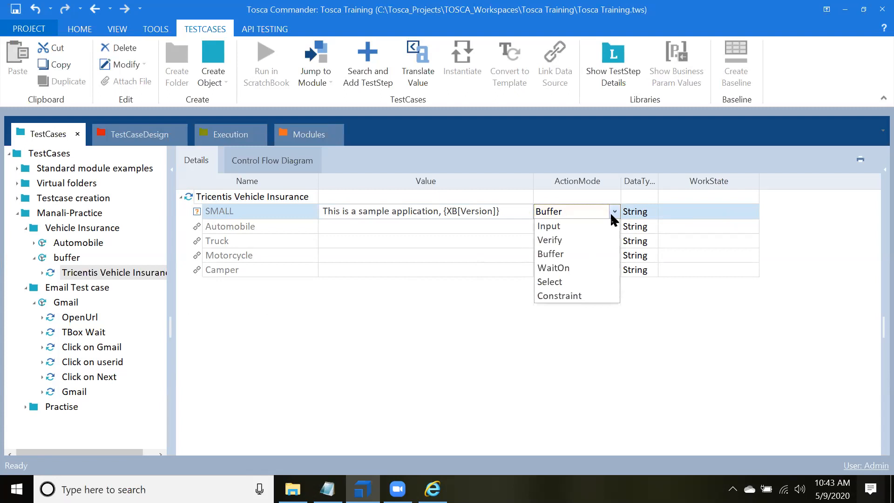
click(563, 239)
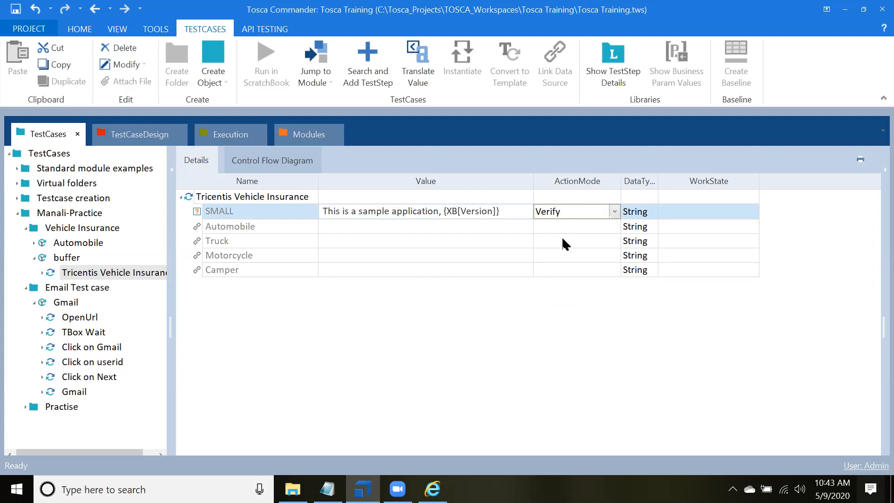
click(592, 341)
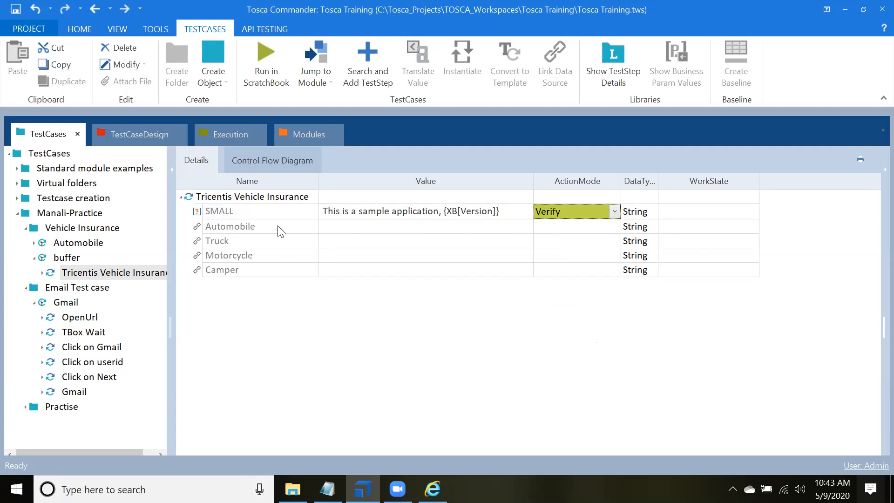
Step: Run the Tricentis Vehicle Insurance test step in ScratchBook, read the SMALL element's full log info, and close the results
right_click(261, 194)
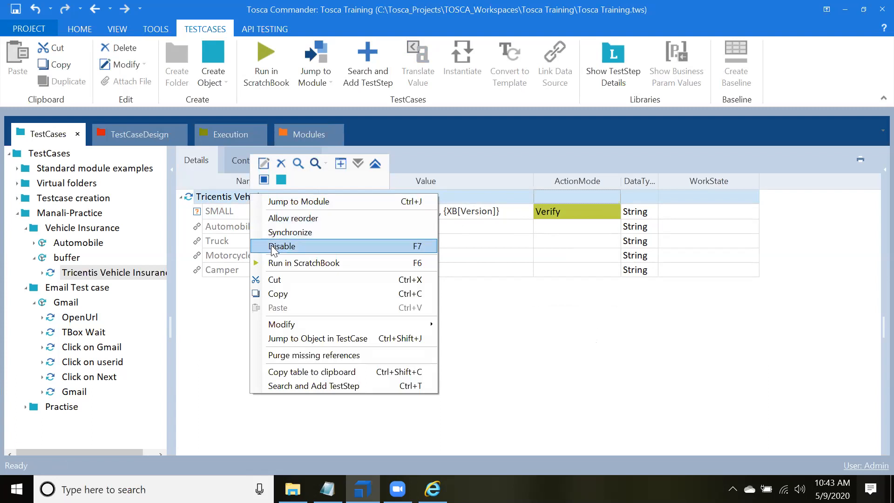
click(277, 263)
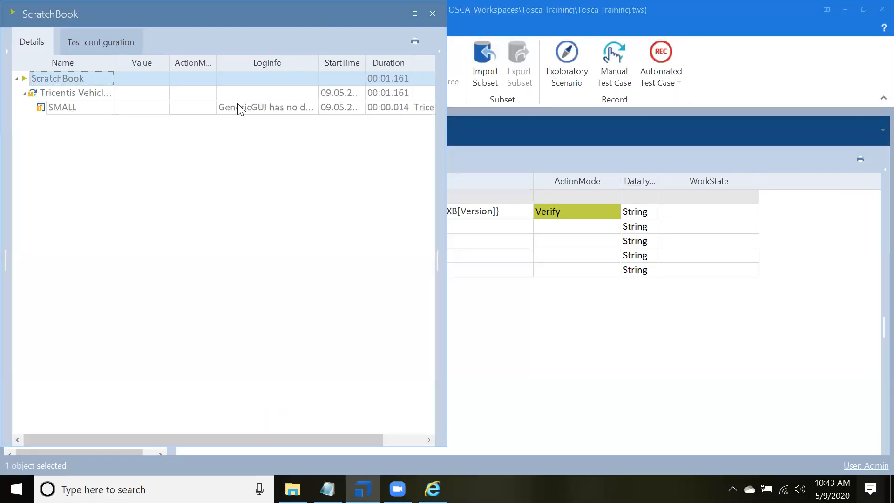
click(246, 110)
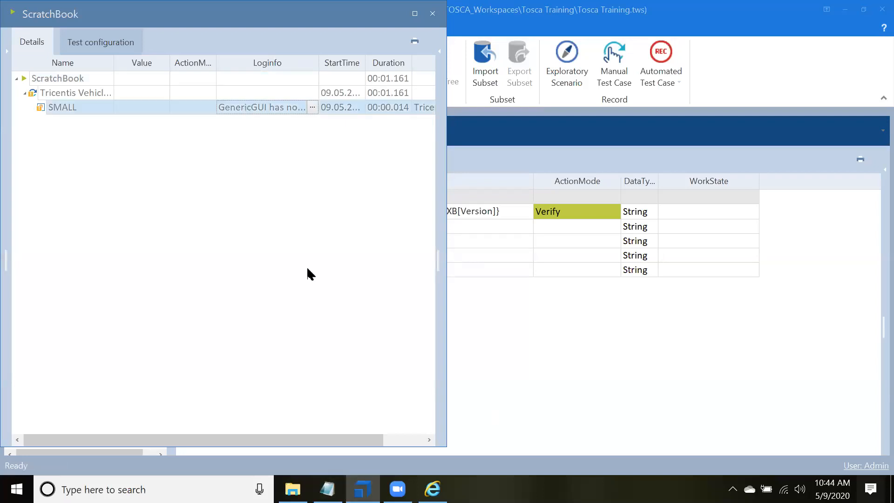
click(313, 108)
click(312, 110)
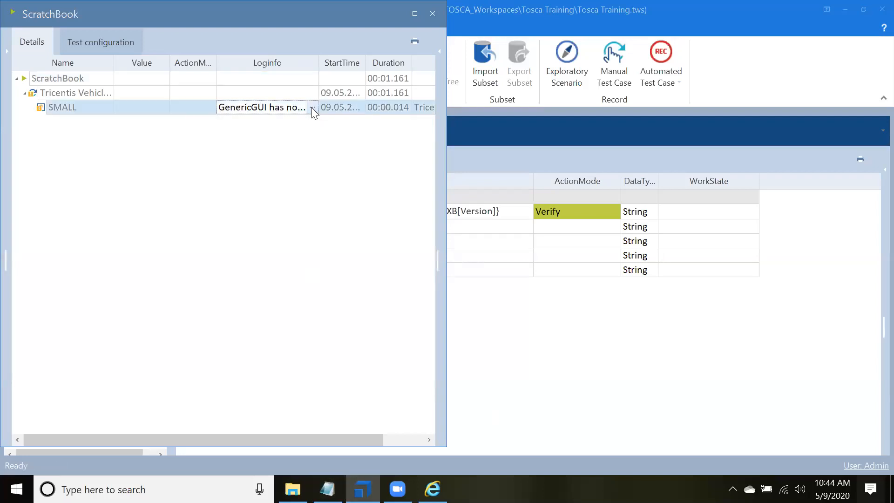
click(312, 110)
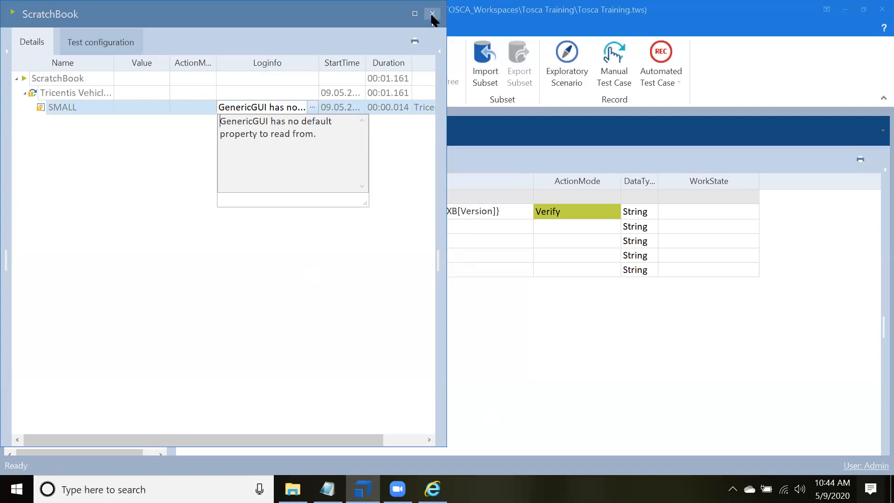
click(432, 14)
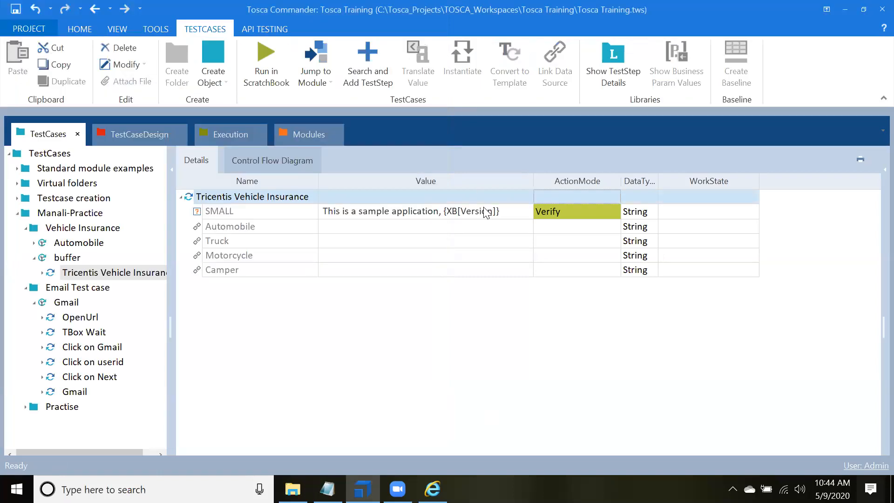
Step: Make the SMALL verification compare the InnerText property using ==, and widen the Value column to fit the whole expression
click(486, 213)
click(525, 211)
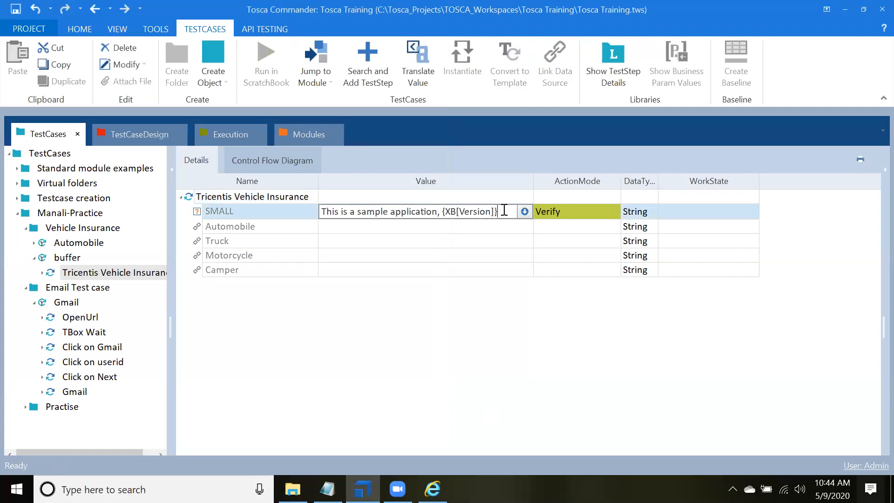
drag(499, 211, 222, 208)
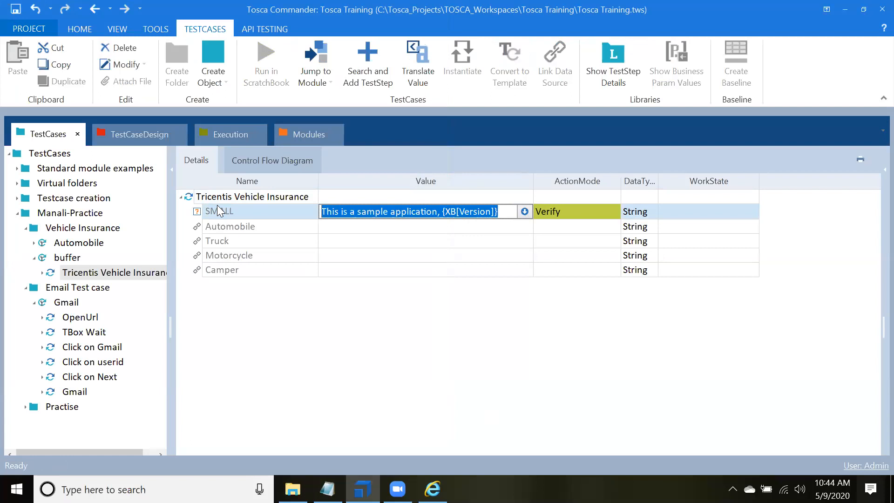
click(222, 206)
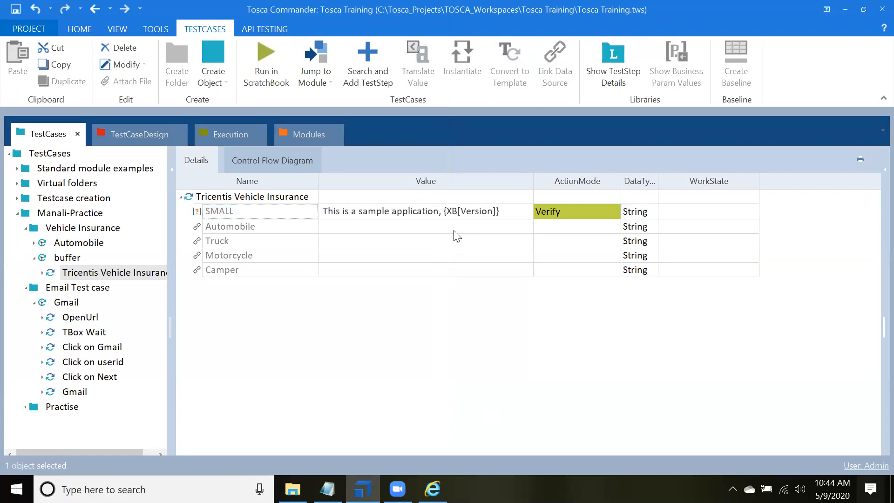
click(520, 214)
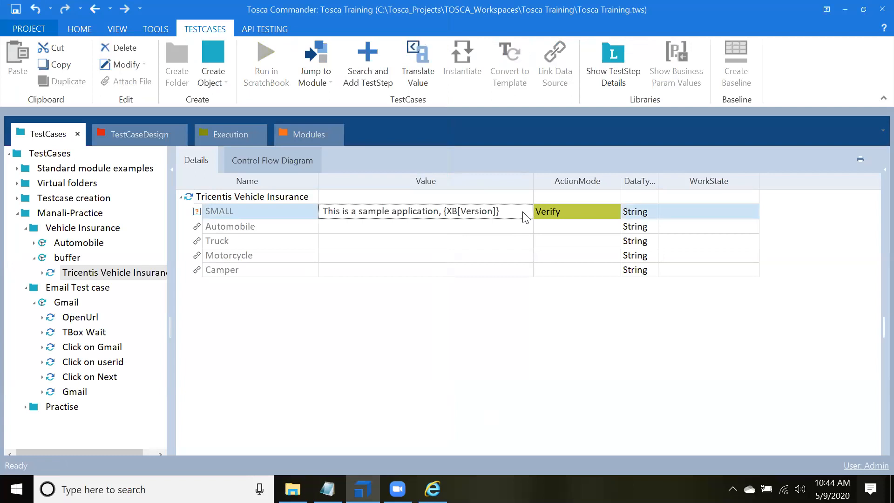
click(525, 215)
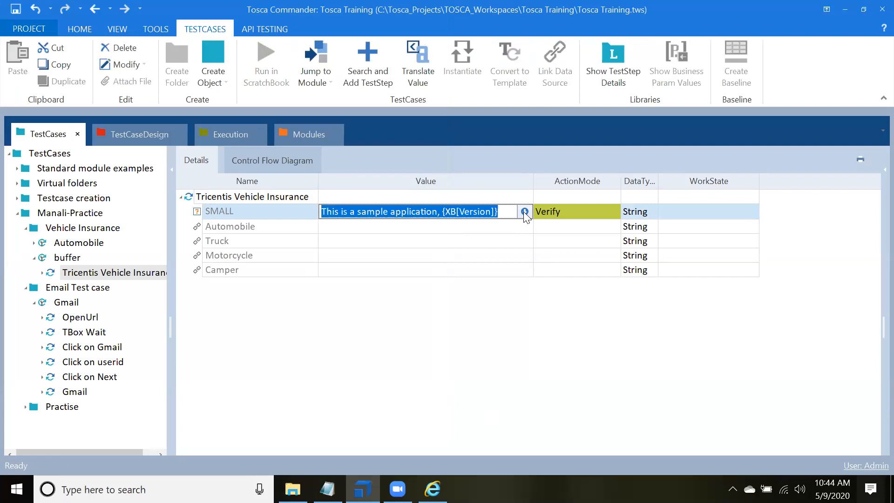
click(523, 212)
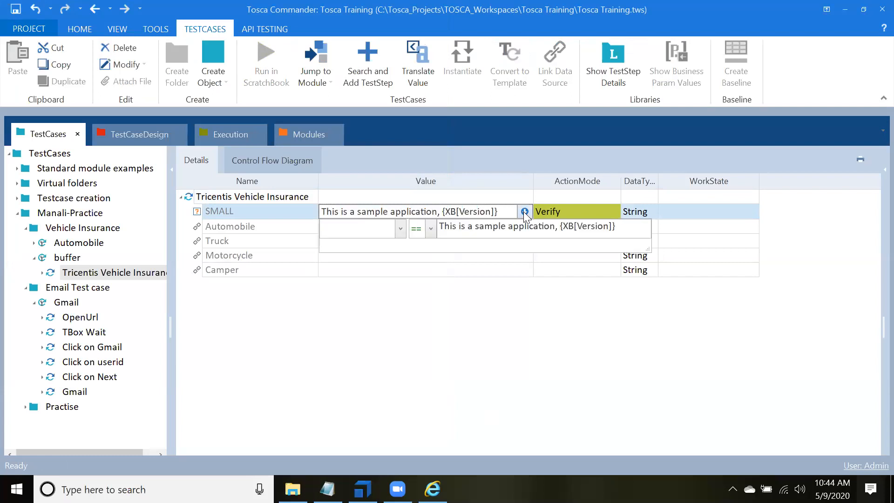
click(400, 229)
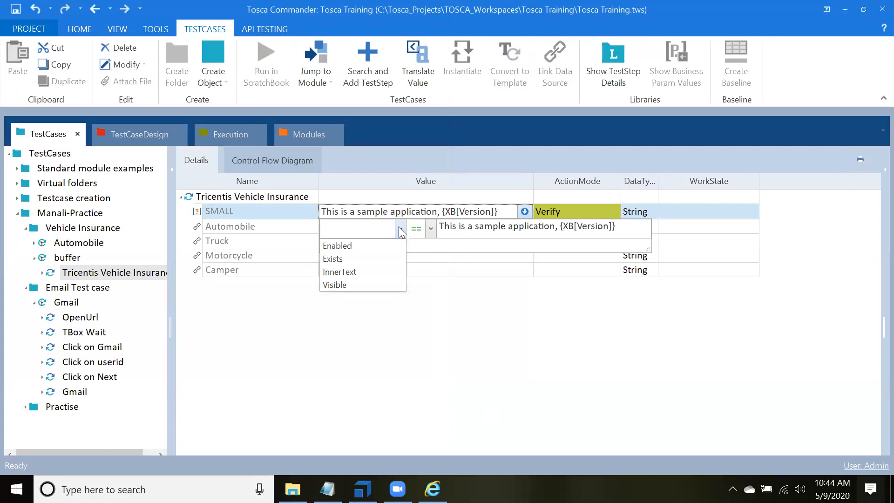
click(339, 272)
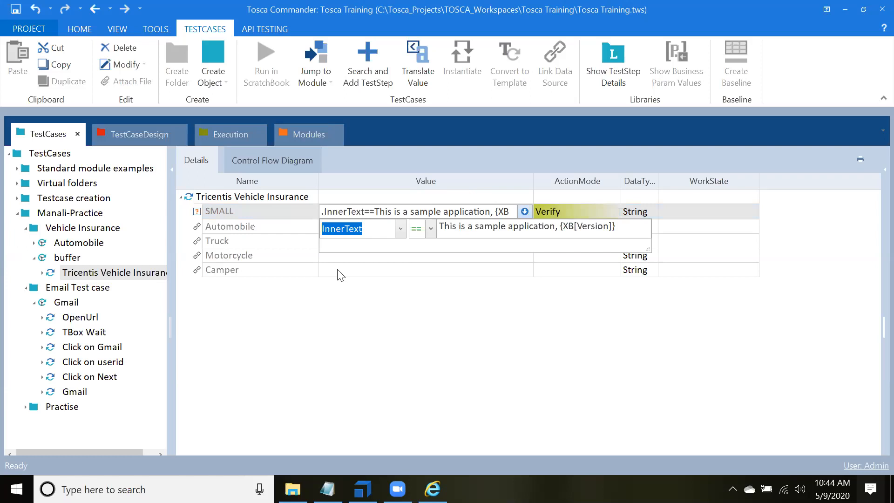
click(419, 326)
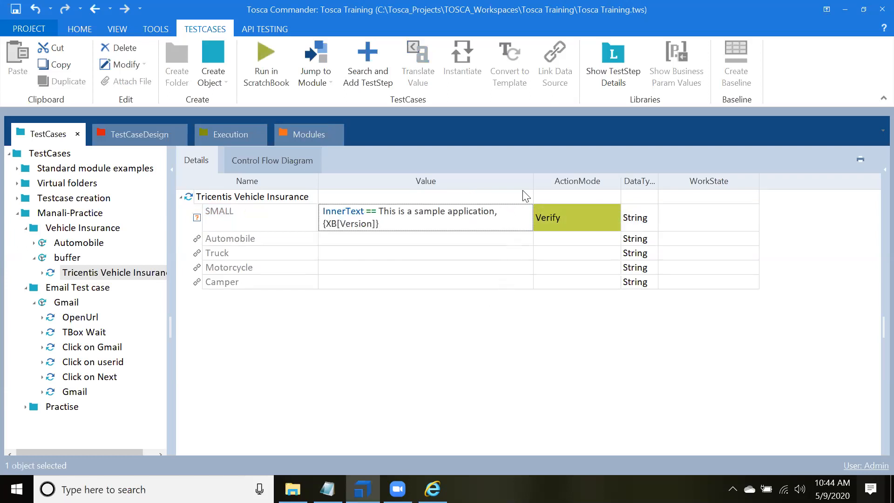
drag(531, 176, 529, 177)
double_click(531, 178)
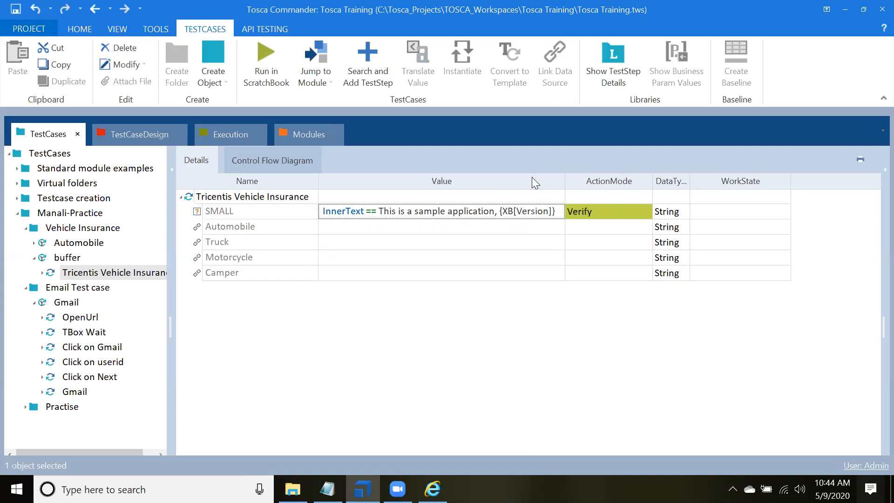
Step: Run the test step with the InnerText verification in ScratchBook and open the SMALL element's log info
right_click(222, 198)
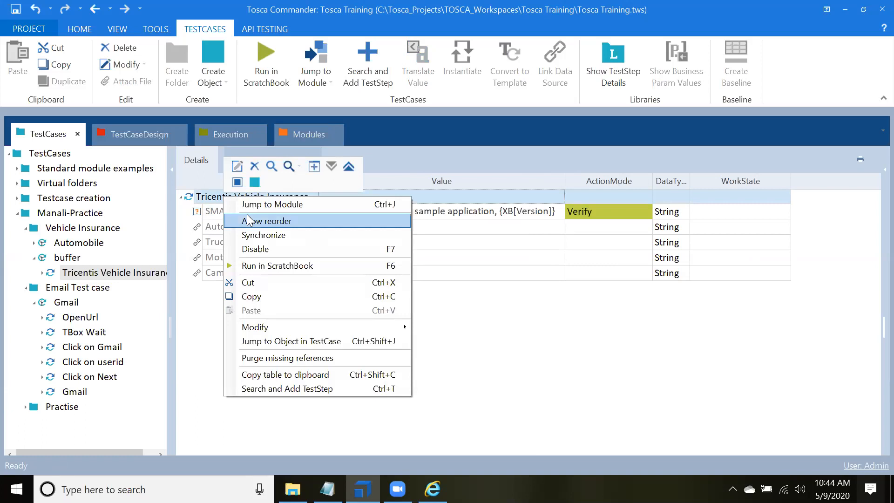
click(262, 266)
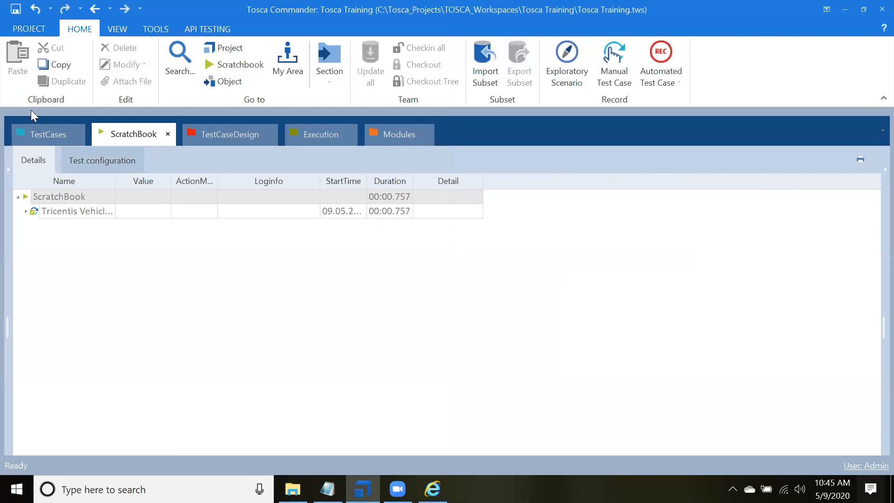
click(25, 211)
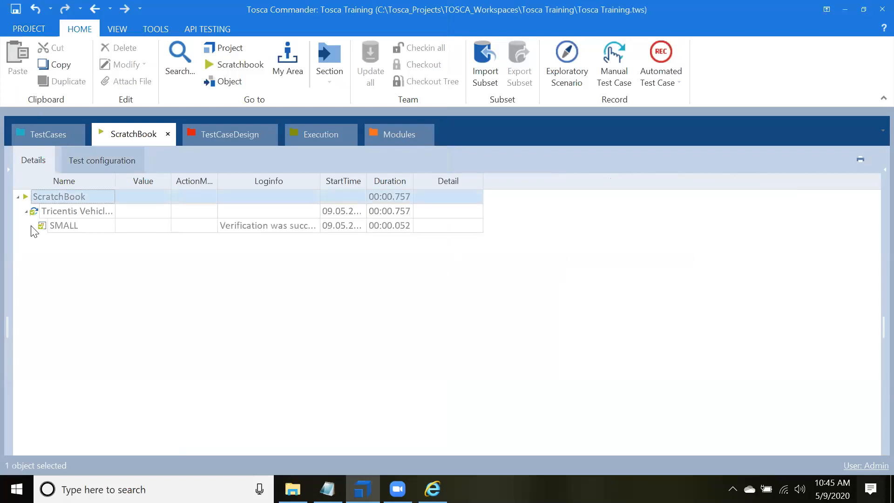
click(317, 225)
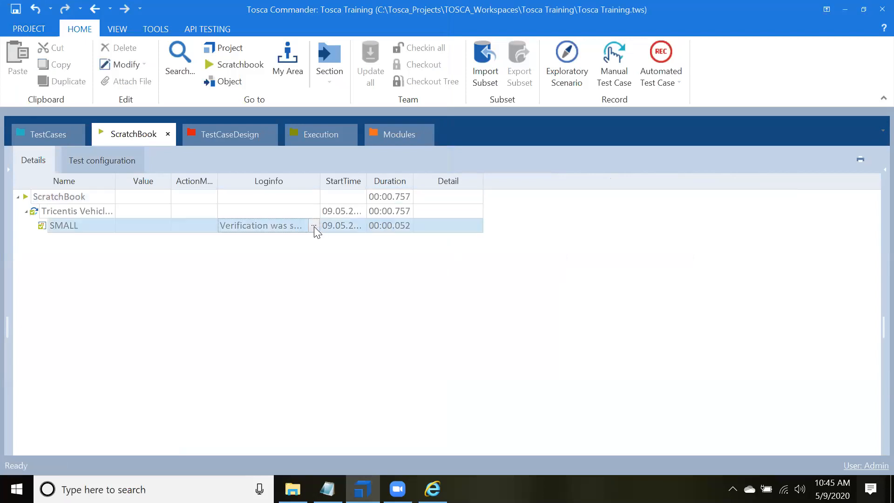
click(314, 225)
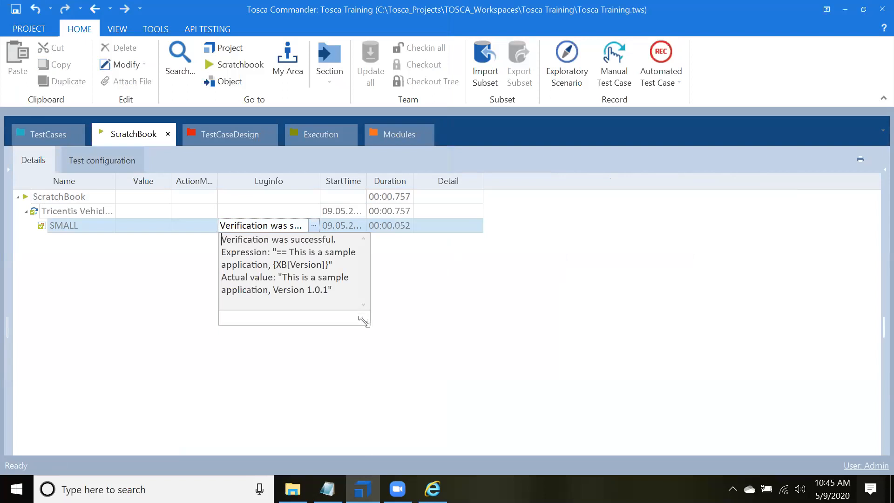
Step: Enlarge the log message and highlight its actual value and the Version buffer name in the expression
drag(366, 322, 577, 335)
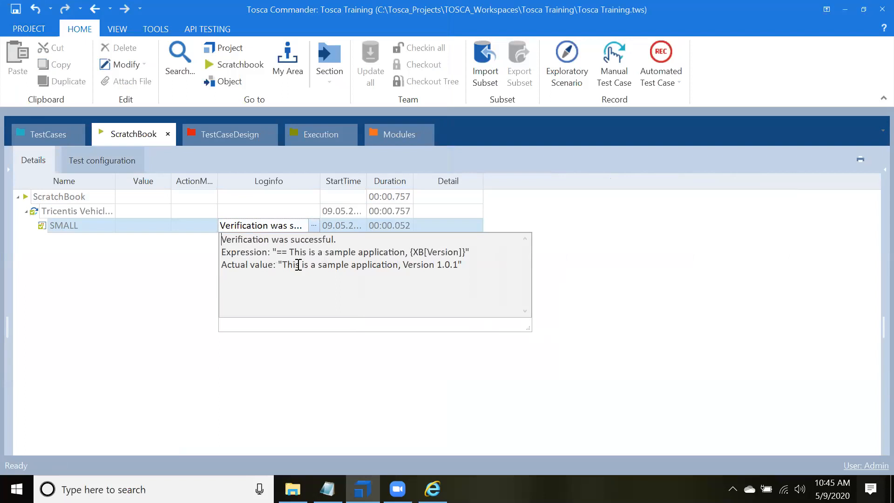
drag(282, 264, 445, 267)
drag(446, 268, 460, 265)
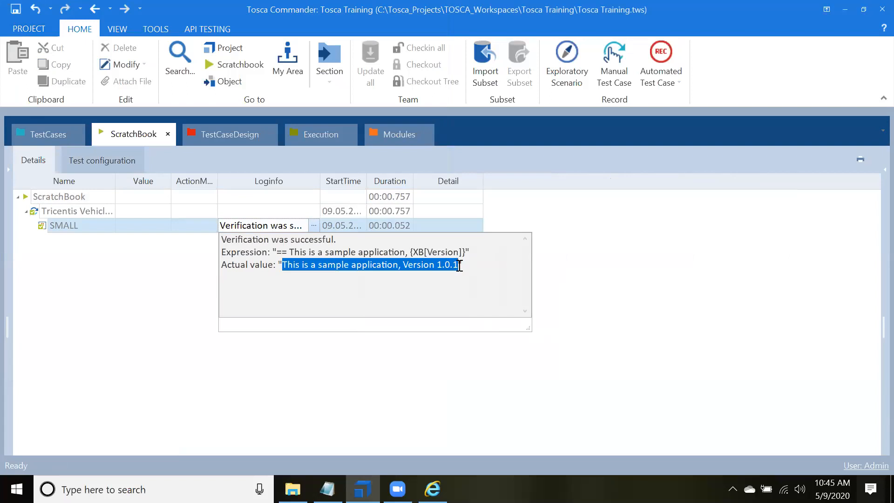
drag(424, 253, 453, 252)
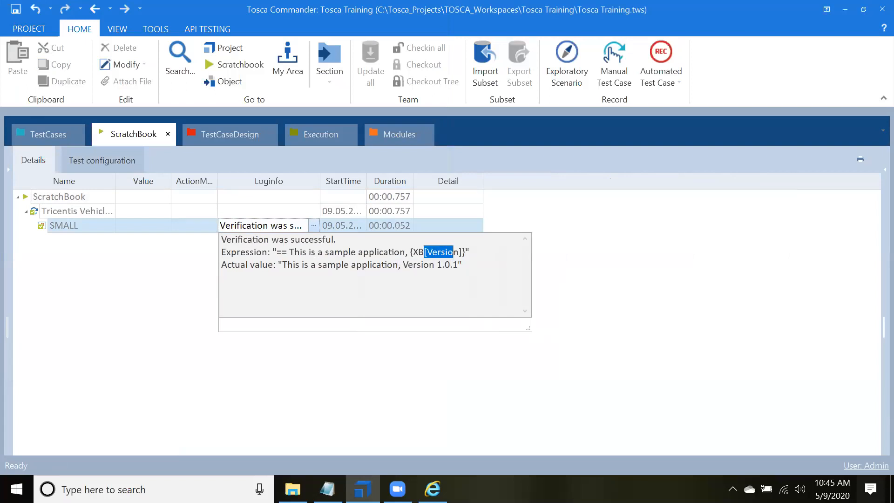
Step: Open the Tosca settings, examine the stored buffers under Engine, and close the settings window
click(29, 31)
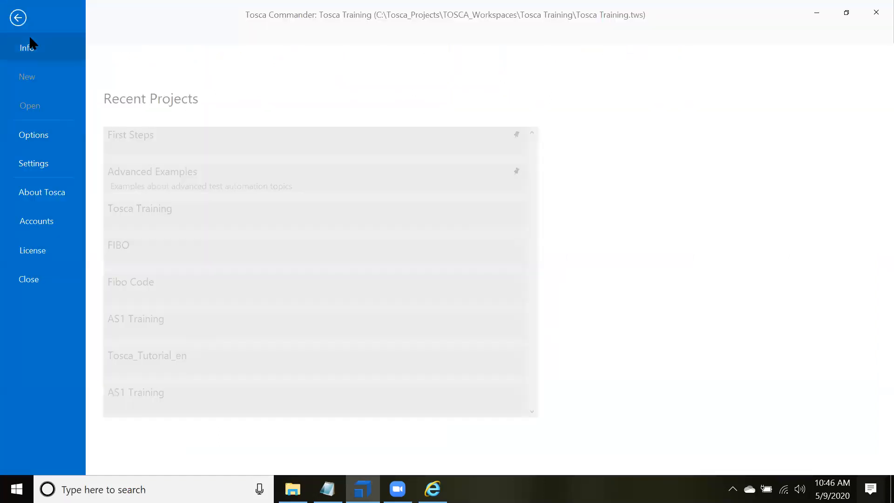
key(Escape)
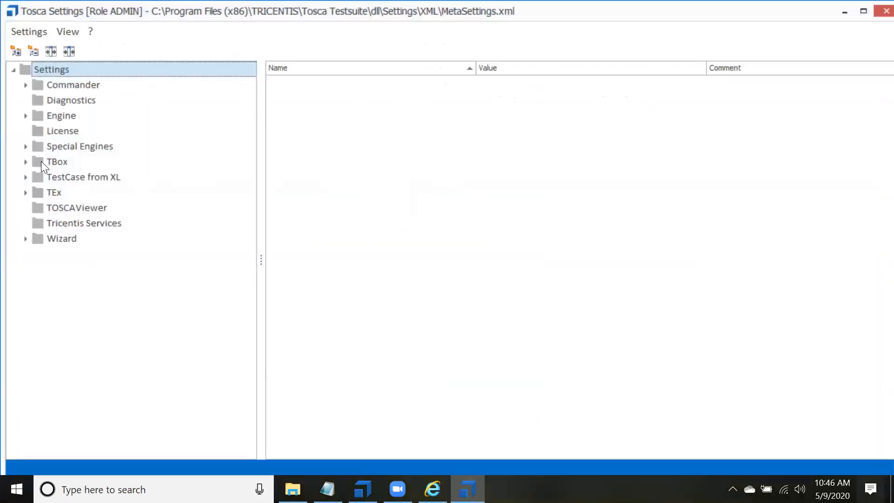
click(48, 121)
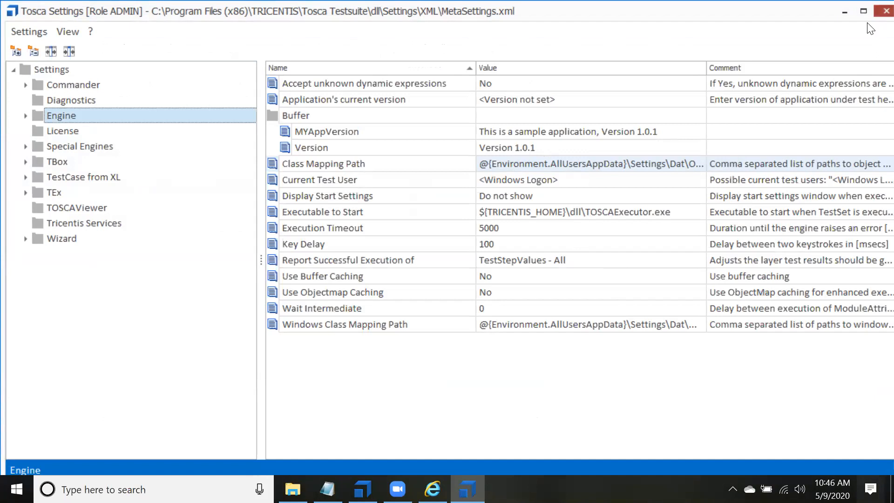
click(871, 10)
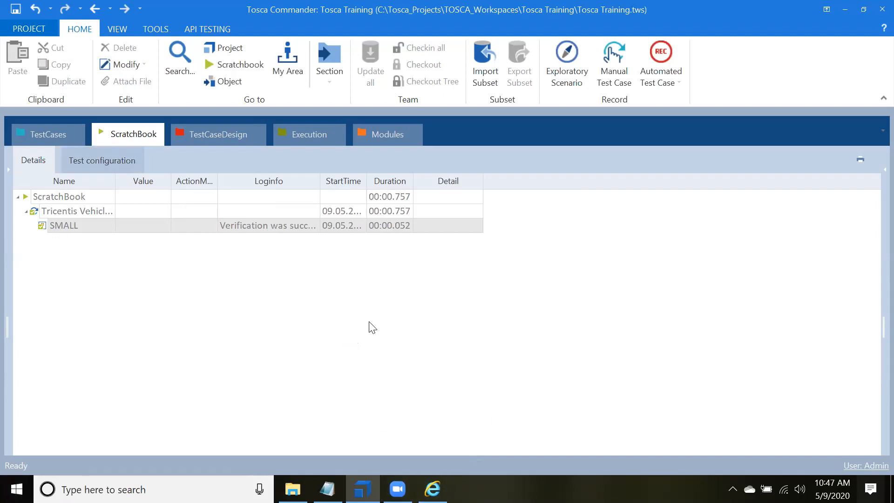
Step: Rename the buffer test case in the Vehicle Insurance folder as Explict Buffer
click(27, 128)
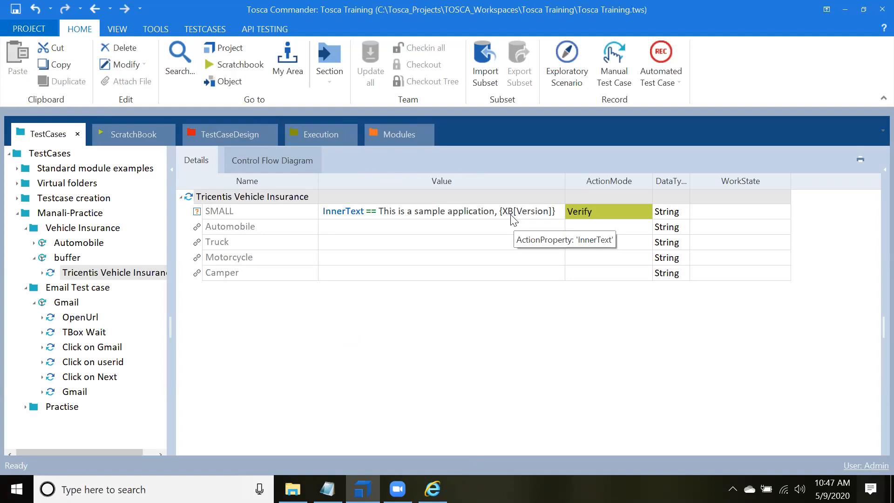
click(70, 258)
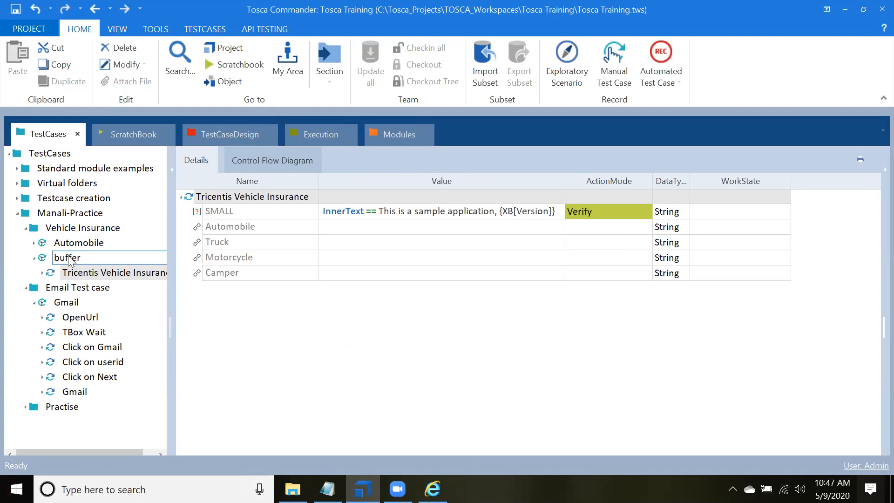
key(Return)
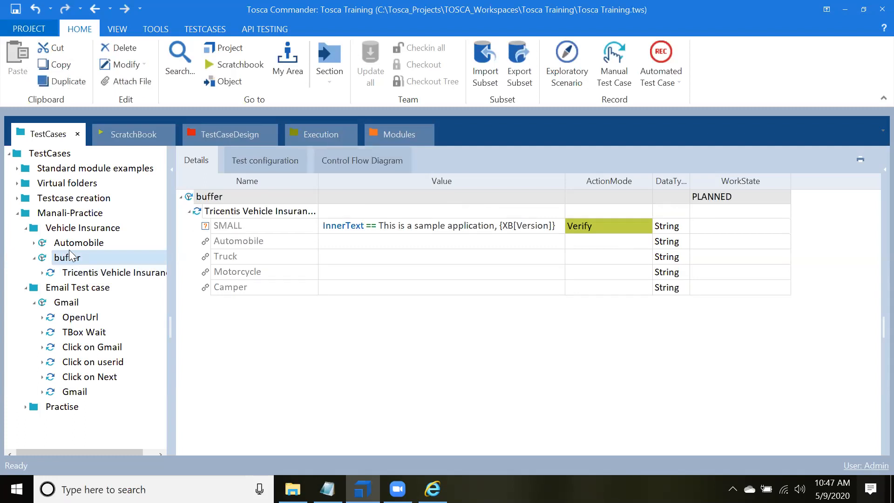
double_click(85, 259)
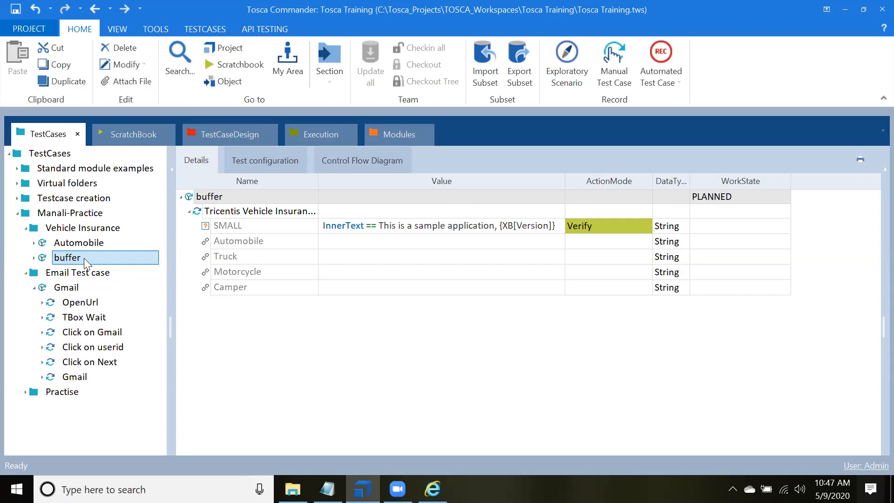
double_click(83, 256)
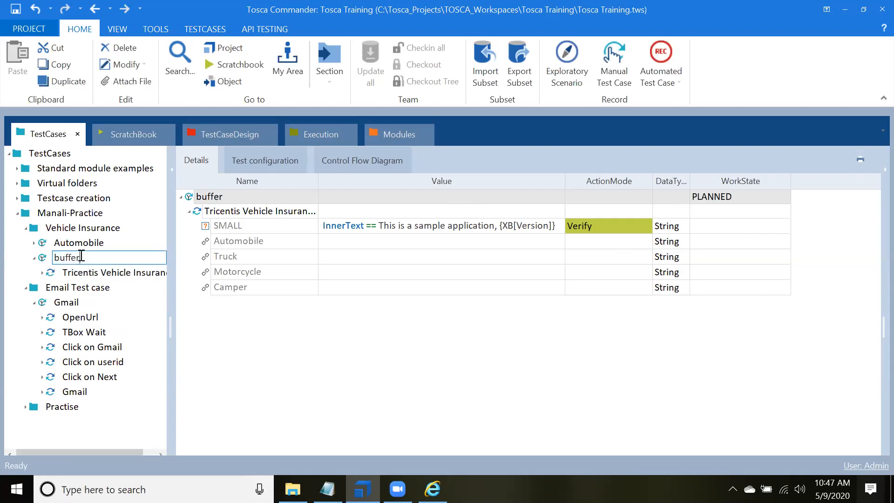
drag(81, 256, 22, 256)
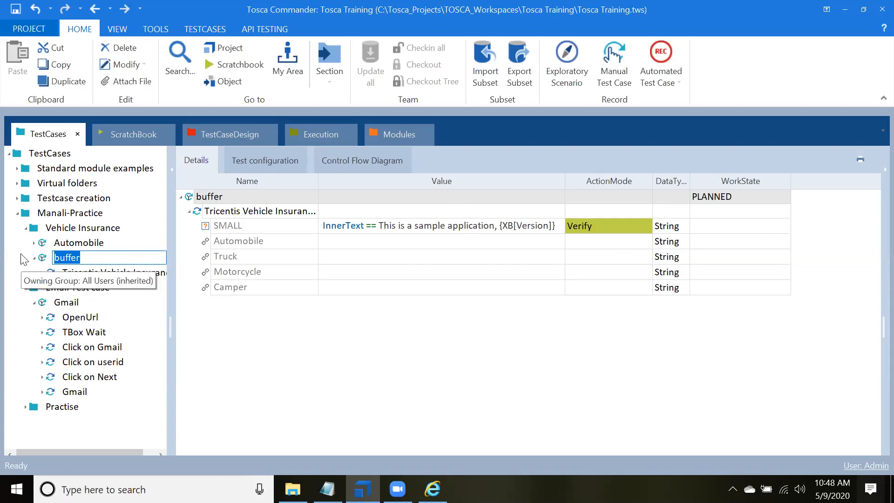
key(BackSpace)
text(Explict)
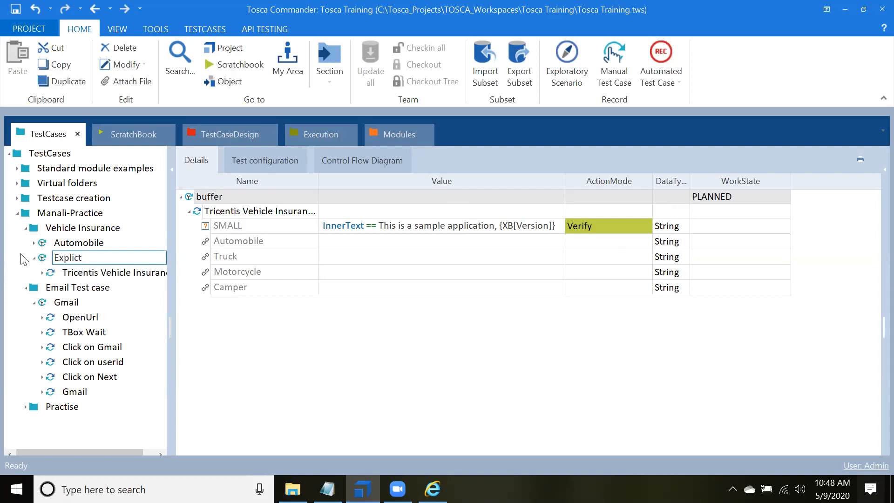
text( Buffer)
click(36, 260)
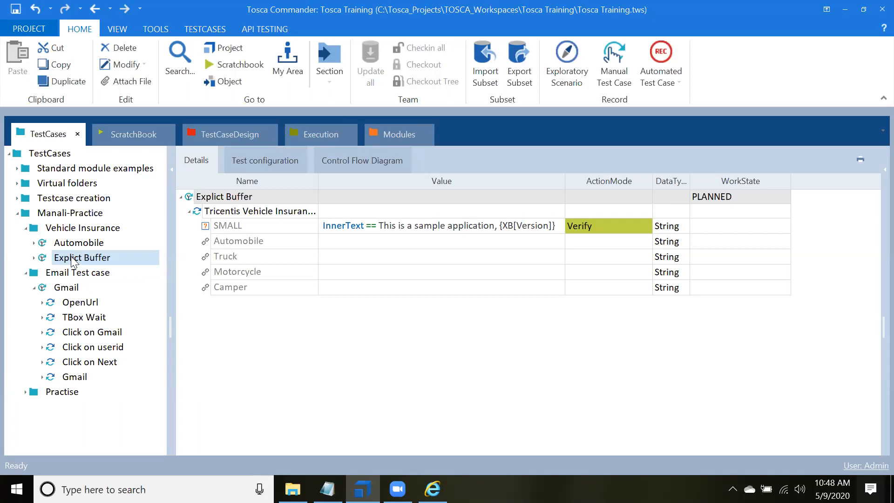
Step: Create a new test case named Partial buffer in the Vehicle Insurance folder
click(72, 228)
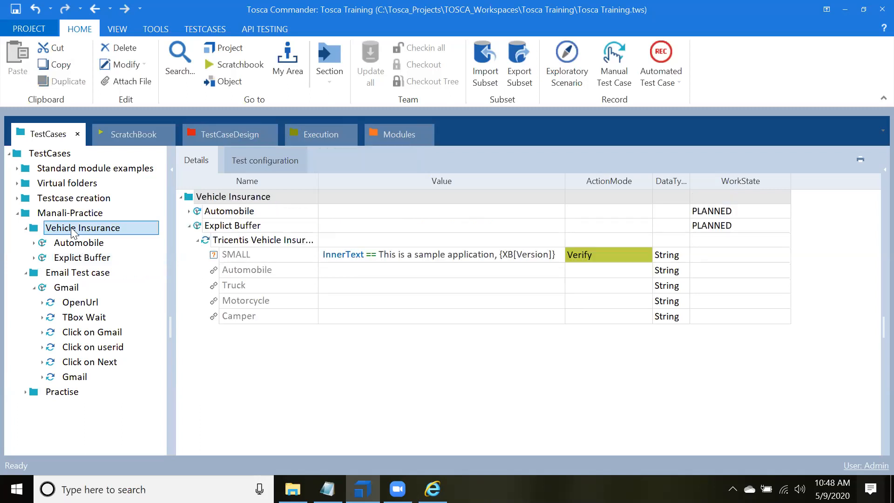
right_click(72, 231)
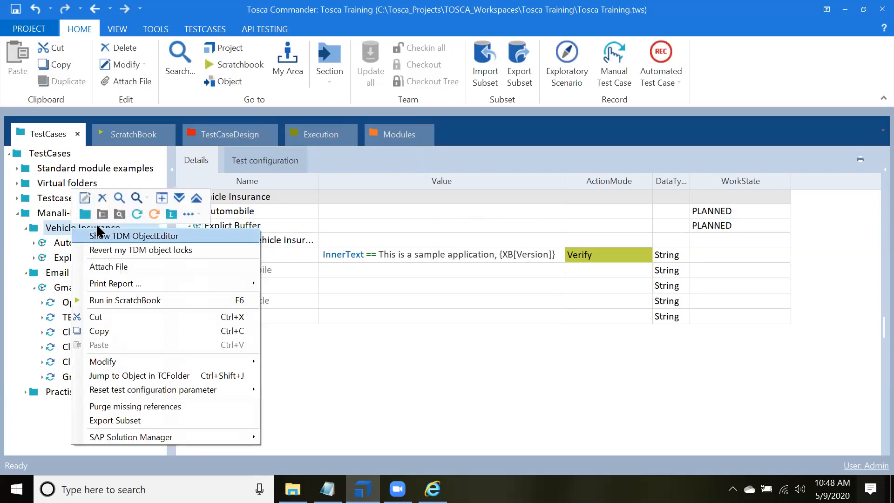
click(137, 214)
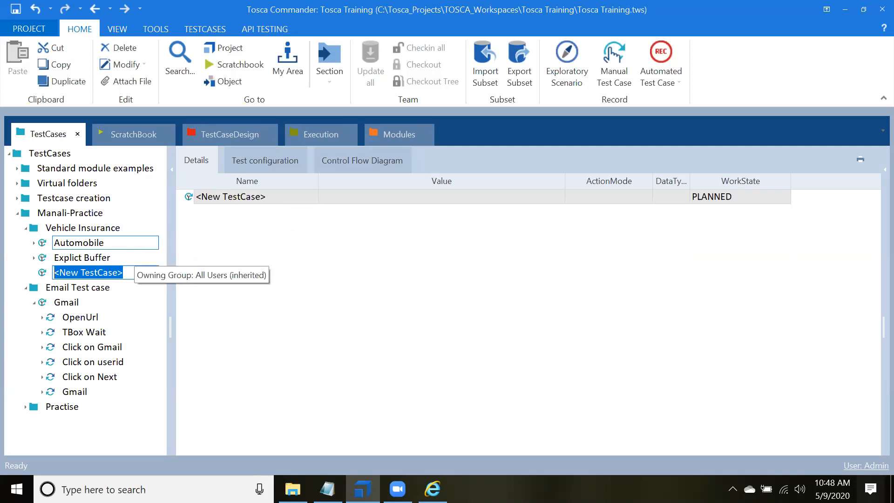
text(Partial b)
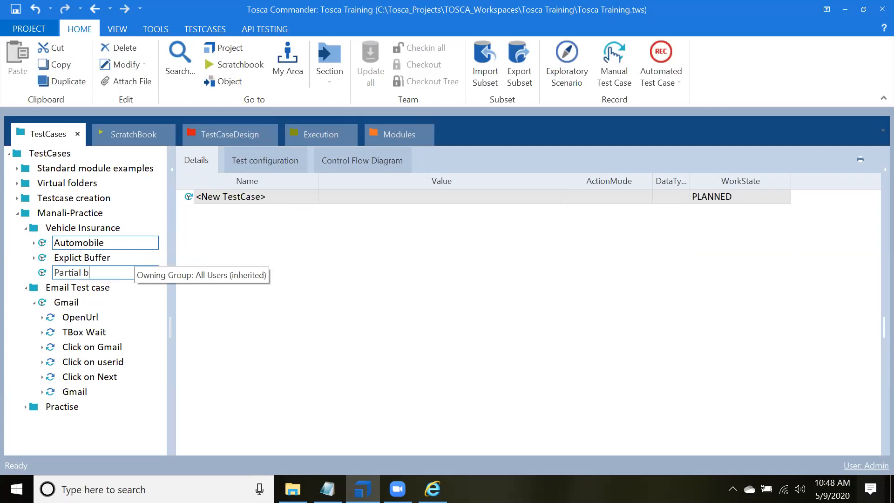
text(uffer)
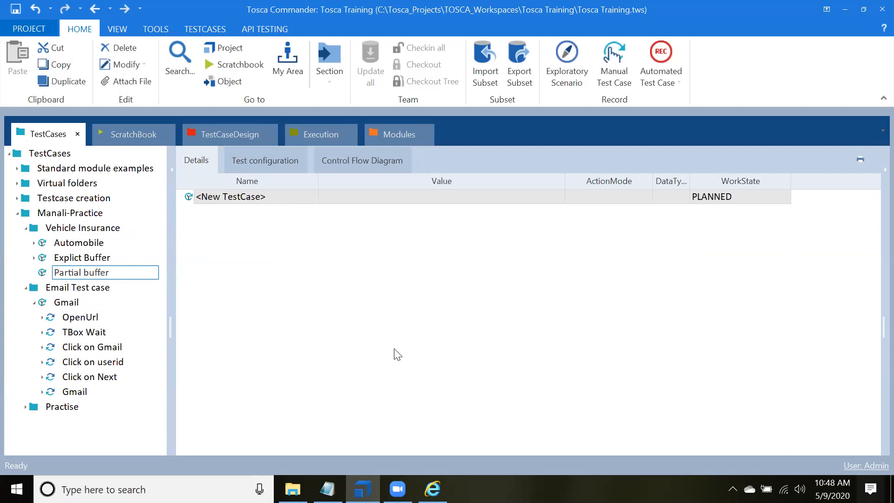
key(Return)
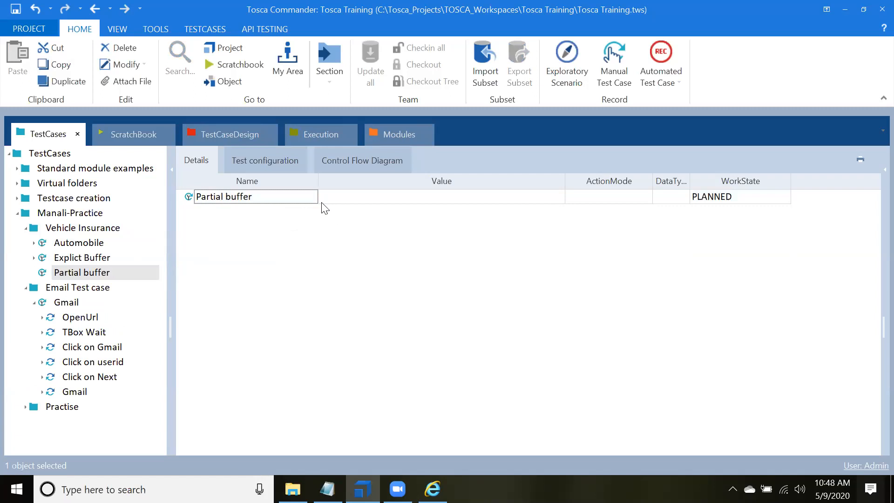
Step: Switch to the modules and expand Standard modules, TBox Automation Tools and Buffer Operations
click(377, 136)
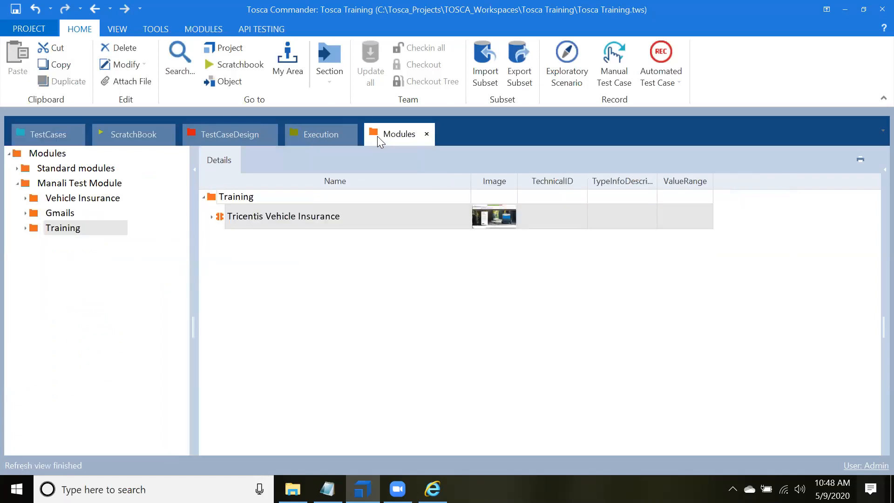
click(60, 153)
click(16, 168)
click(17, 168)
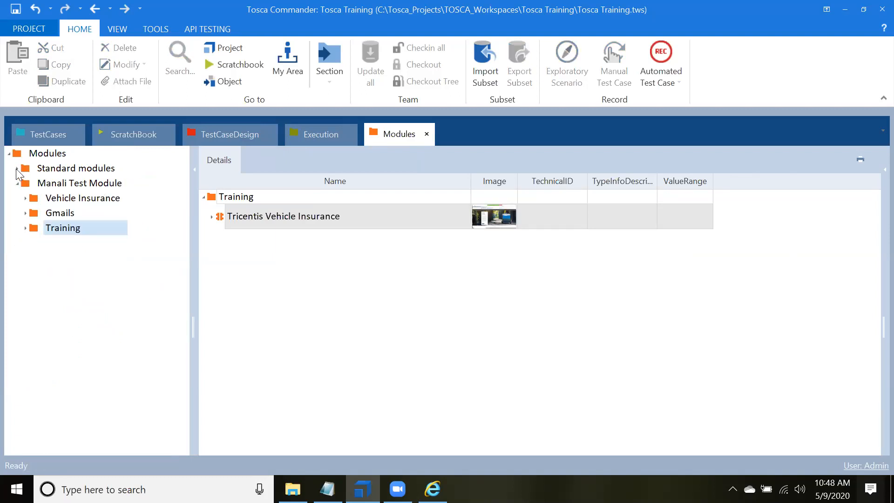
click(18, 169)
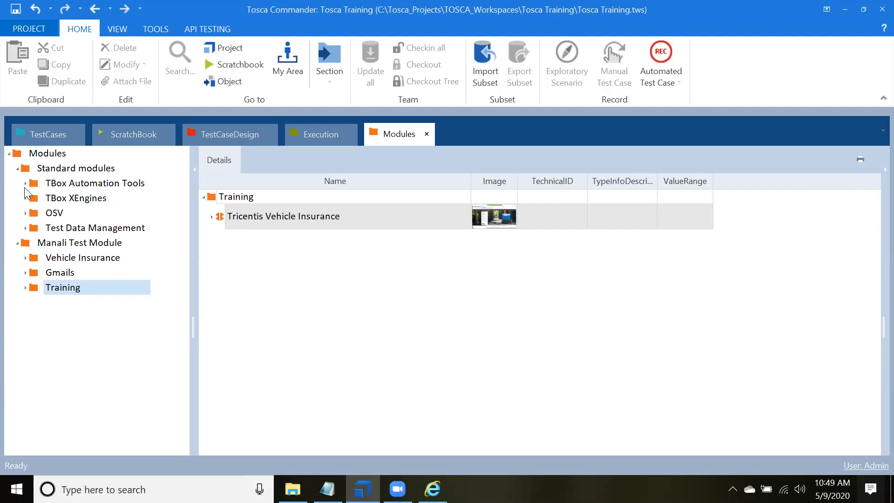
click(24, 184)
click(25, 184)
click(35, 214)
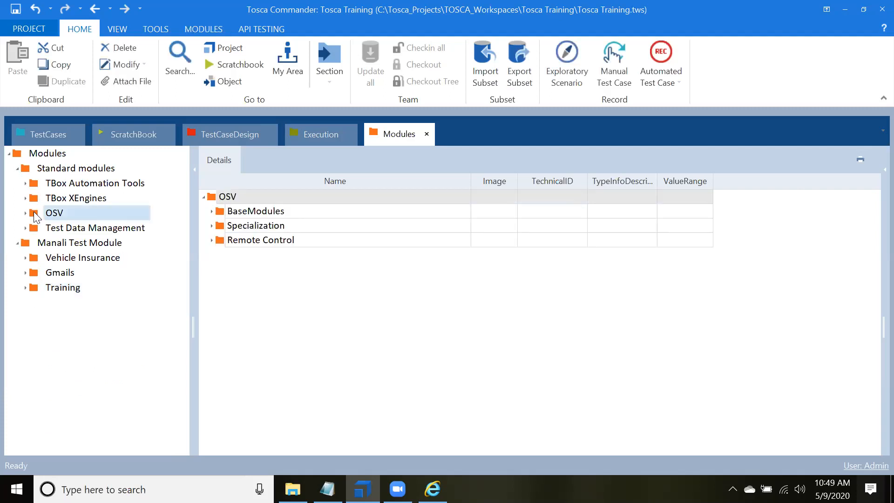
click(26, 184)
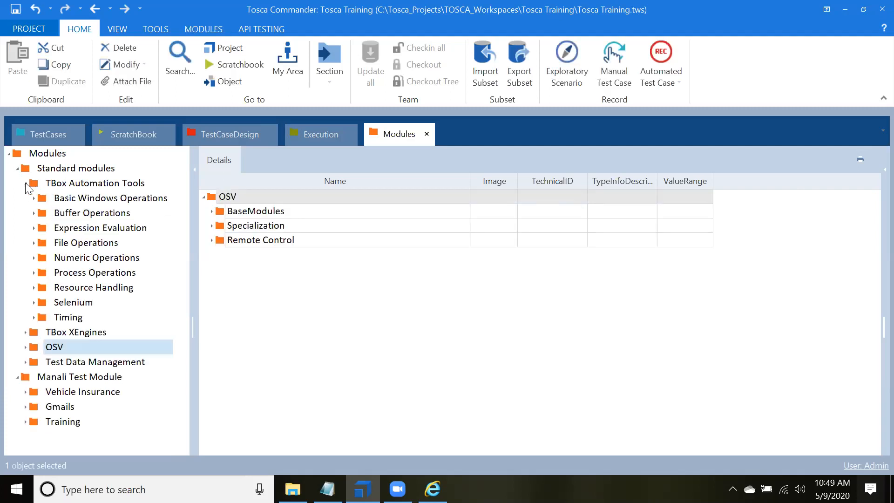
click(34, 213)
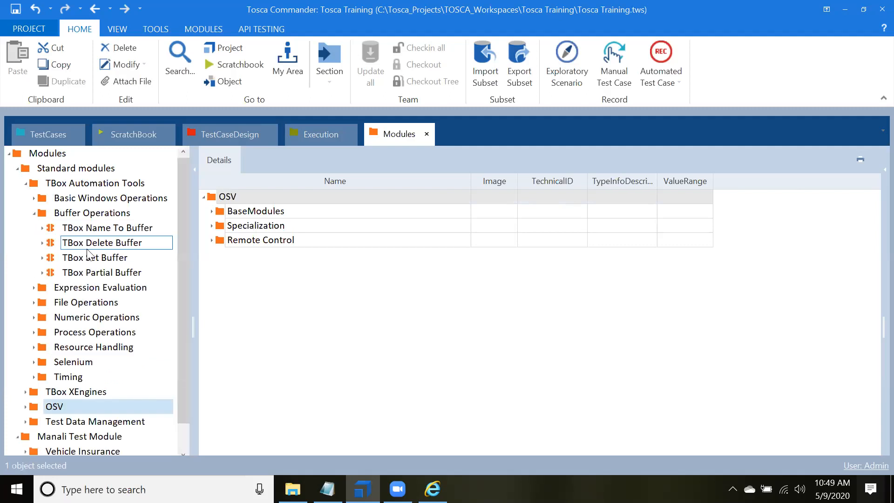
Step: Compare the TBox Set Buffer and TBox Partial Buffer modules, and add TBox Partial Buffer as a step of the Partial buffer test case
click(98, 271)
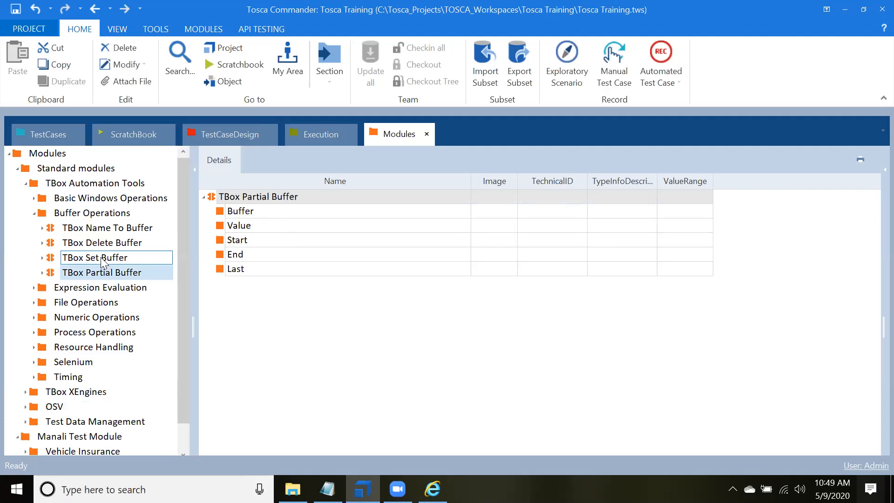
click(101, 257)
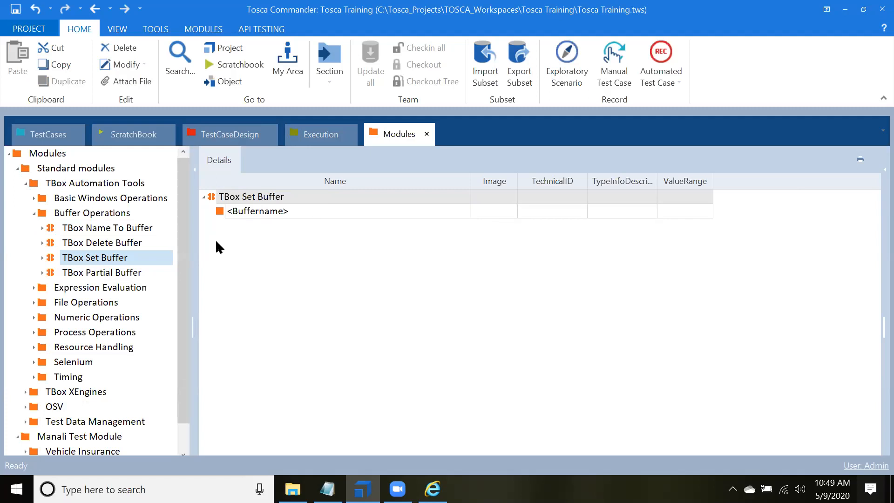
click(119, 273)
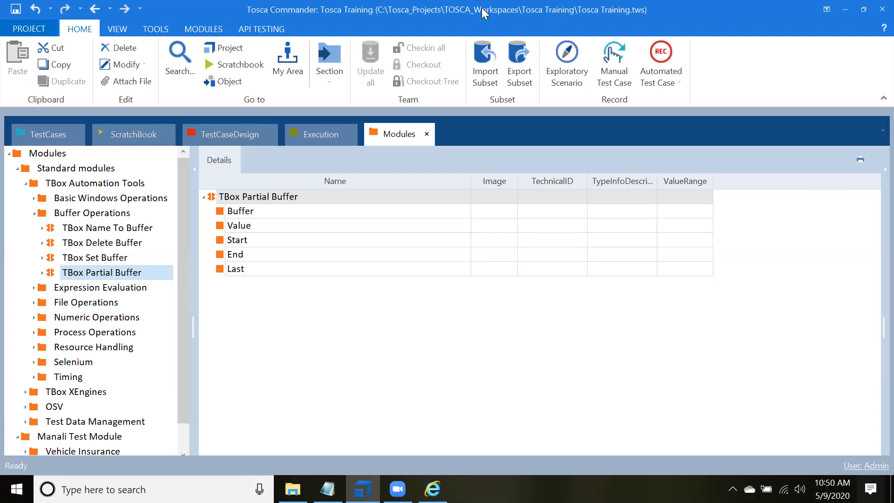
drag(55, 274, 90, 275)
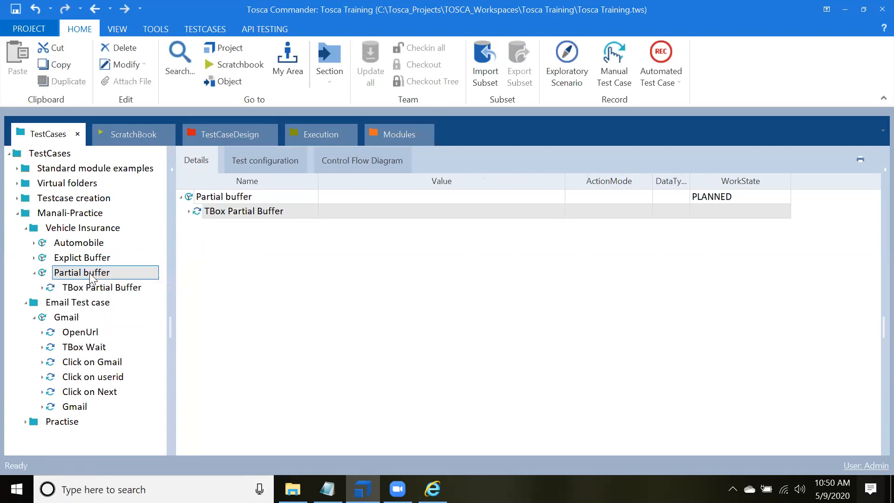
click(92, 287)
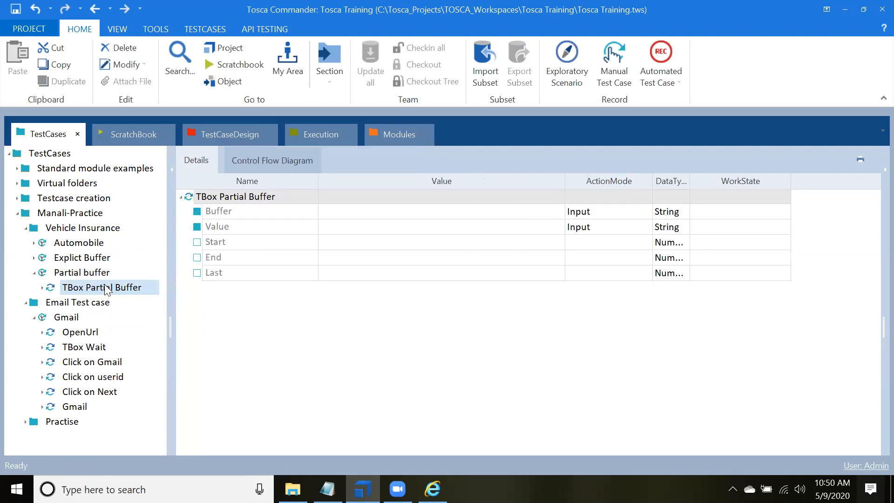
Step: Set the Buffer value of the TBox Partial Buffer step to {B[MYAppVersion]}
click(363, 200)
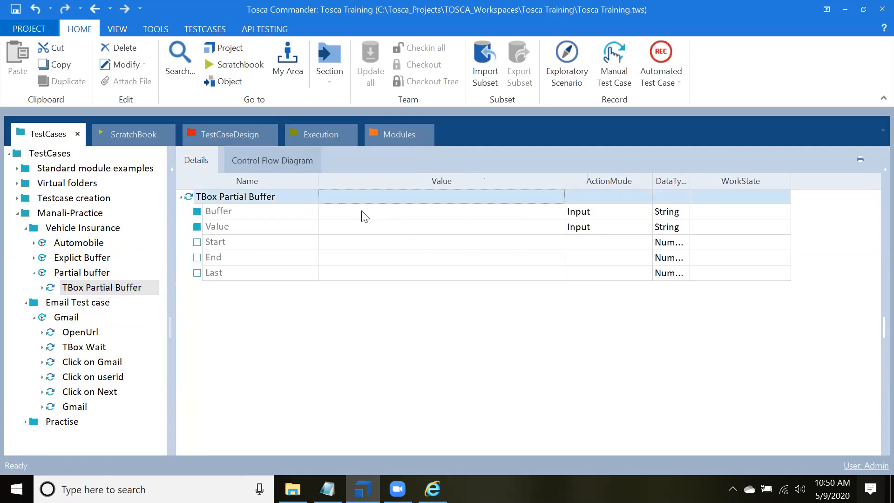
click(364, 214)
click(363, 213)
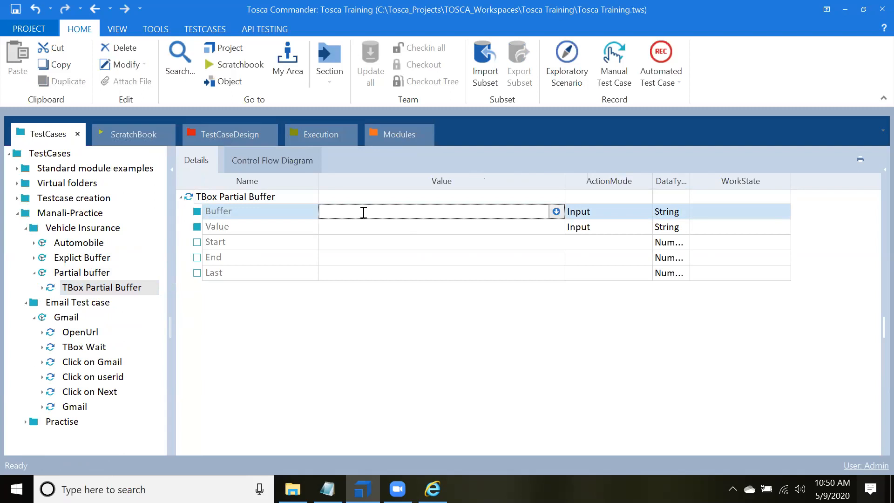
text({)
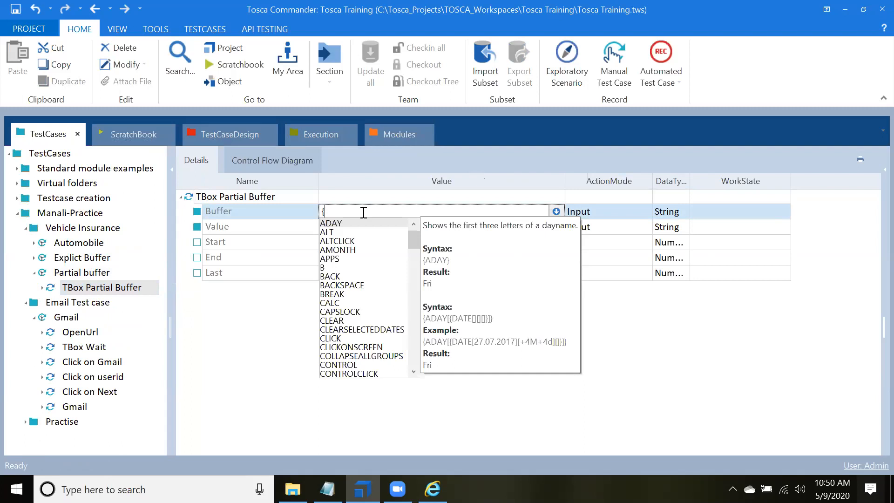
text(My)
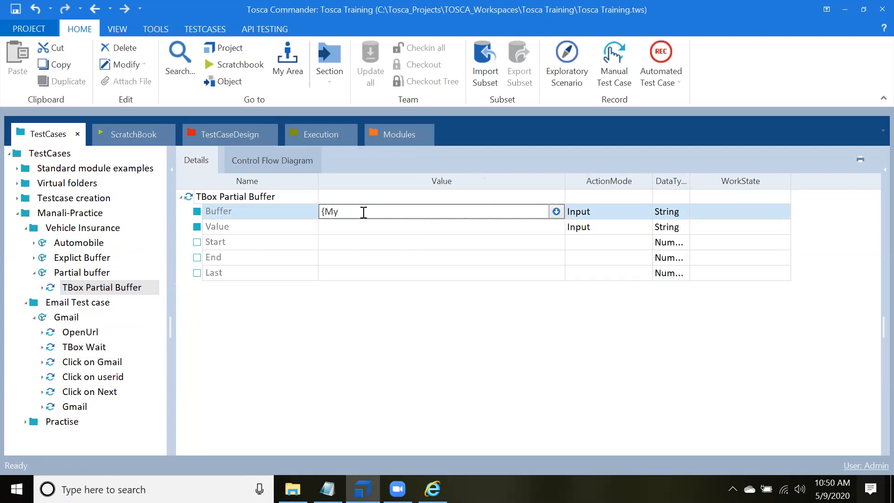
key(BackSpace)
key(BackSpace)
key(BackSpace)
text({B)
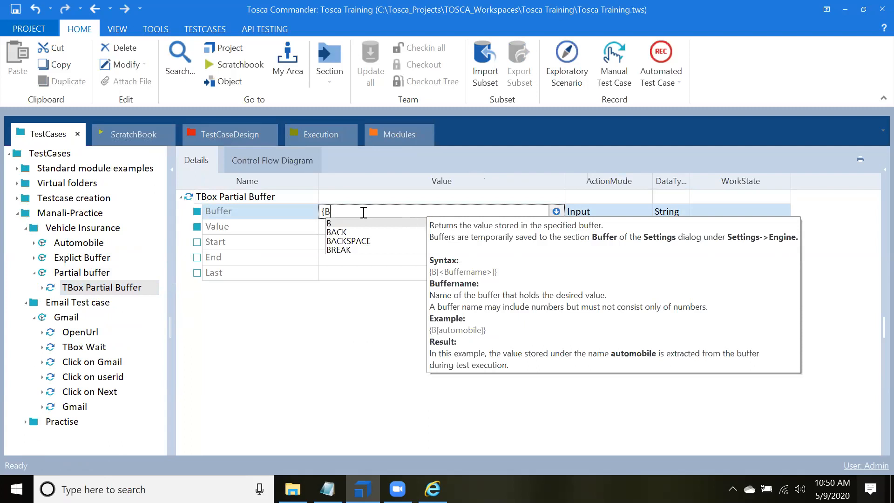
text([)
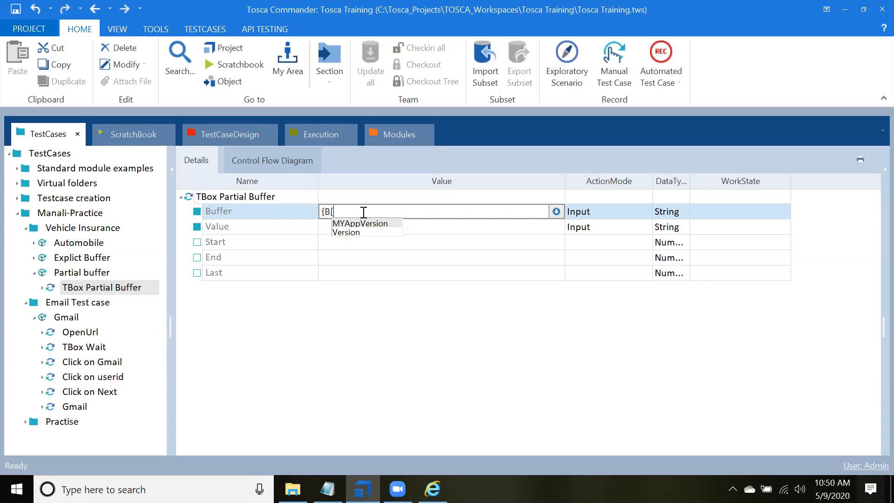
text(M)
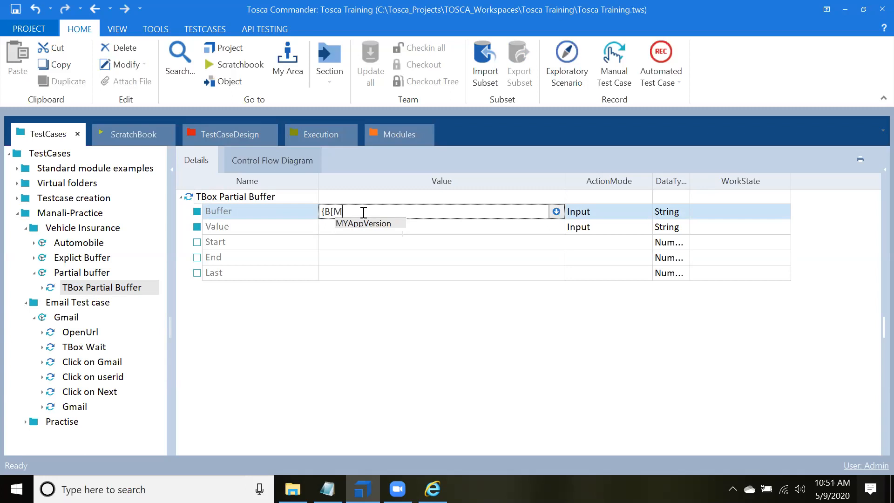
key(Return)
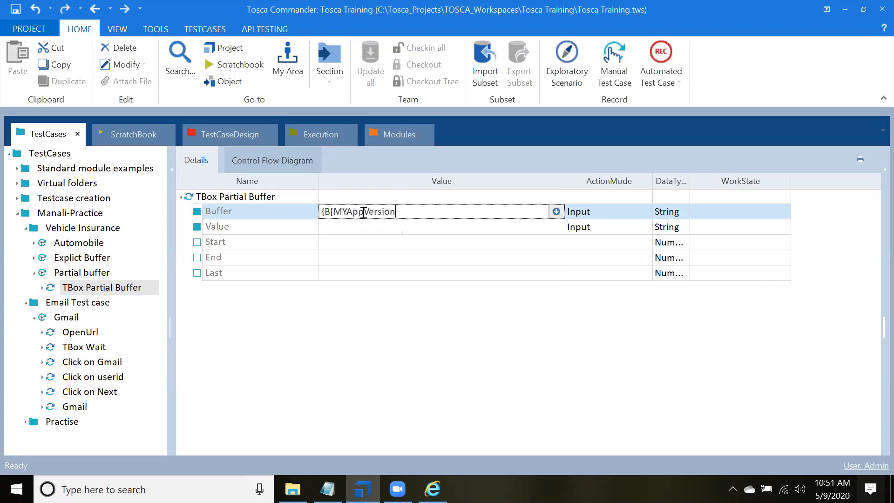
text(]})
Step: Enter Temp as the Value of the TBox Partial Buffer step
click(347, 228)
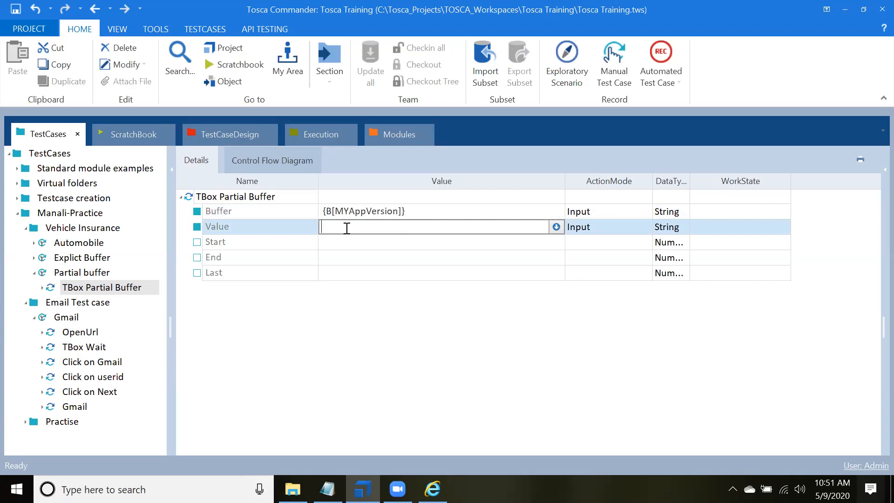
text(Temp)
click(380, 359)
Step: Switch to Notepad, paste the copied sample application text after the documentation link, highlight its version number 1.0.1, and return to Tosca Commander
mouse_move(327, 489)
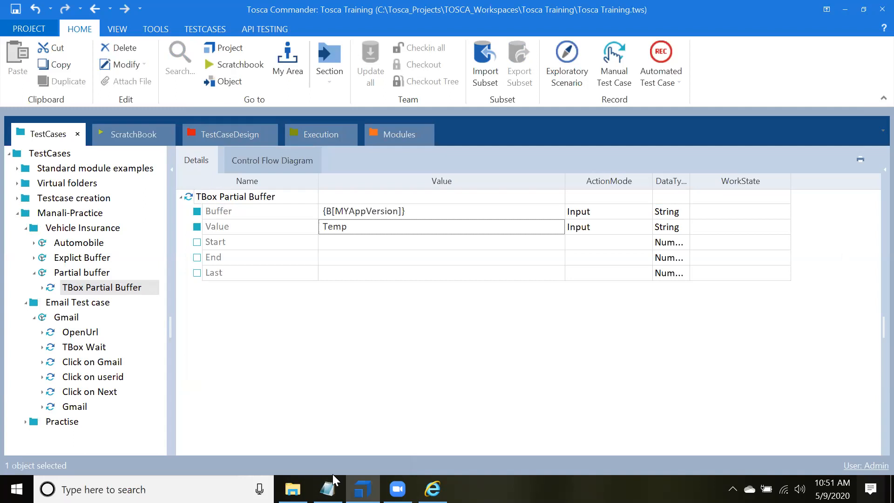
click(327, 489)
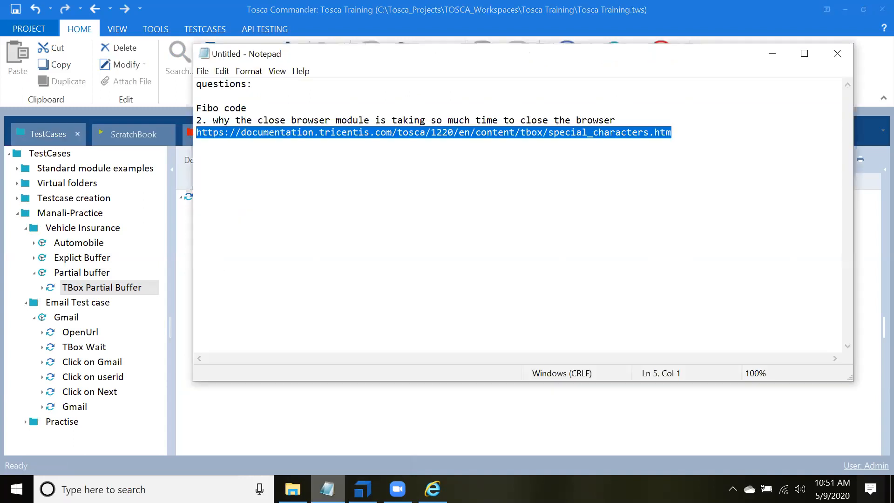
click(682, 134)
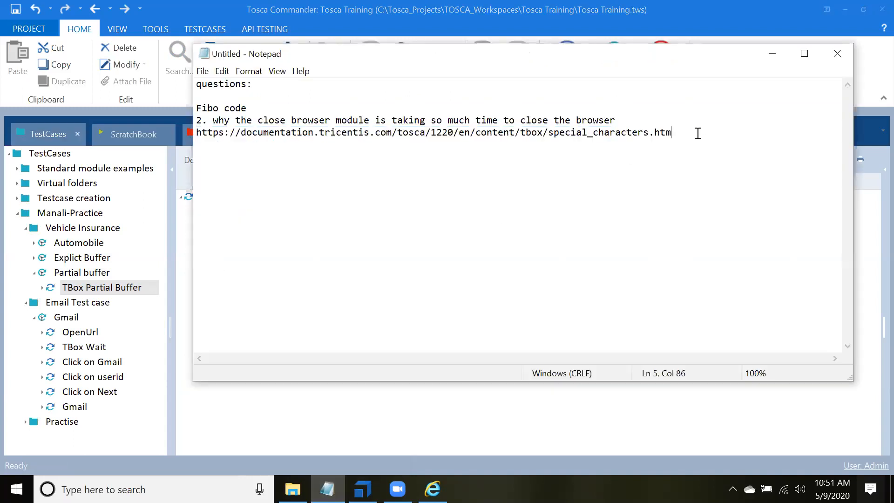
key(Return)
click(697, 133)
text(This is a sample application, Version 1.0.1)
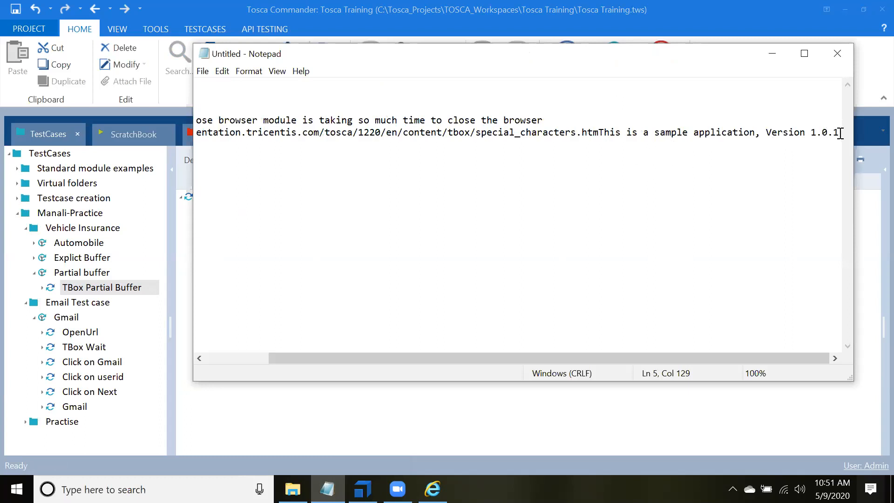
drag(840, 133, 804, 136)
click(774, 57)
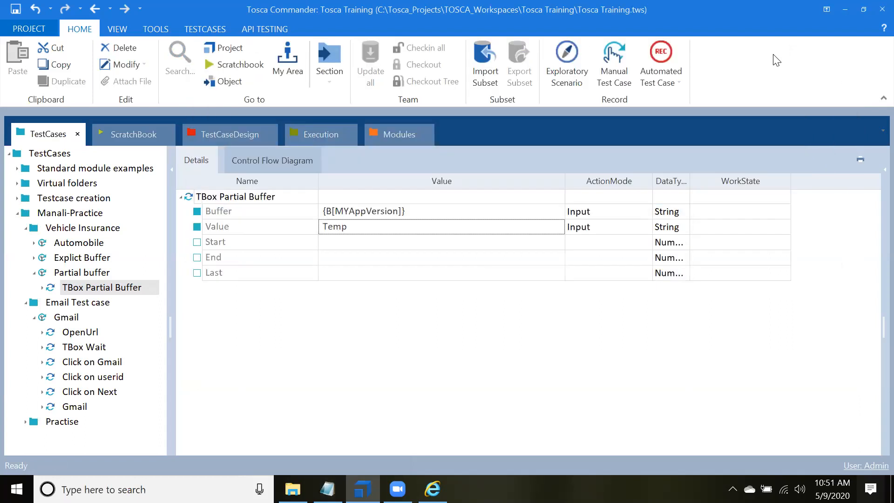
Step: Set the Last attribute of the TBox Partial Buffer step to 4
click(356, 273)
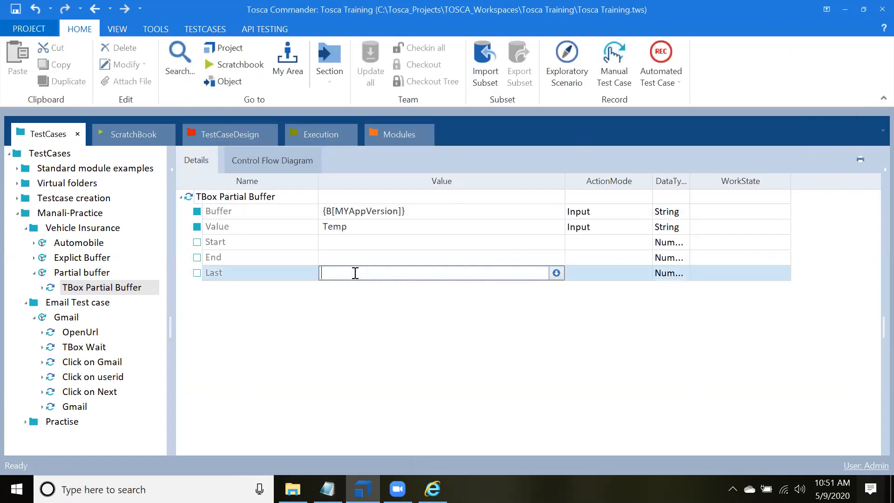
text(4)
click(387, 347)
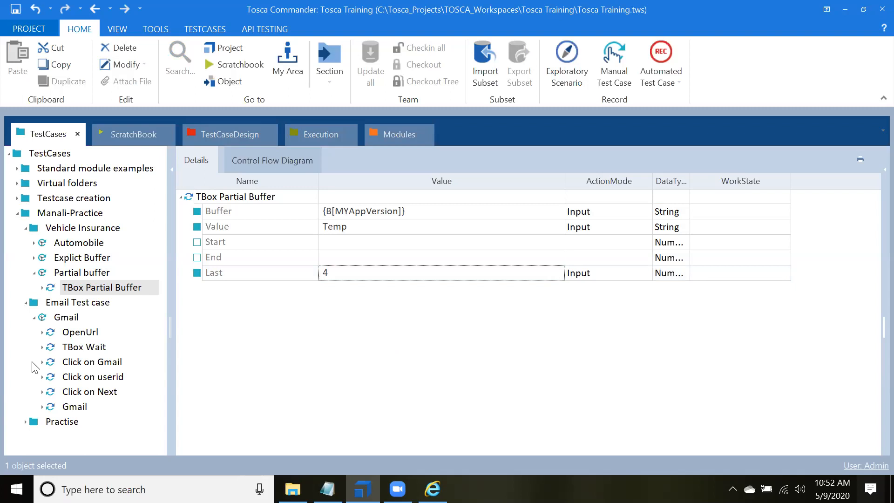
Step: Run the TBox Partial Buffer step in the ScratchBook and read the full log info of its Buffer entry
right_click(246, 197)
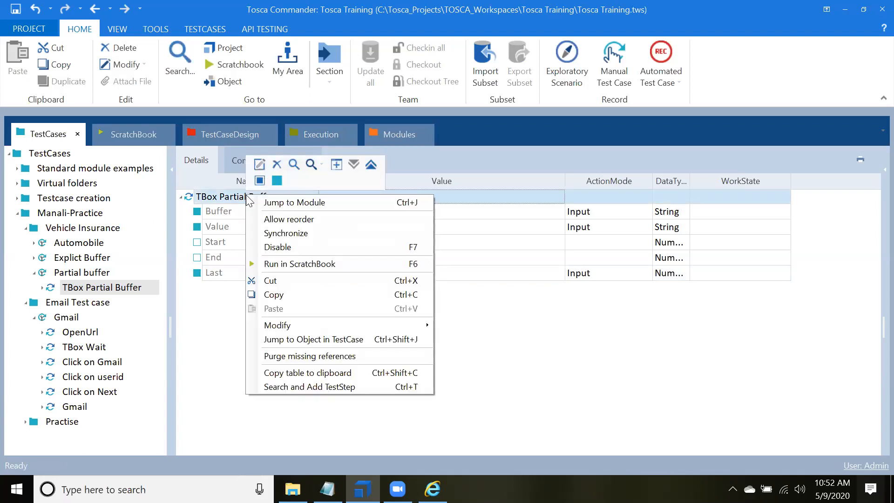
click(285, 264)
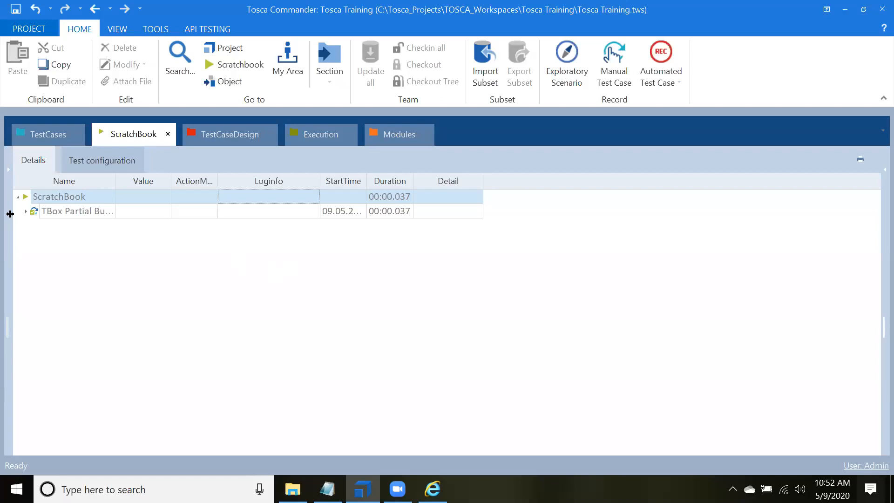
click(26, 211)
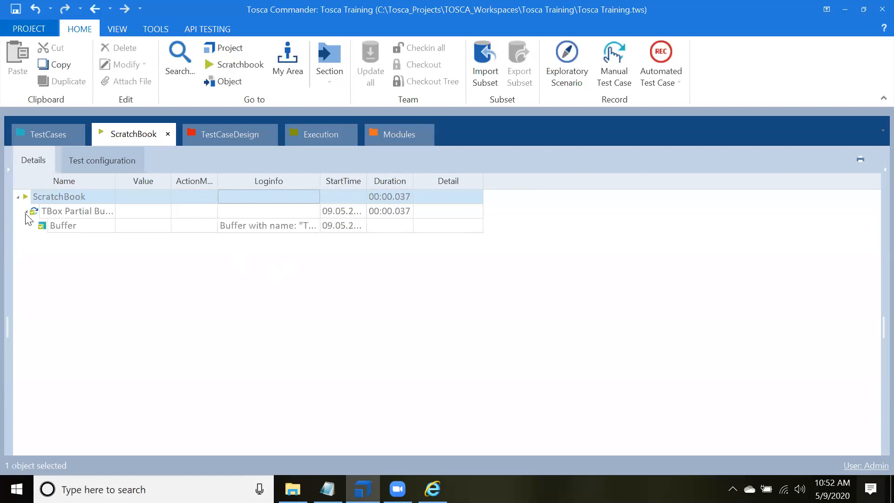
click(298, 226)
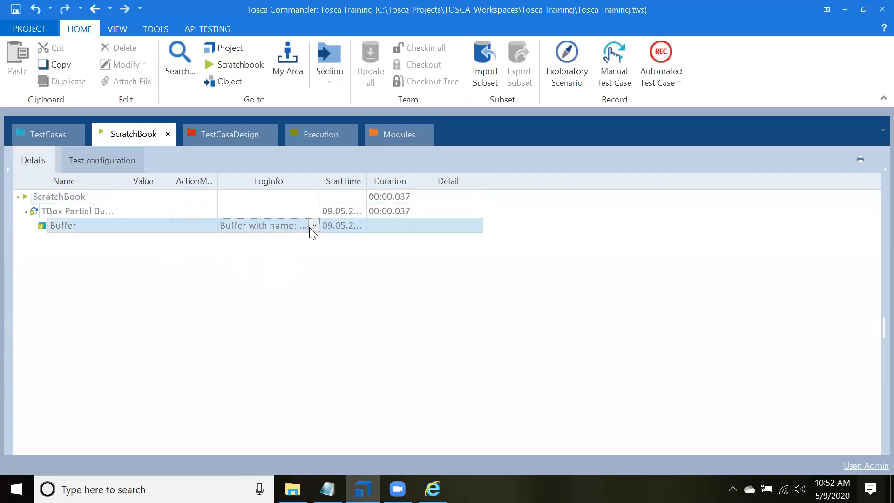
click(314, 226)
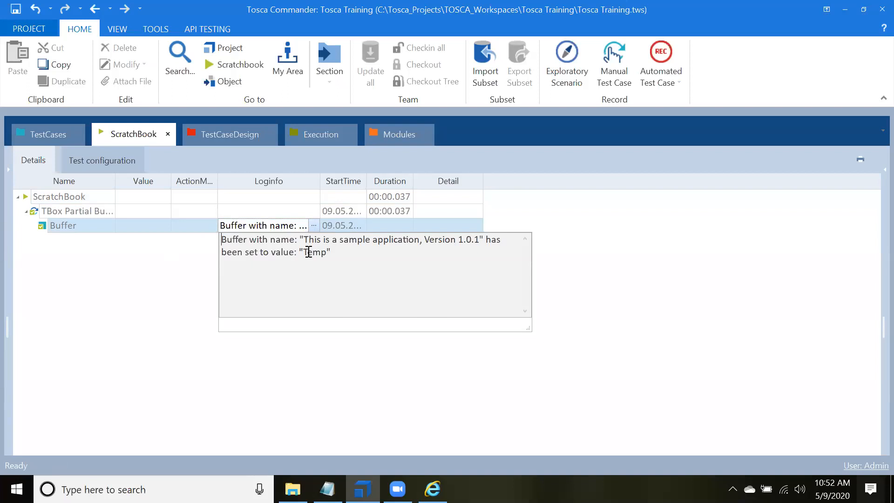
drag(305, 242, 474, 240)
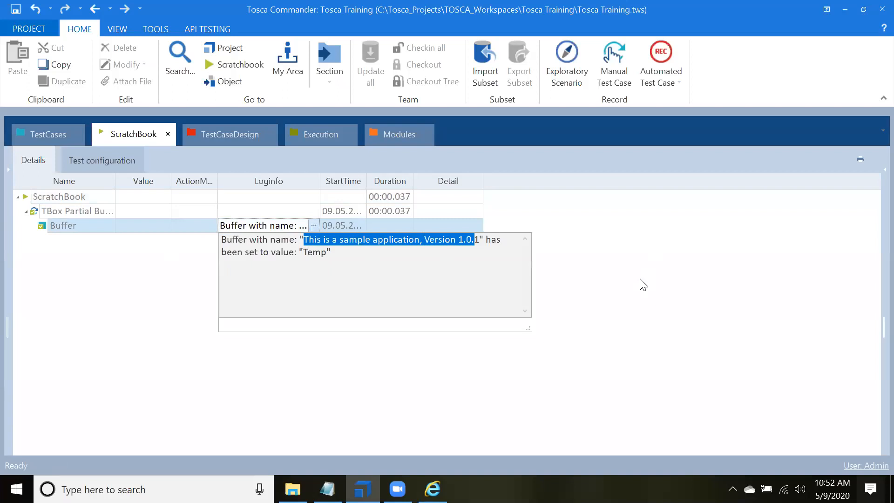
Step: Open the Tosca settings and go to the Engine section to check the stored buffers
click(29, 28)
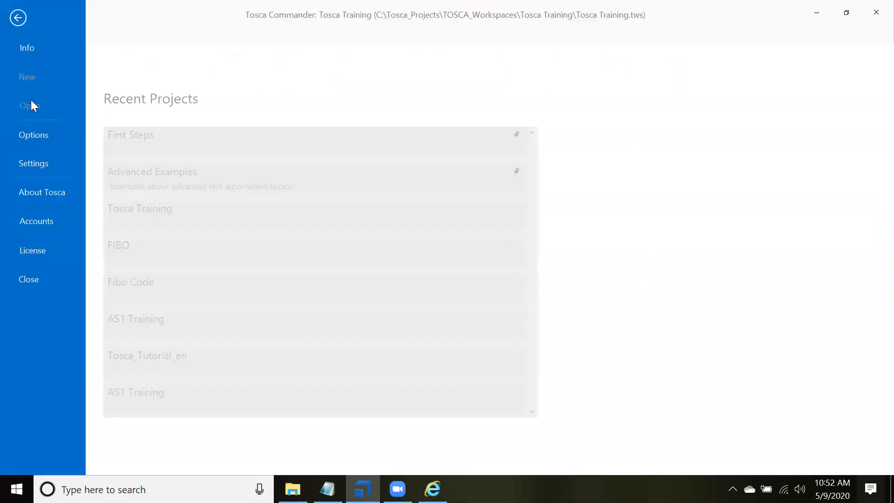
click(36, 160)
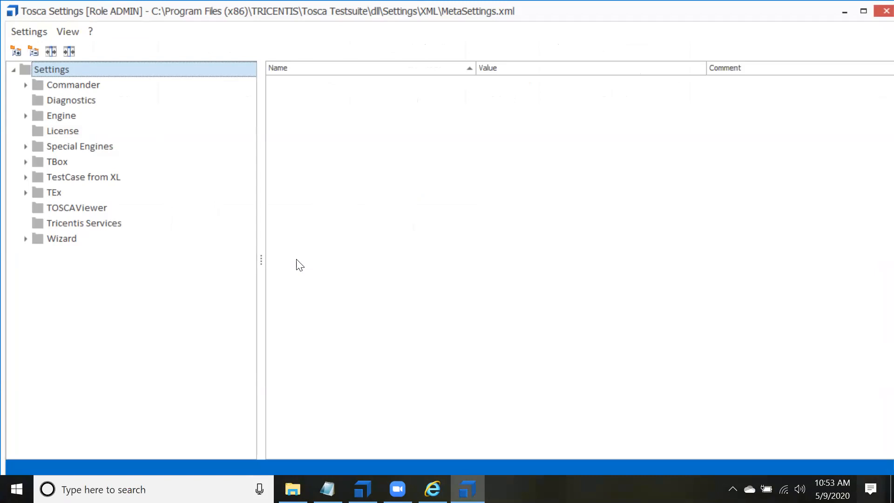
click(55, 117)
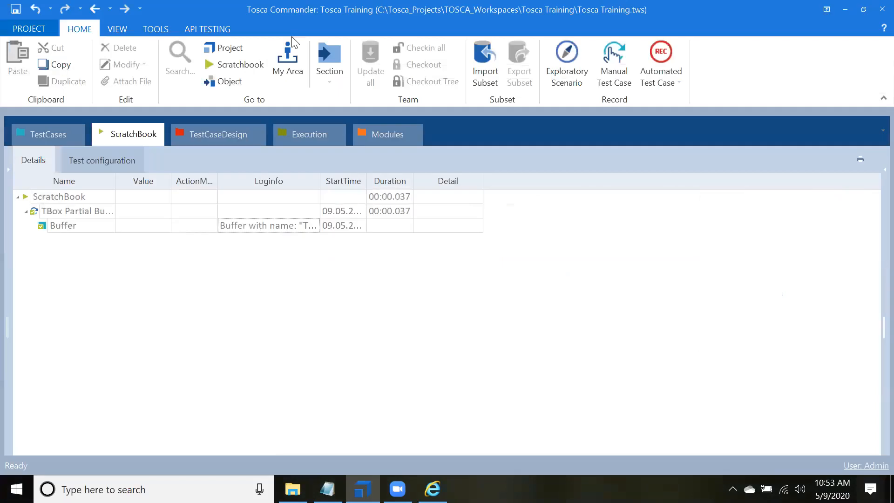
Step: In the TBox Partial Buffer test step, move {B[MYAppVersion]} from Buffer to Value and set Buffer to Temp
click(47, 135)
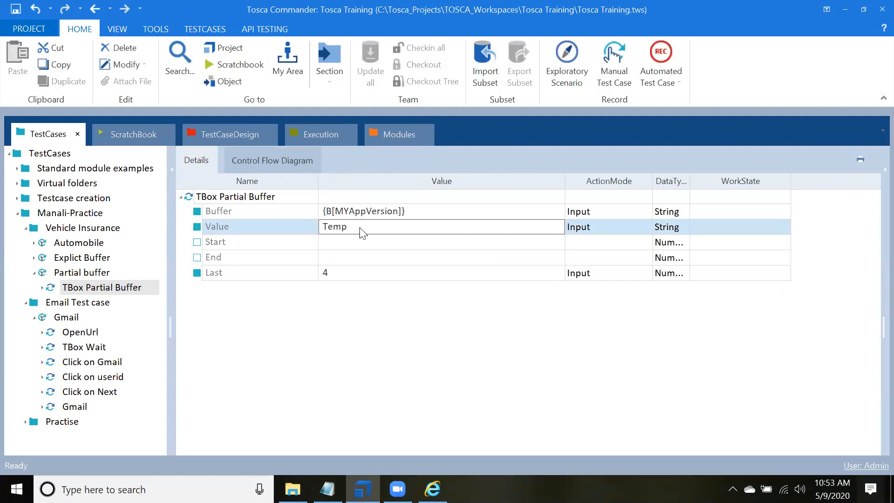
click(412, 209)
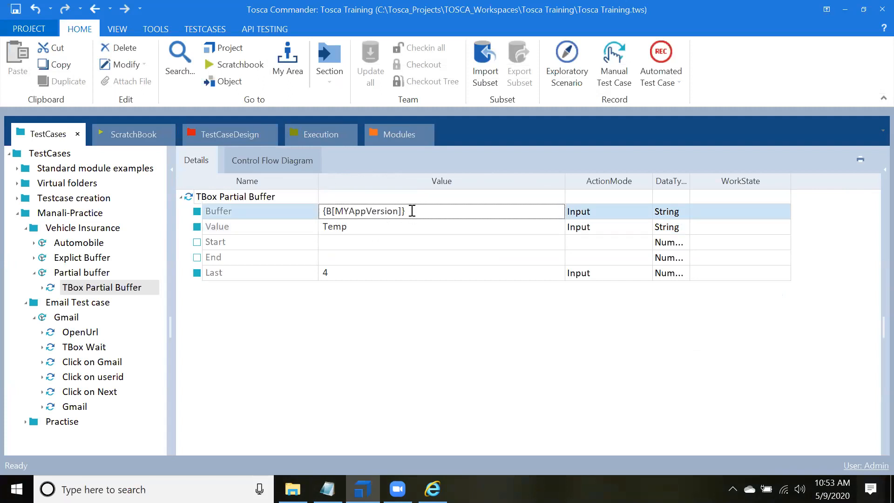
drag(412, 210, 309, 208)
key(ctrl+c)
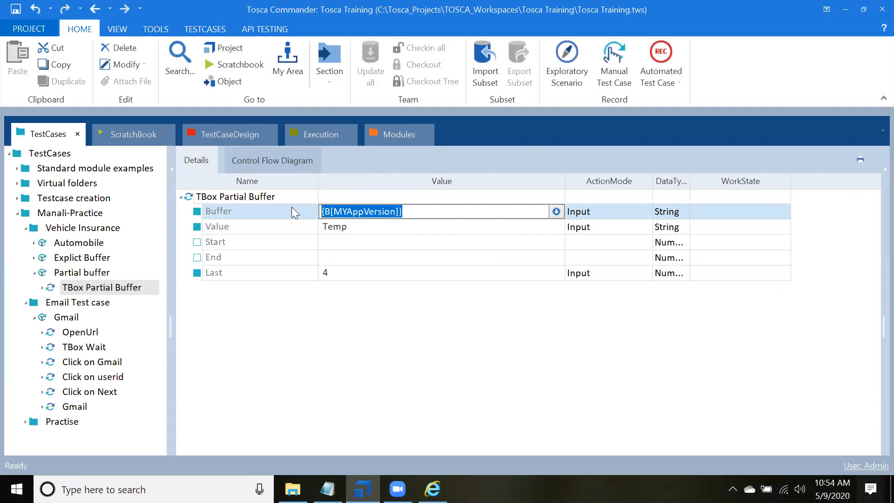
key(BackSpace)
click(371, 231)
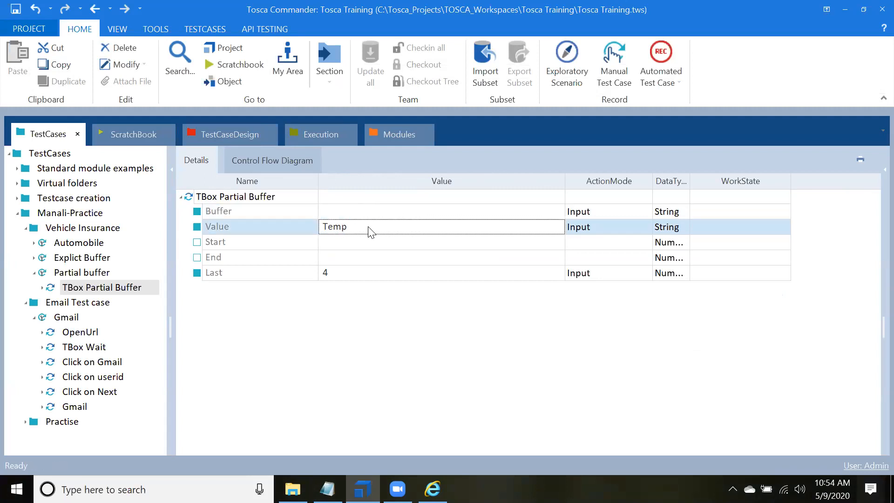
click(371, 231)
key(ctrl+v)
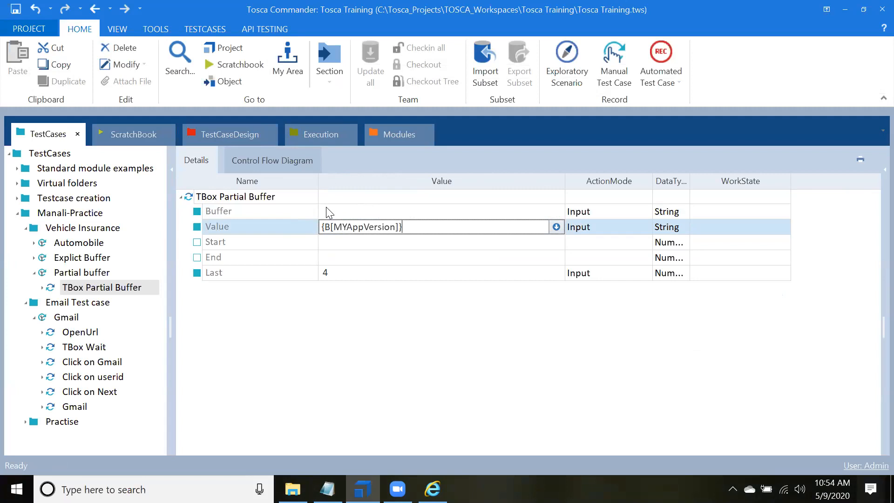
click(326, 207)
text(Temp)
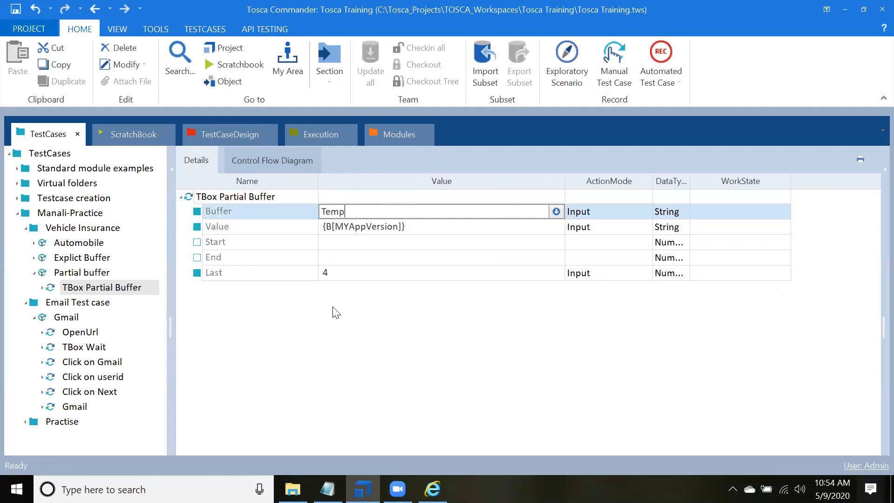
right_click(210, 195)
click(446, 366)
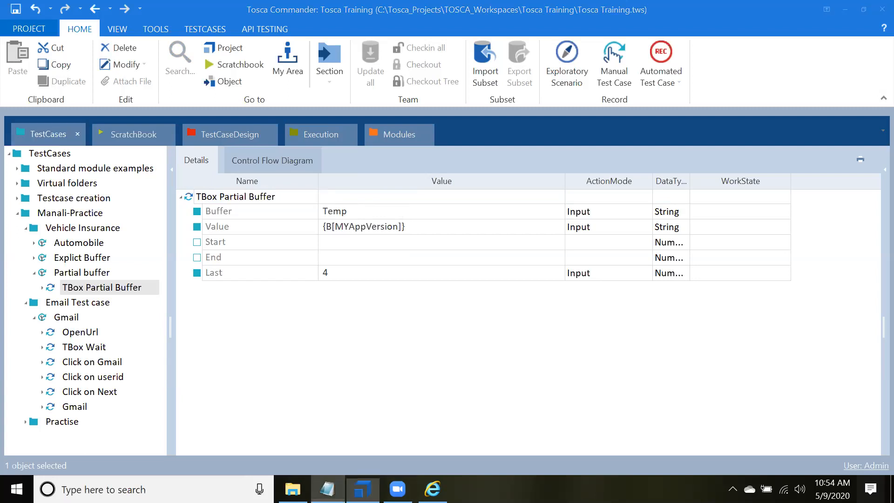
Step: Switch to Notepad, examine the trailing characters of the sample application's version text, and return to Tosca Commander
click(327, 489)
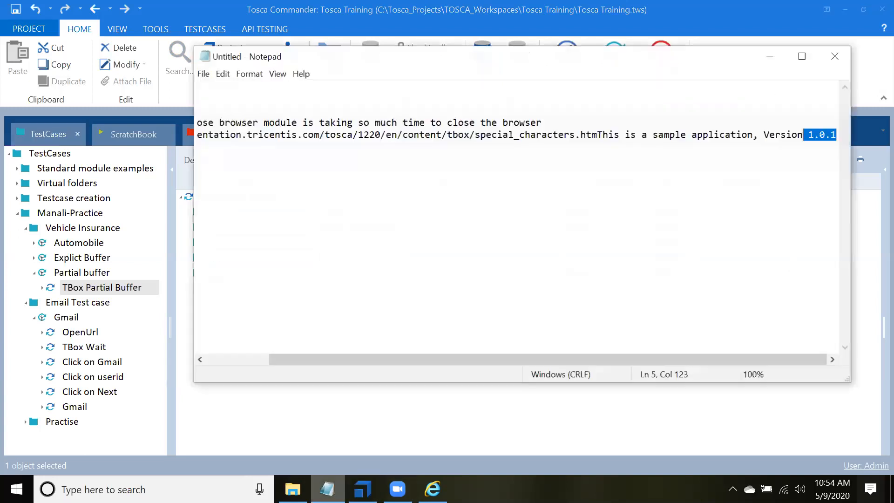
click(836, 136)
key(shift+Left)
key(shift+Left)
key(shift+Up)
key(shift+Up)
key(shift+Up)
key(shift+Up)
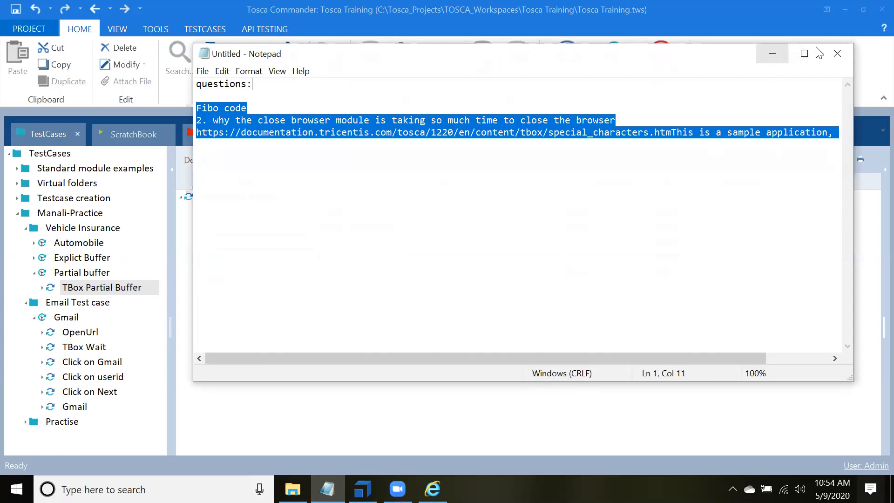
click(771, 55)
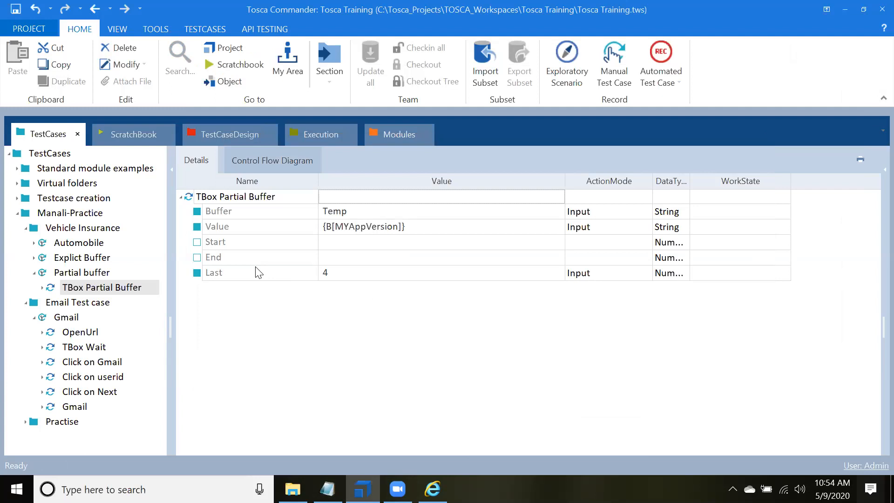
Step: Rerun the corrected TBox Partial Buffer step in the ScratchBook and check the value logged for the Temp buffer
right_click(227, 196)
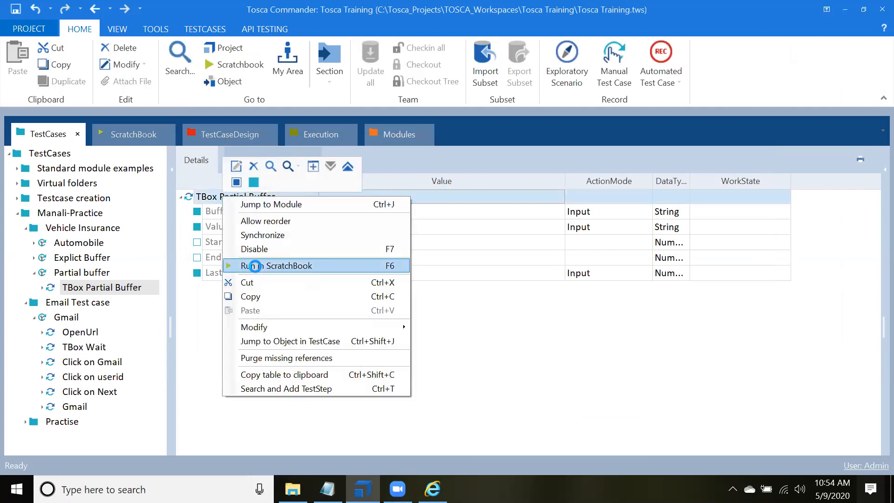
click(253, 264)
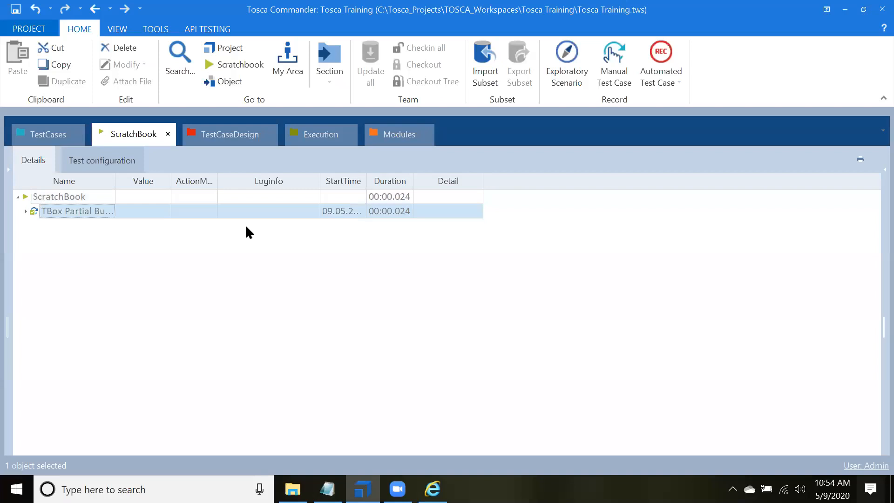
click(314, 226)
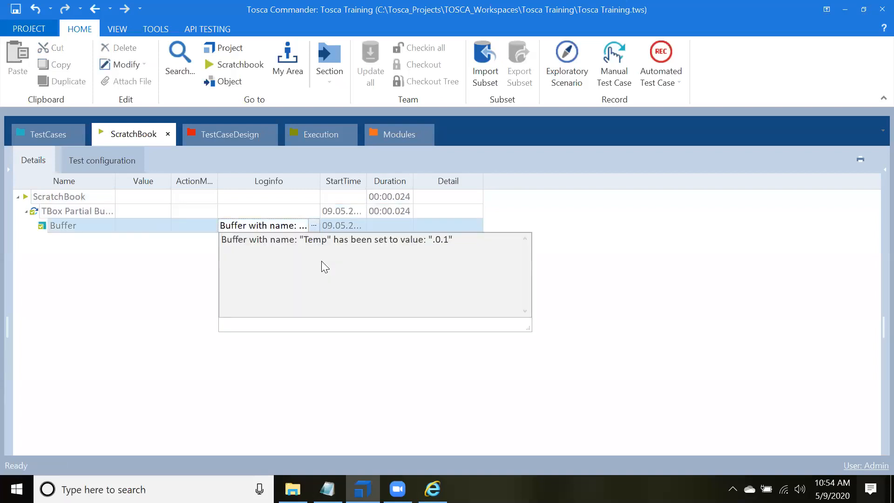
double_click(437, 240)
Step: Reopen the Tosca settings from the project options
click(37, 30)
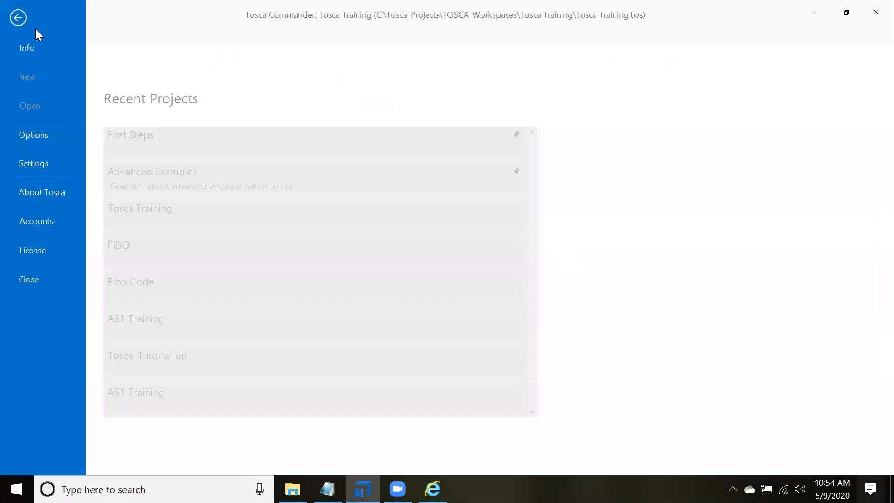
click(31, 161)
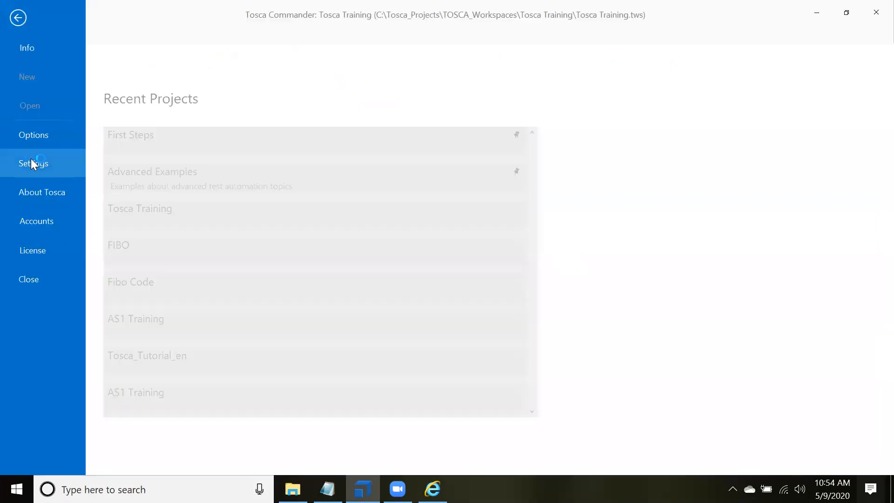
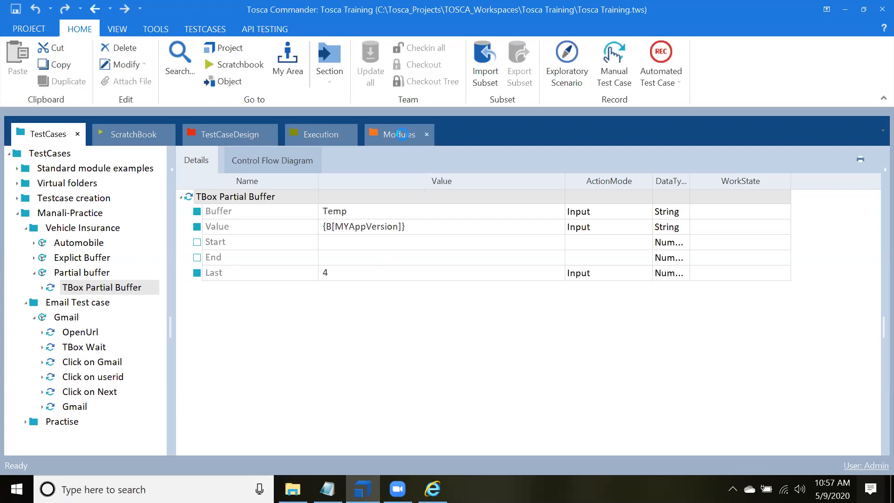
Step: Create a new test case in the Vehicle Insurance folder containing the TBox Delete Buffer module from Buffer Operations
click(401, 135)
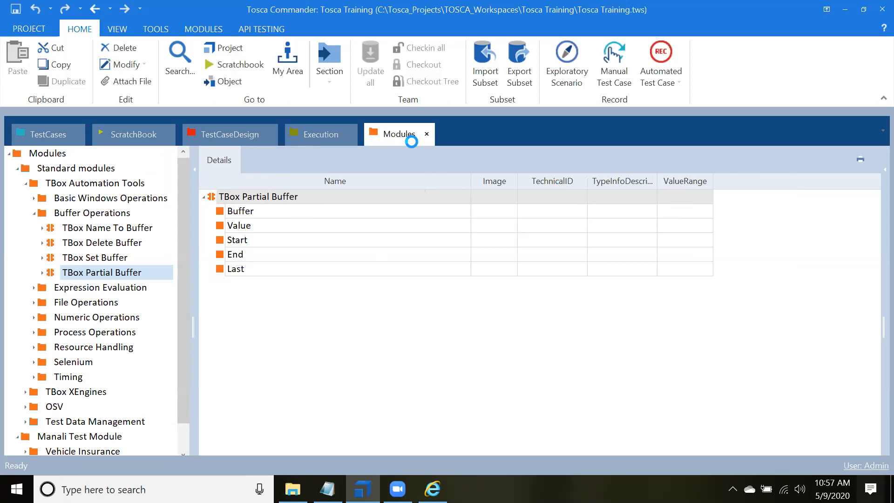
click(71, 245)
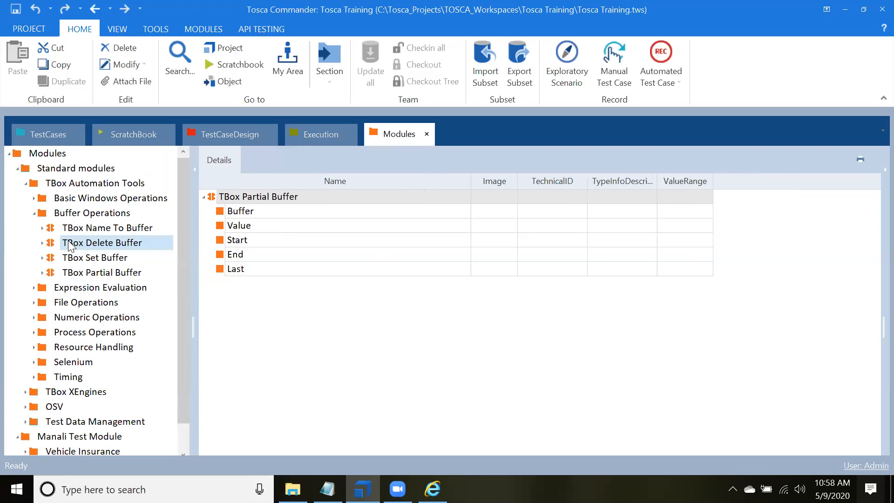
drag(235, 194, 41, 224)
click(218, 225)
click(99, 289)
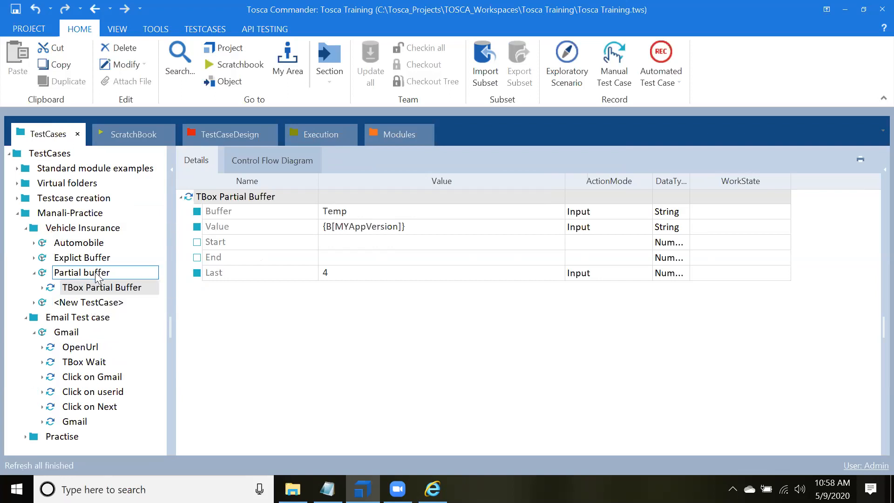
click(105, 304)
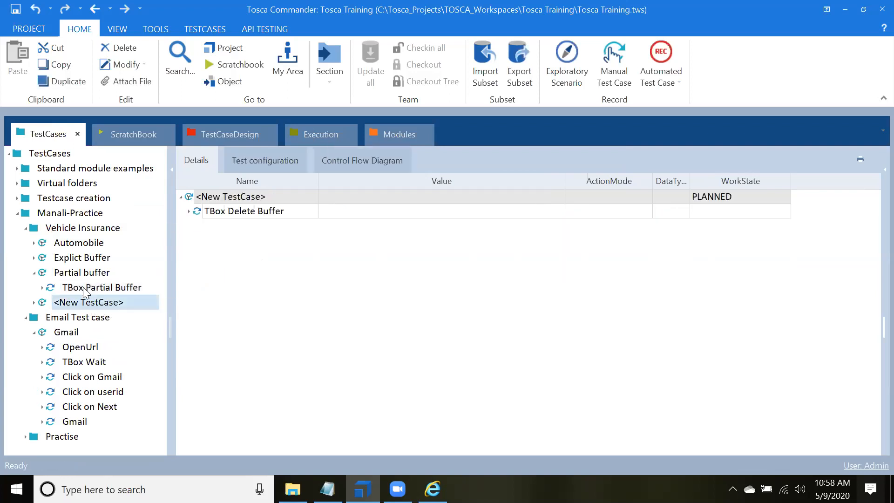
click(34, 273)
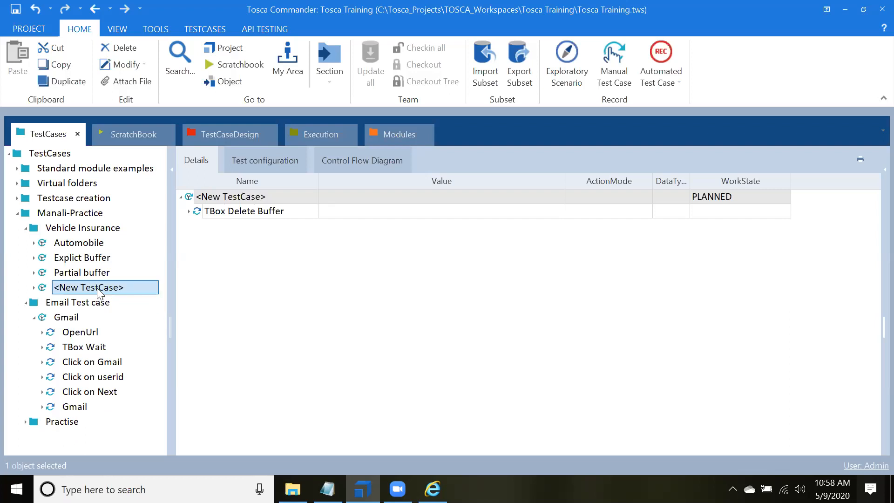
Step: Rename the new test case as Delete Buffer
double_click(97, 292)
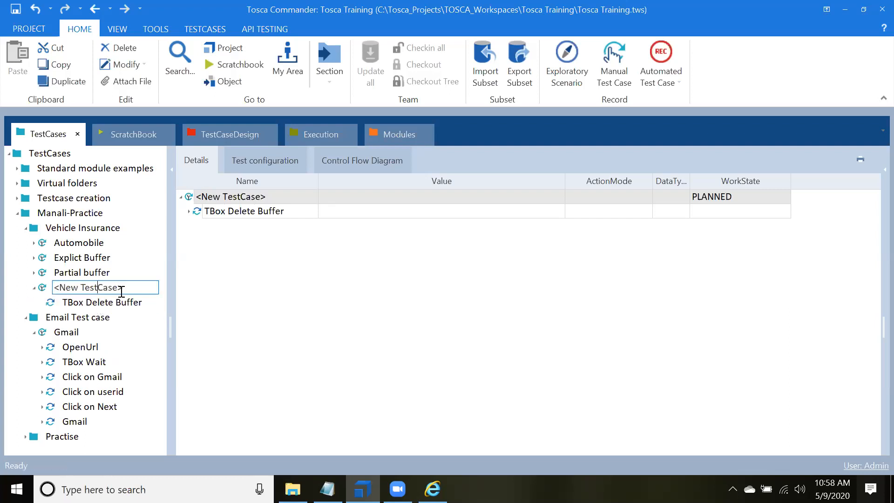
click(81, 308)
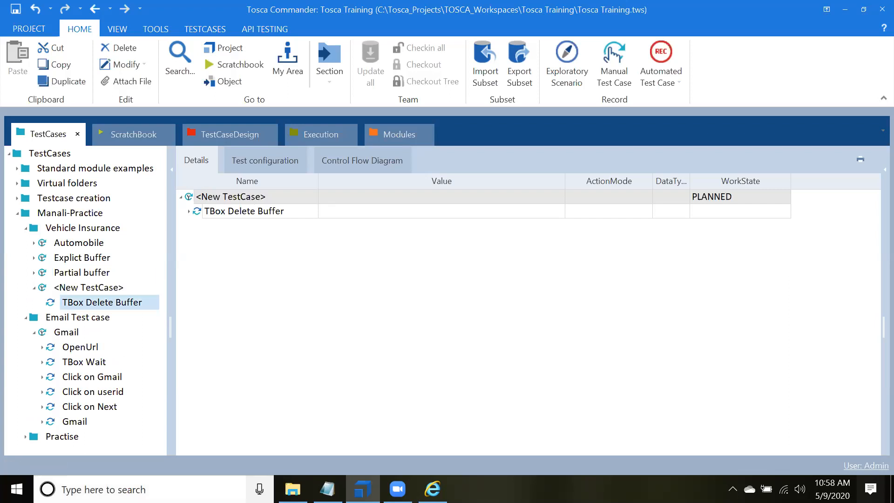
click(95, 289)
double_click(95, 289)
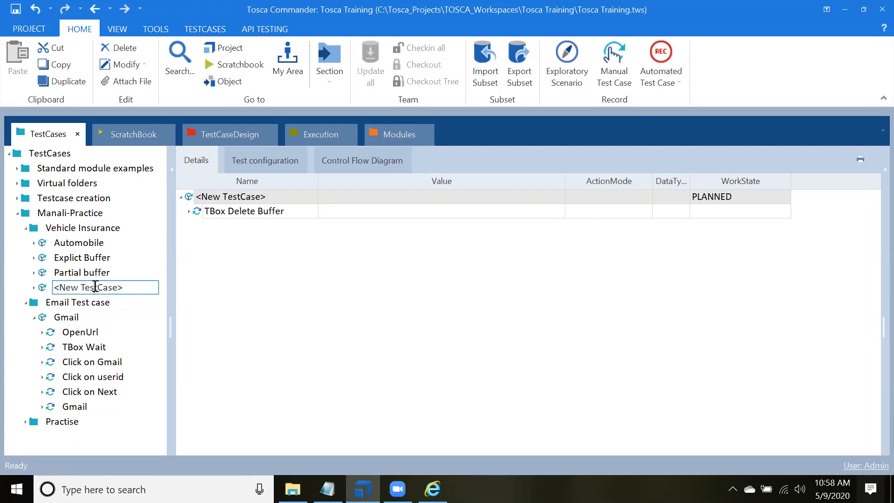
key(ctrl+a)
text(Delete Buffer)
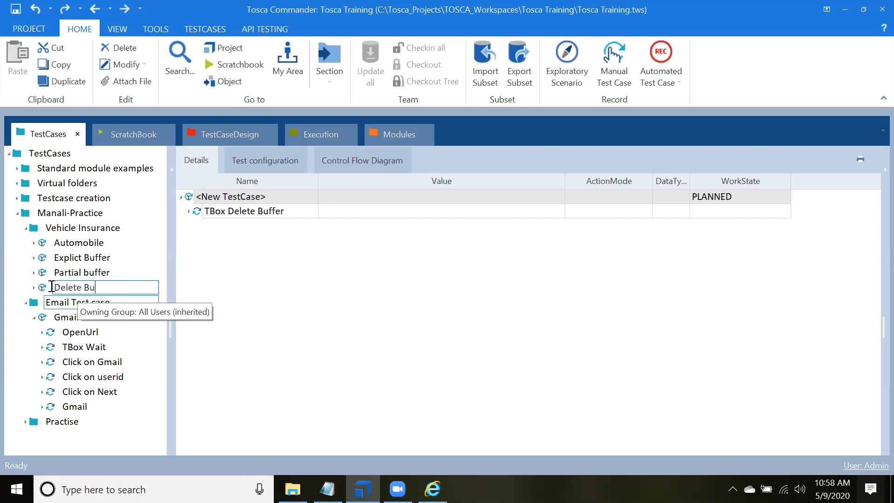
click(276, 222)
Step: Expand the TBox Delete Buffer test step and set its Buffer value to Version
click(219, 215)
click(189, 212)
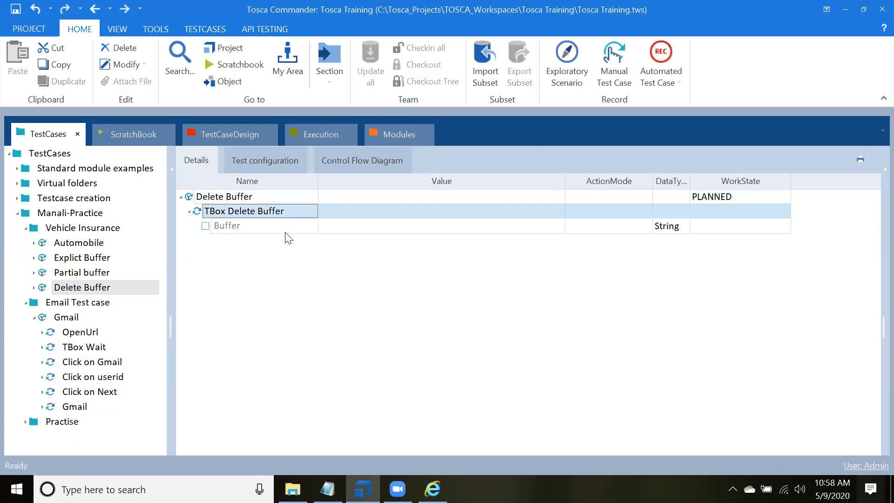
click(339, 225)
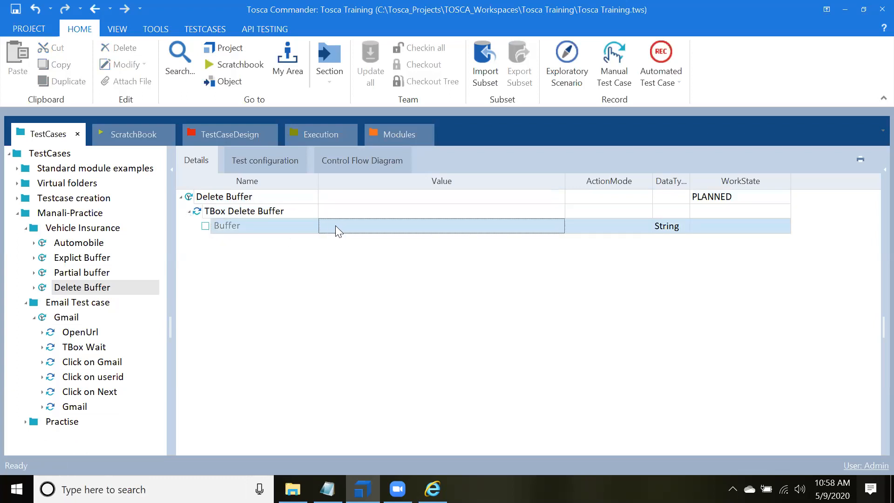
click(335, 226)
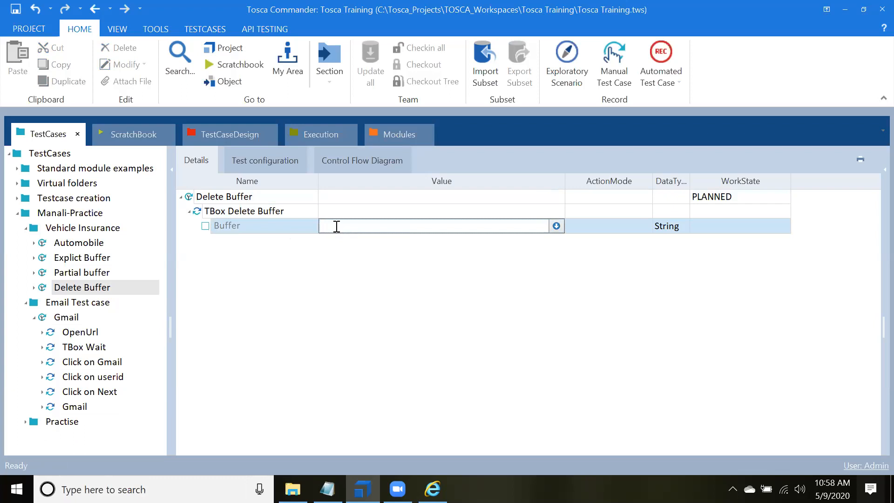
text(Version)
key(Return)
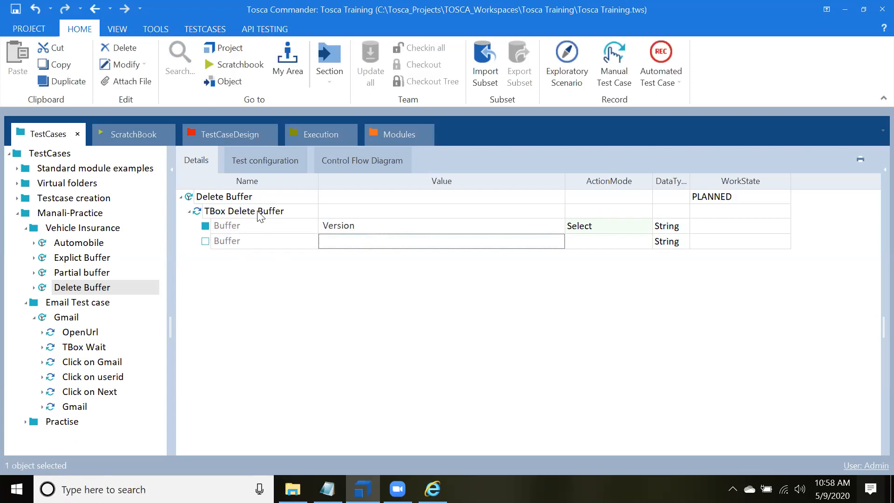
Step: Set the Version buffer's ActionMode to Input and run the TBox Delete Buffer step in the ScratchBook
click(621, 228)
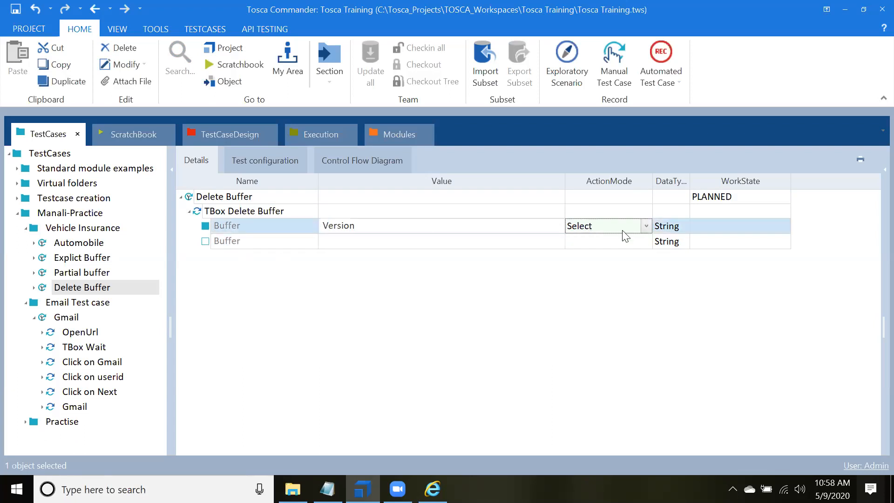
click(646, 226)
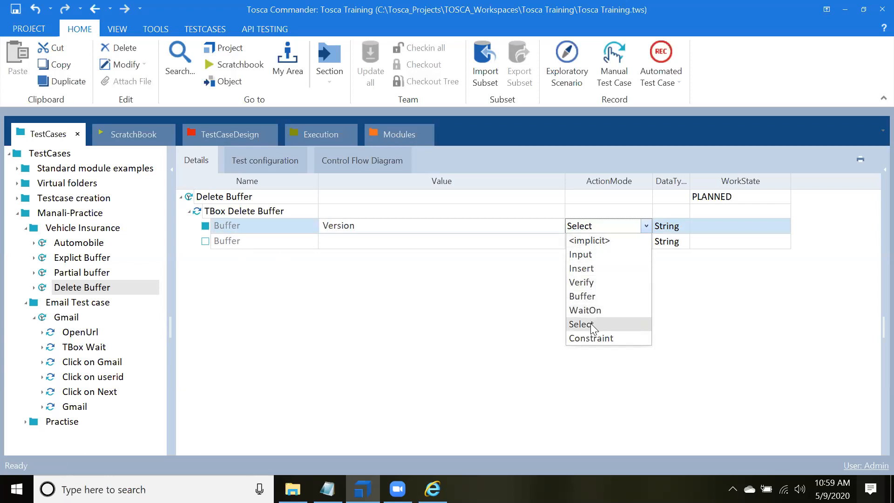
click(593, 254)
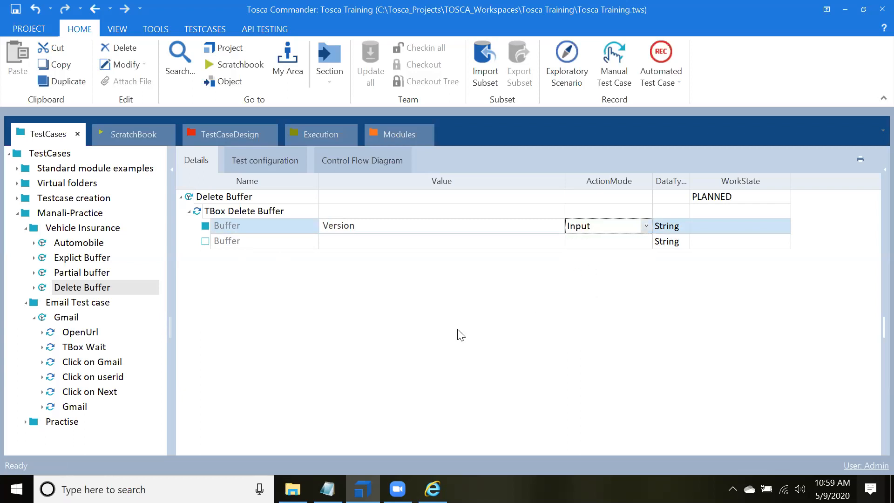
right_click(240, 213)
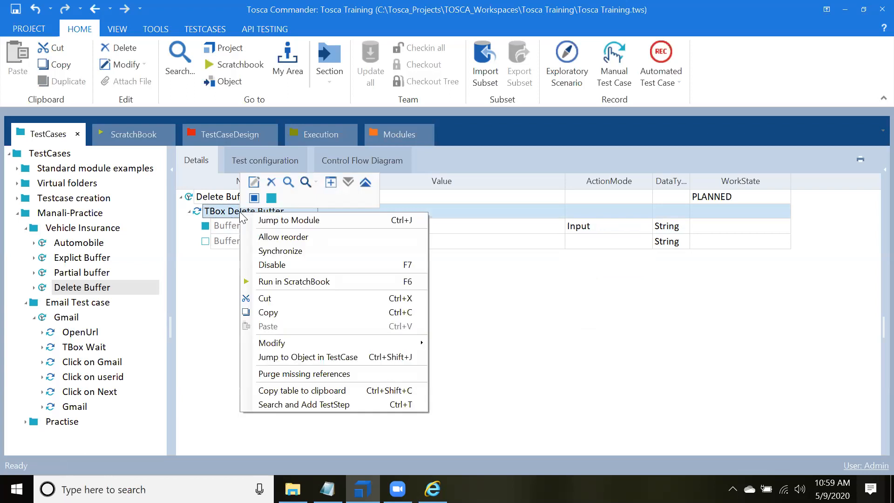
click(281, 281)
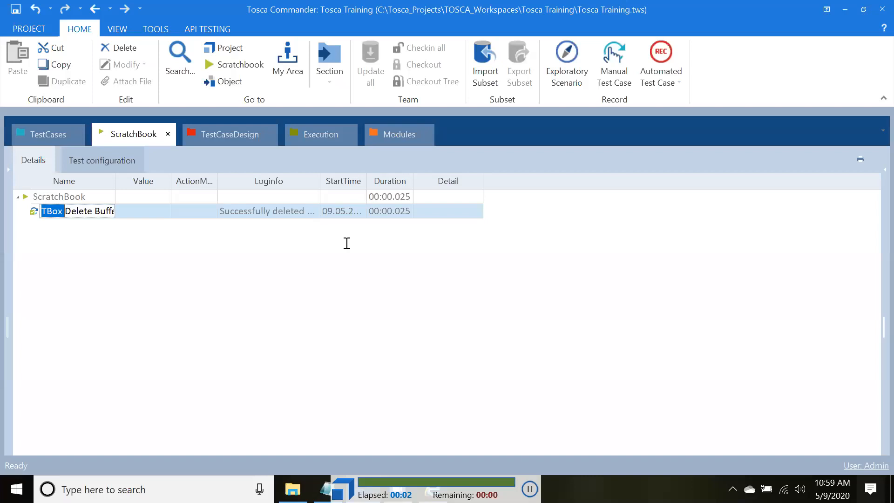
Step: Open the Tosca settings, check which buffers are listed under Engine, and close the settings
click(29, 28)
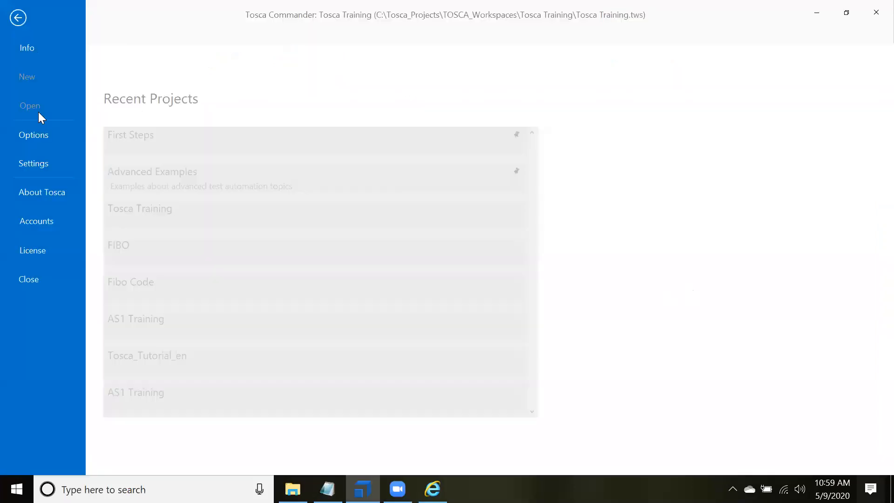
click(42, 161)
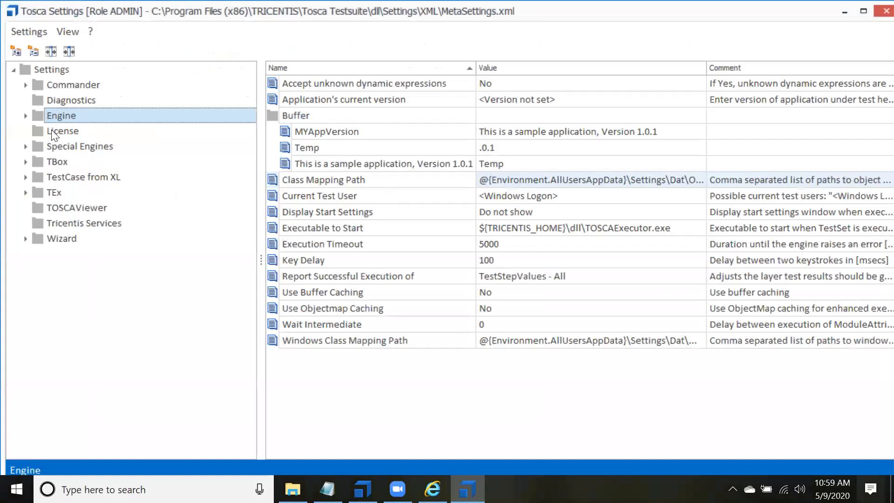
key(alt+F4)
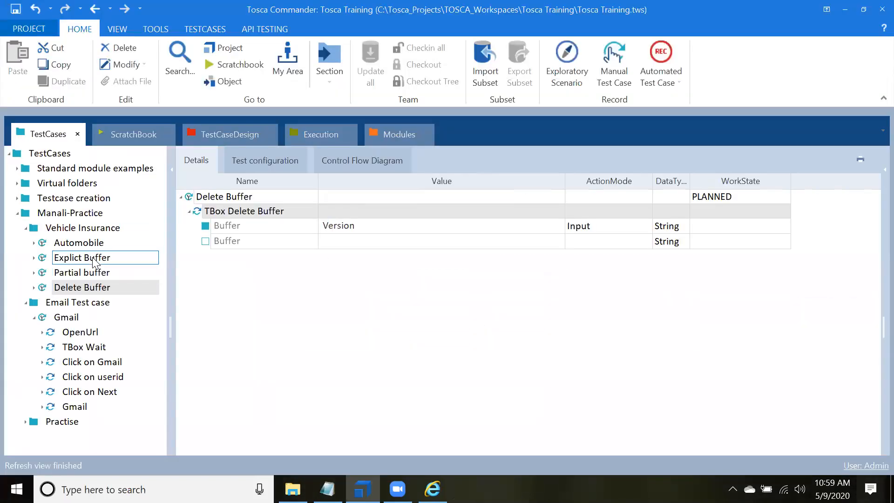
Step: Review the Explict Buffer, Partial buffer and Delete Buffer test cases, comparing how the Version buffer is used and deleted
click(95, 260)
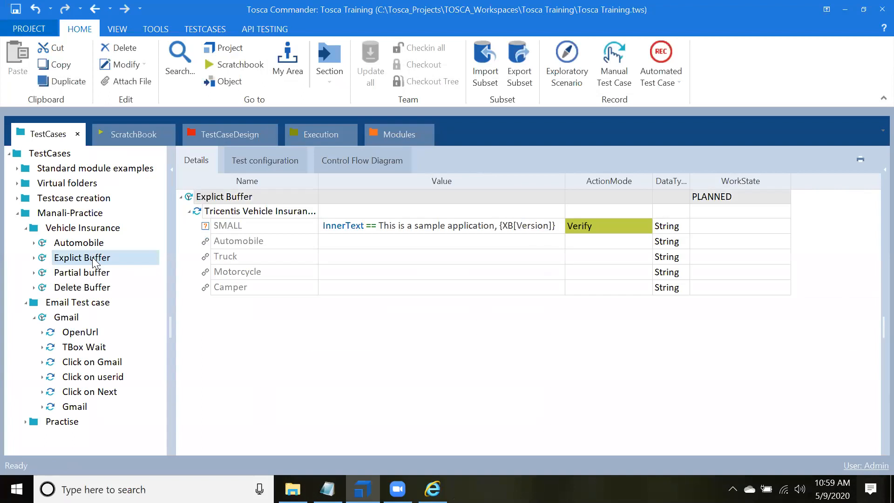
click(91, 274)
click(89, 259)
click(85, 288)
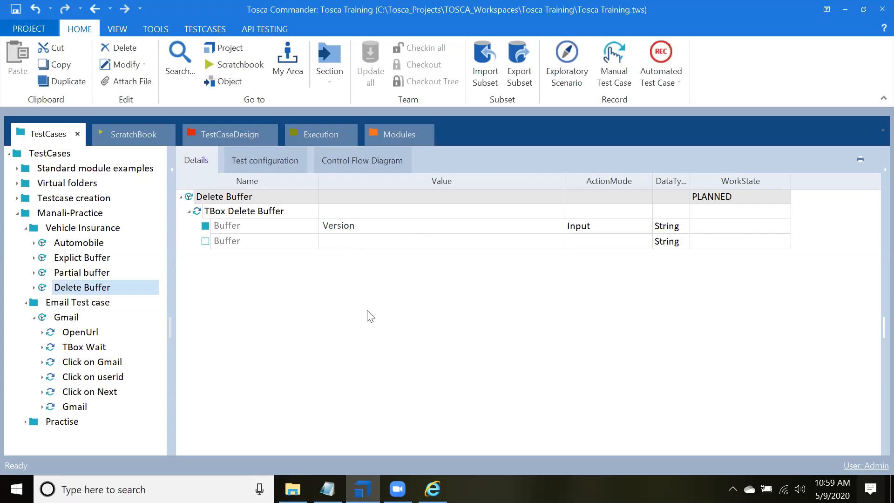
click(72, 200)
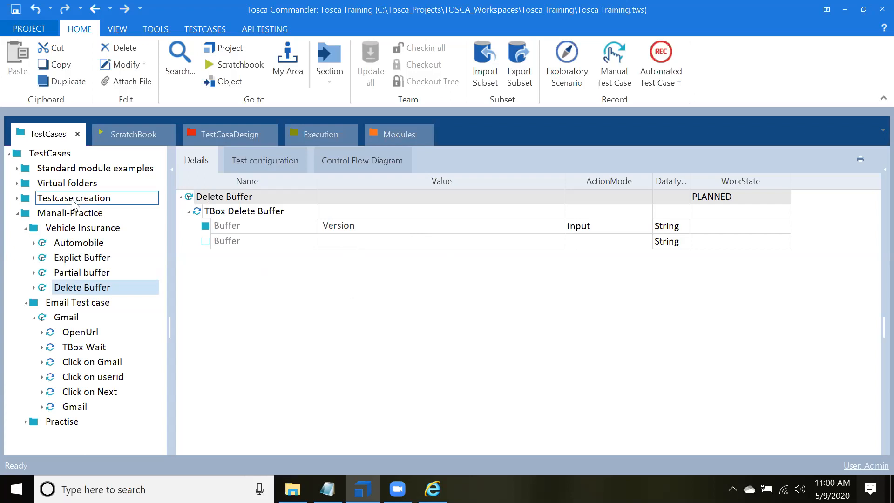
click(75, 257)
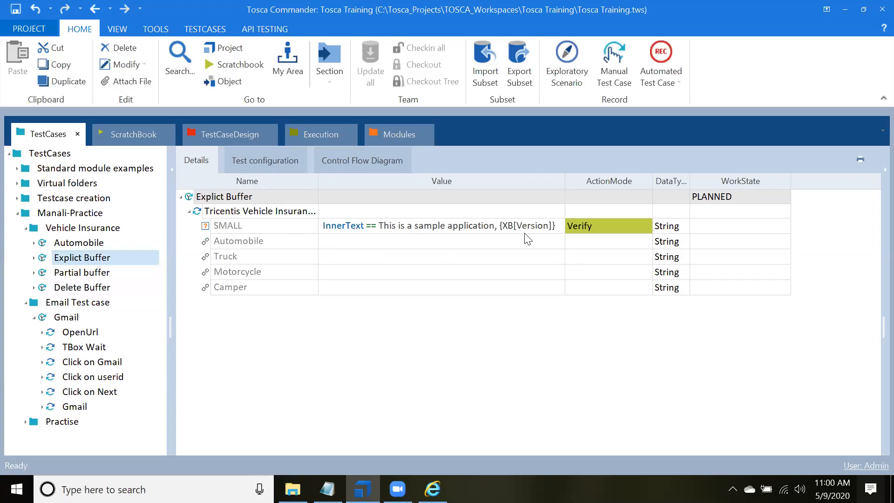
click(197, 340)
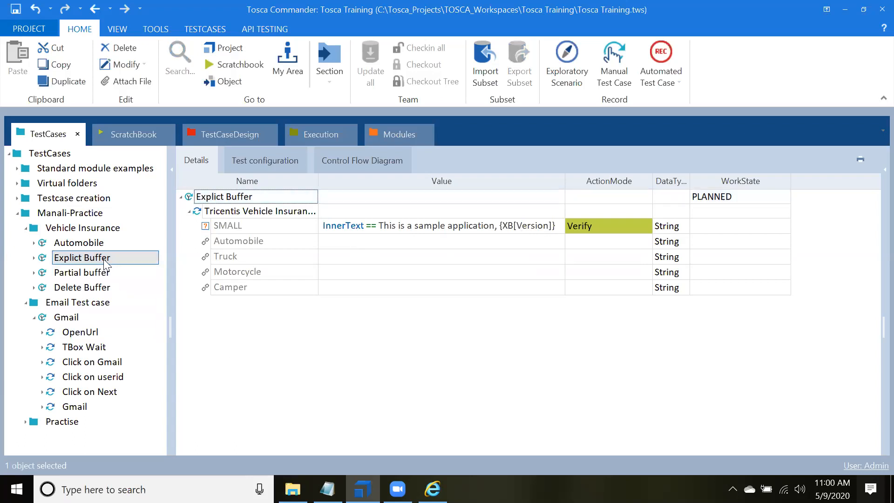
Step: Return to the standard modules to view the Buffer Operations modules
click(397, 135)
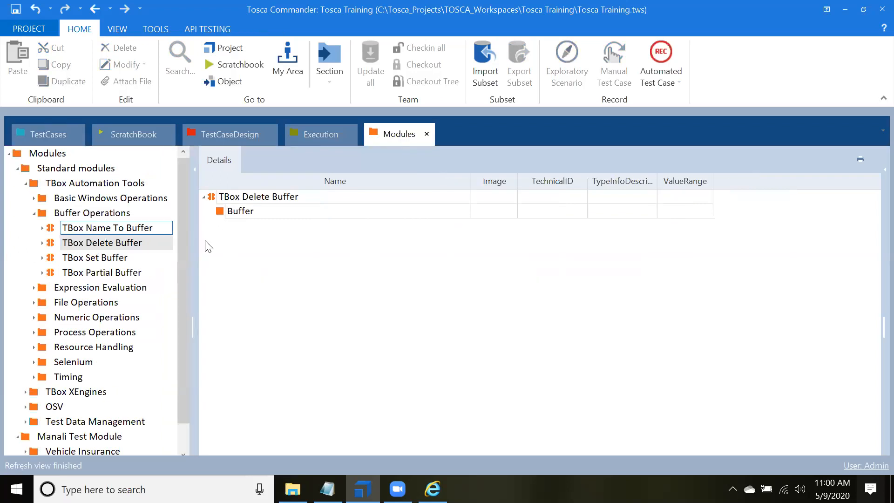